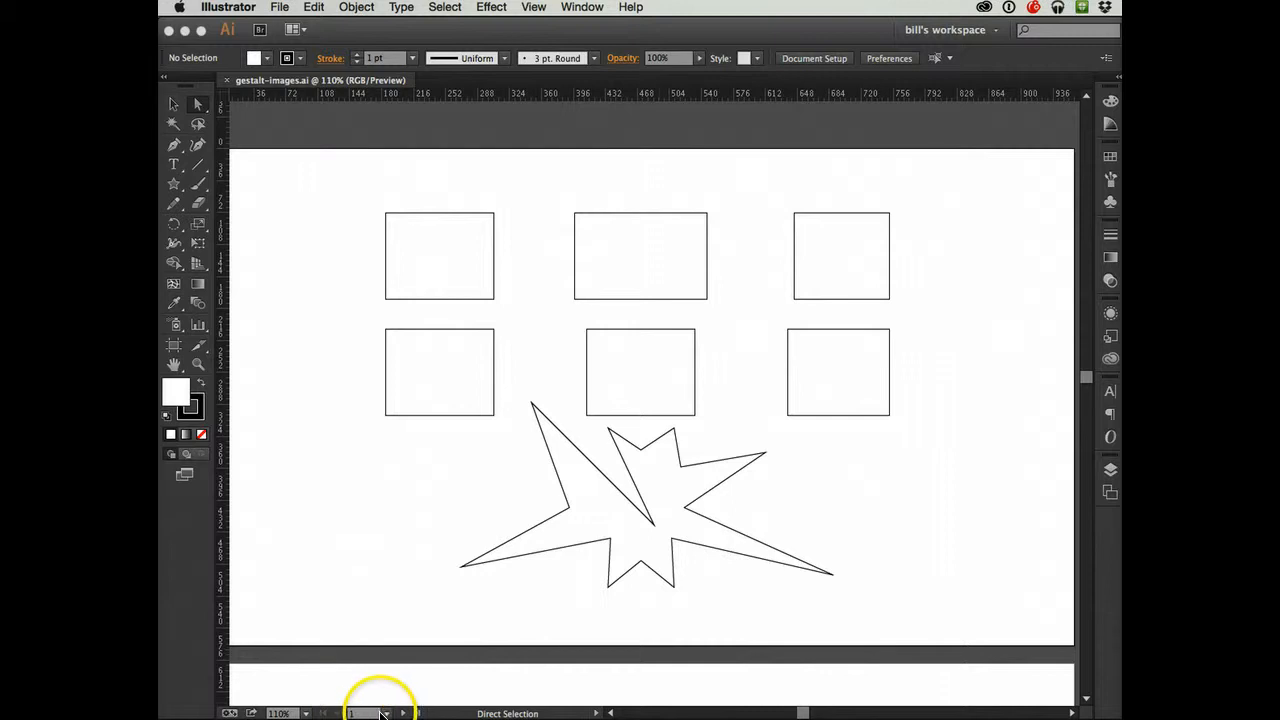
Step: Go to artboard 2, examine the overall artboard layout, and fit the blank artboard back in the window
click(384, 713)
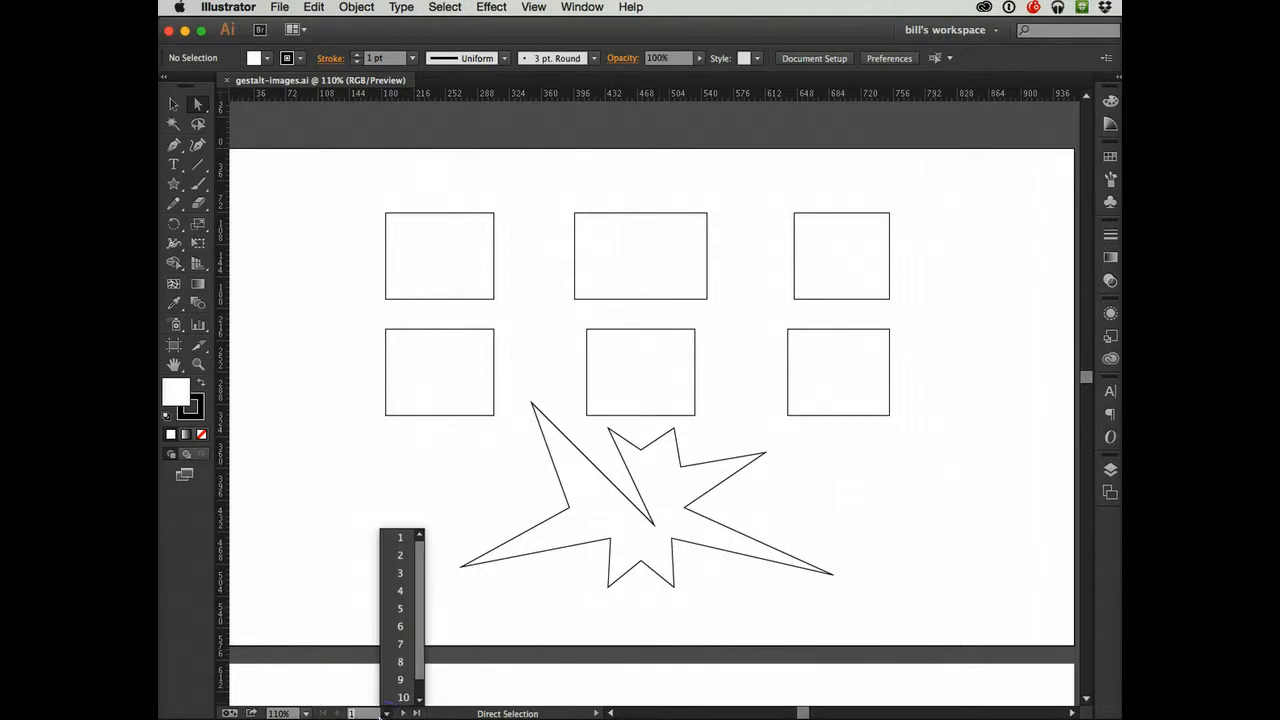
drag(384, 713, 420, 677)
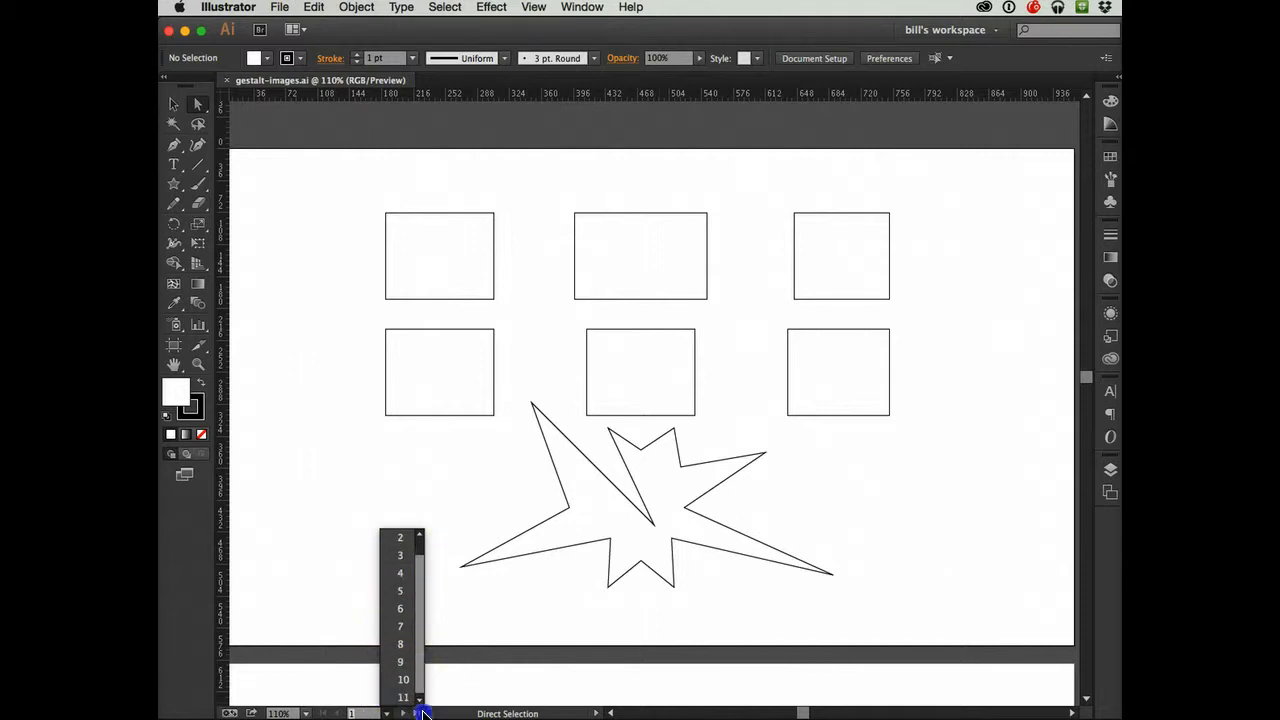
click(419, 698)
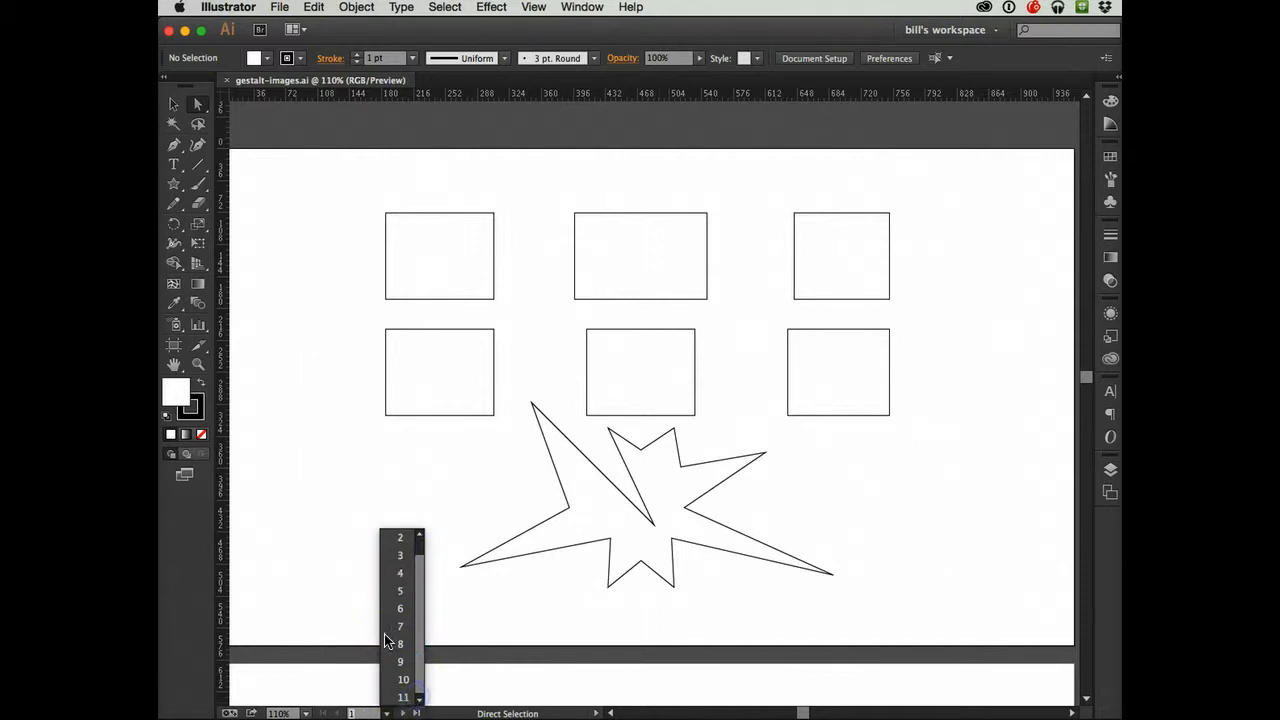
drag(390, 612, 426, 492)
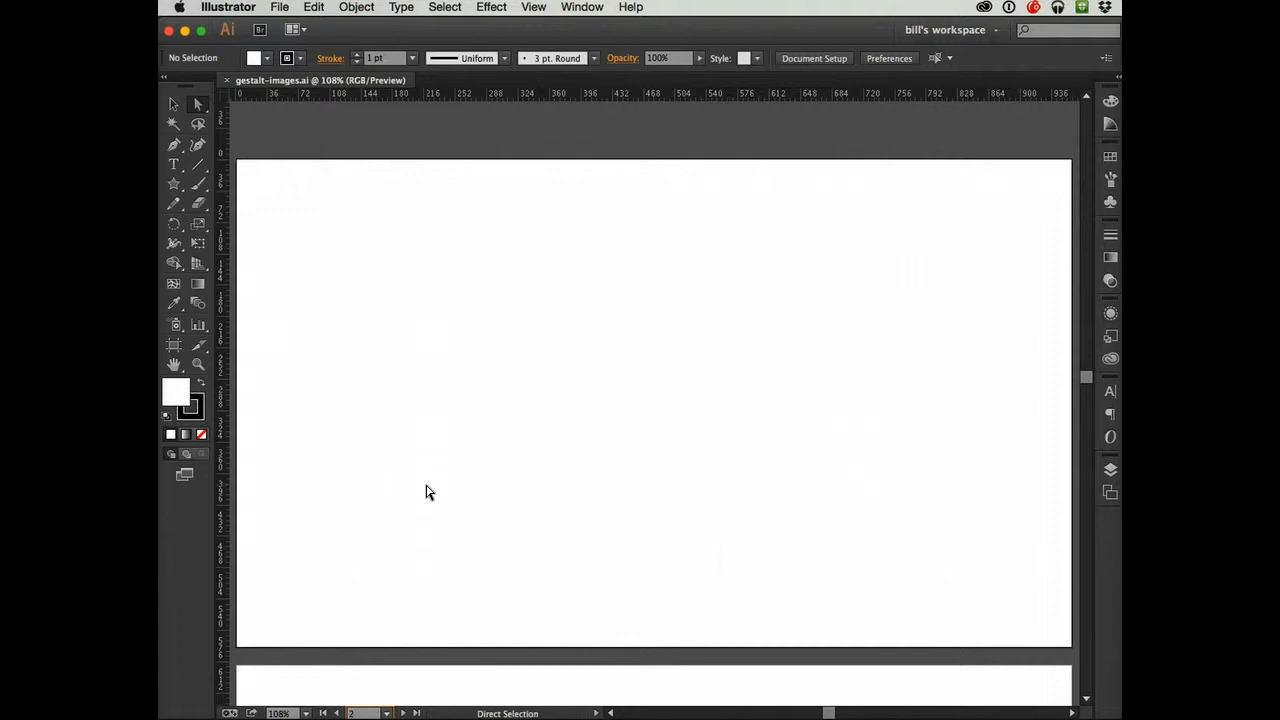
click(426, 492)
key(super+minus)
key(super+minus)
key(super+minus)
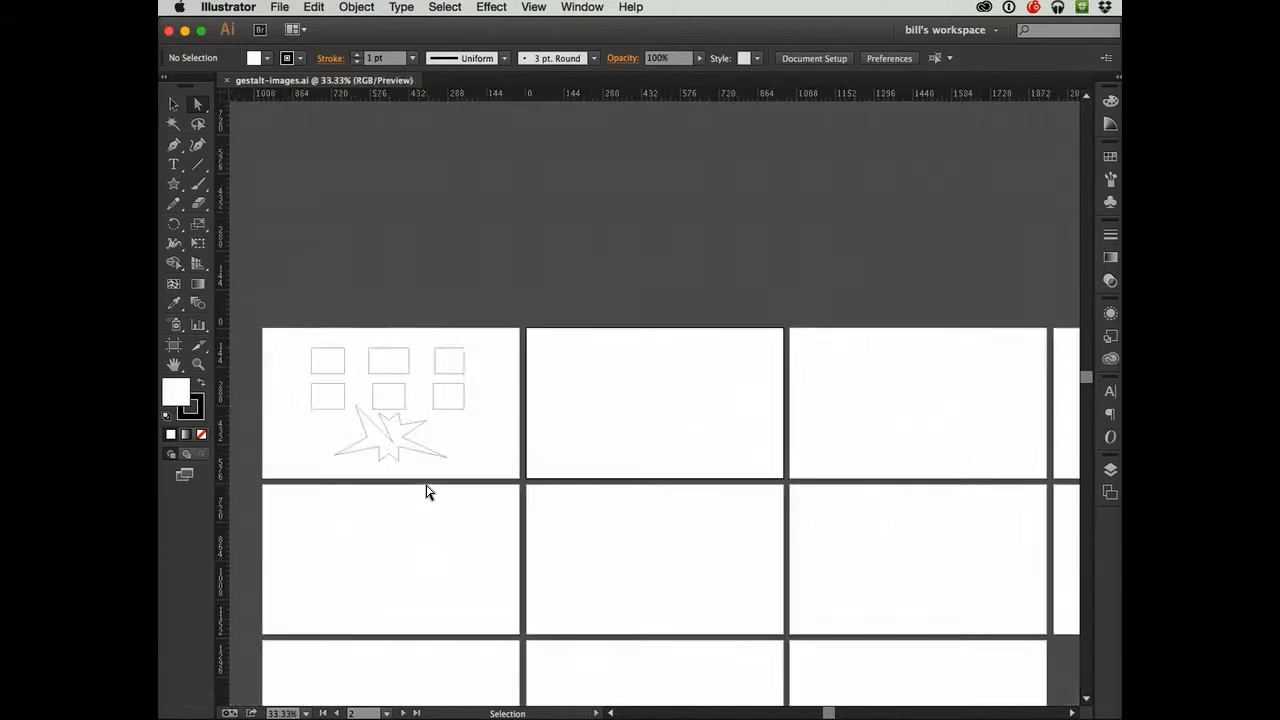
key(a)
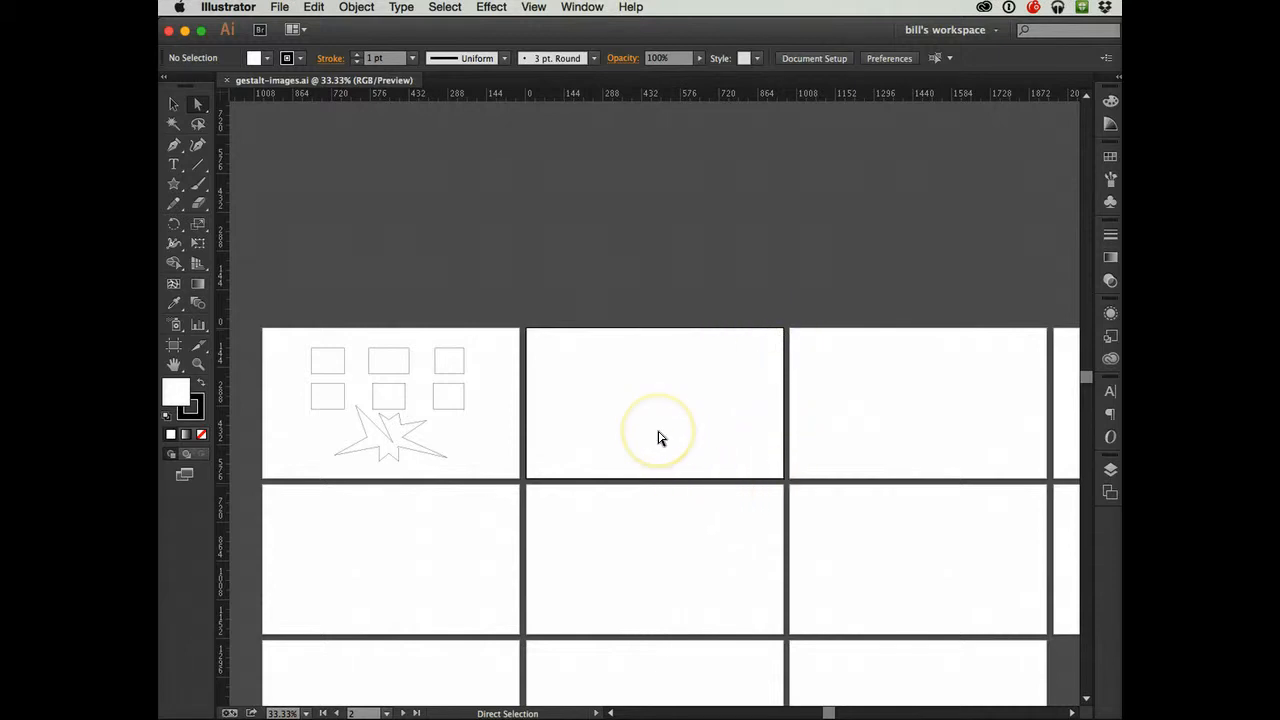
key(super+0)
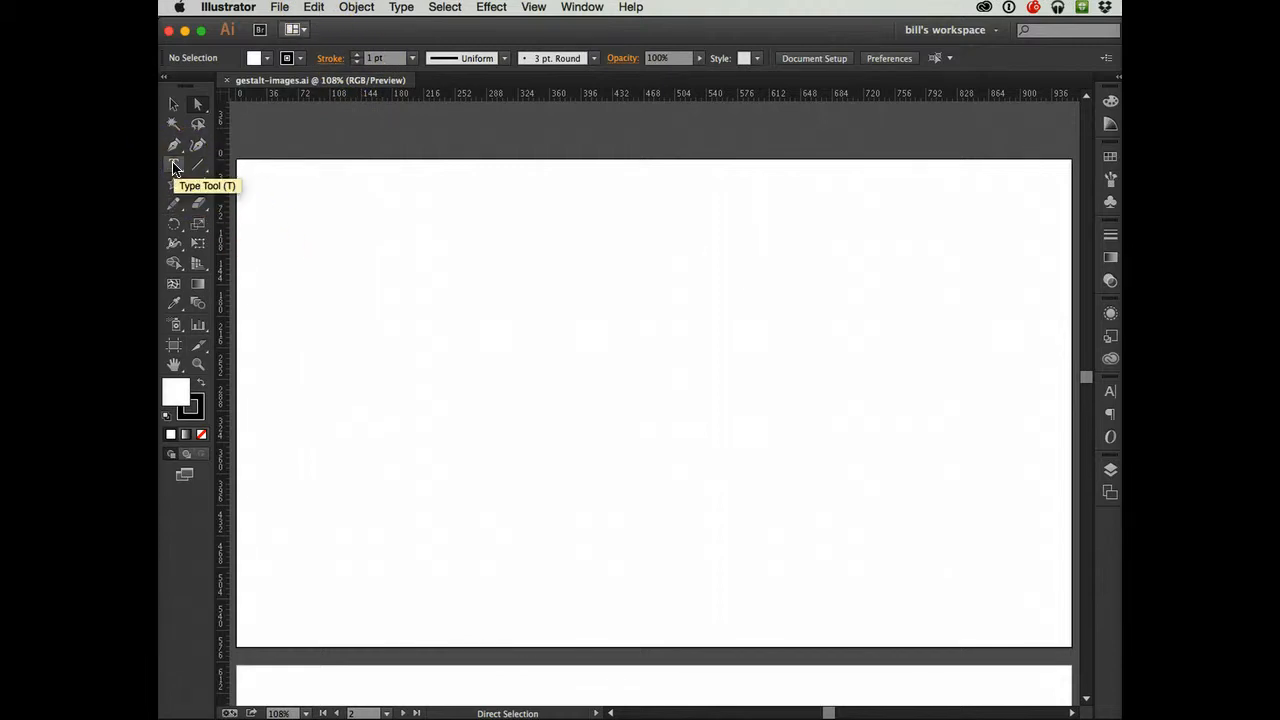
Step: Return to artboard 1 and delete the distorted star shape below the six rectangles
click(387, 713)
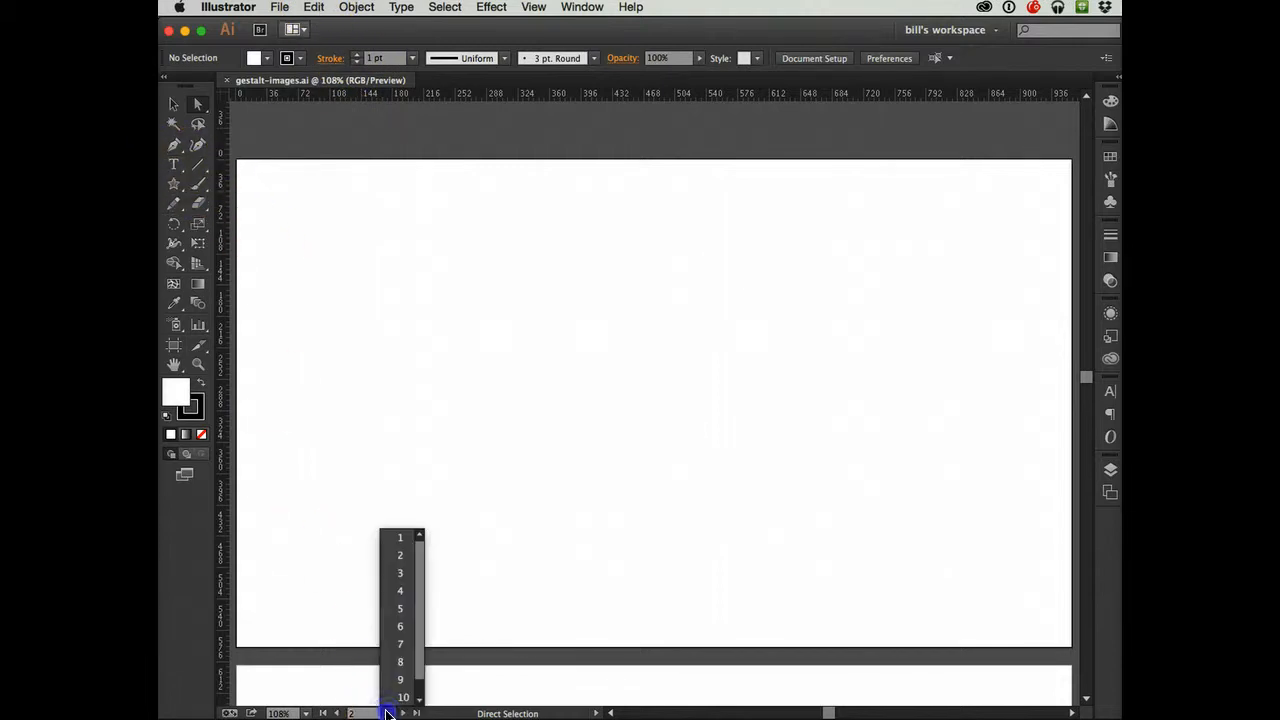
click(401, 540)
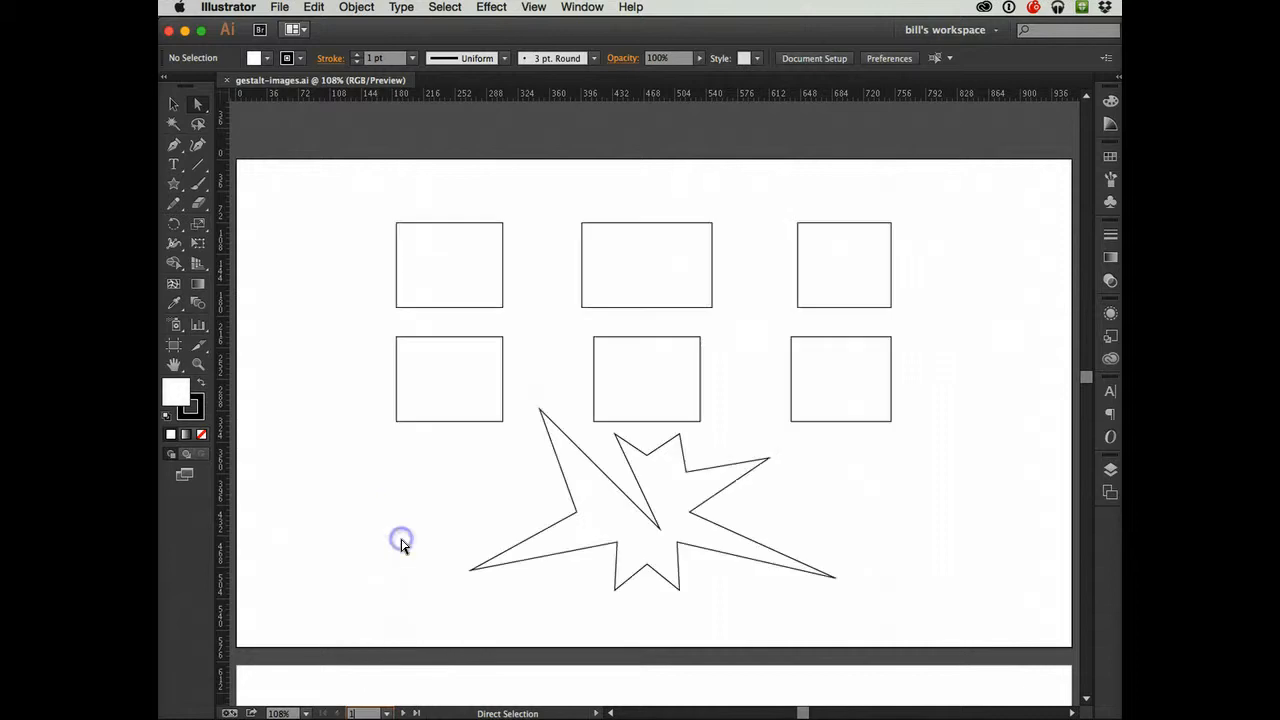
click(582, 511)
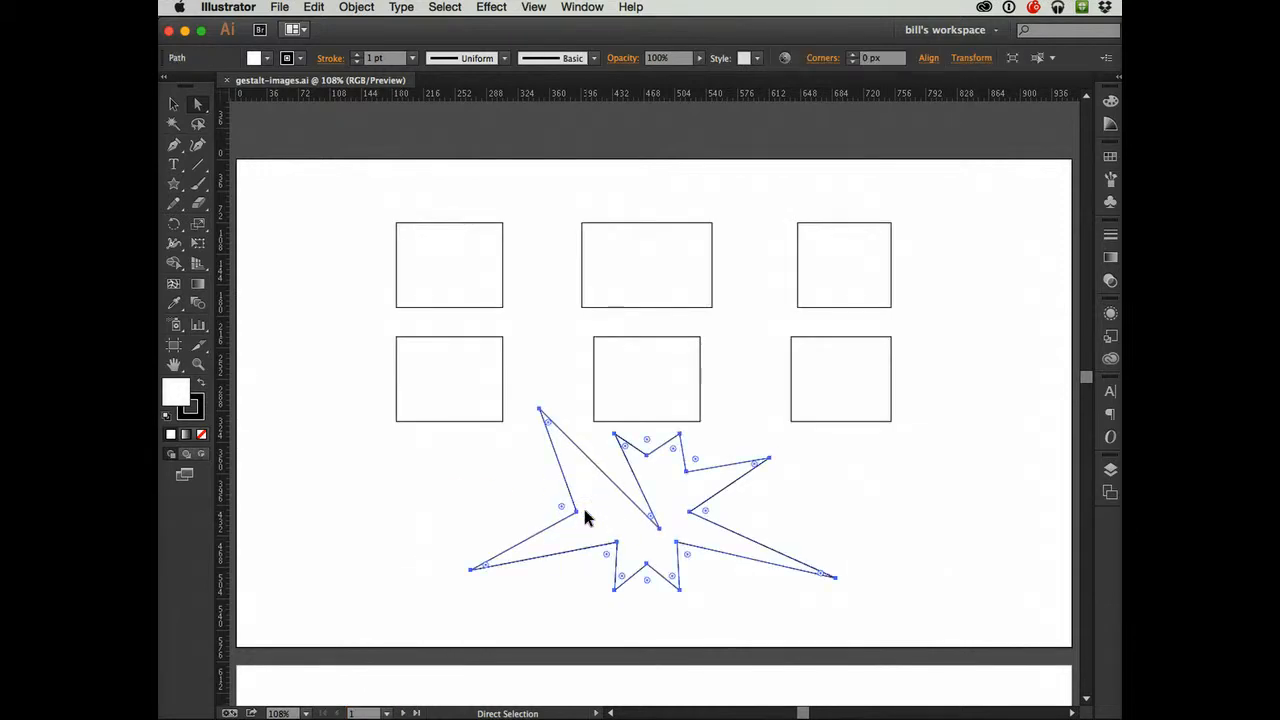
key(Delete)
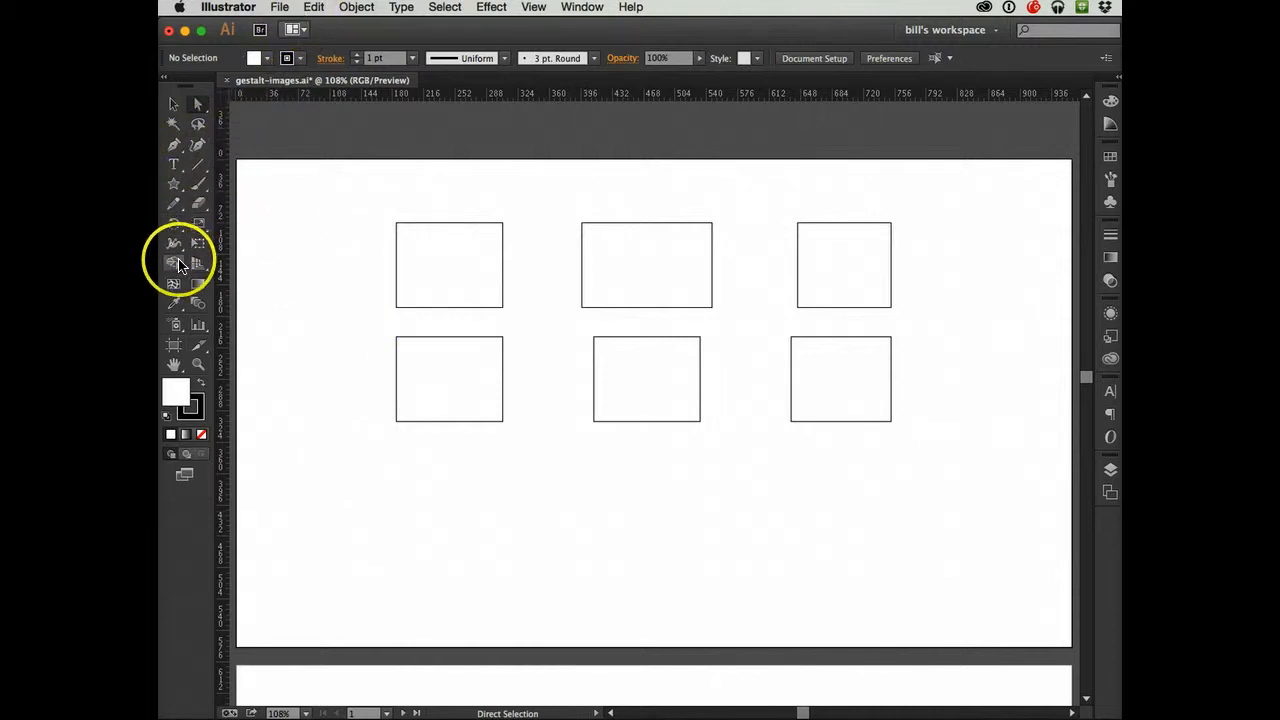
Step: Add the point text "Emergence" at 24 pt in the empty area below the rectangles
click(173, 164)
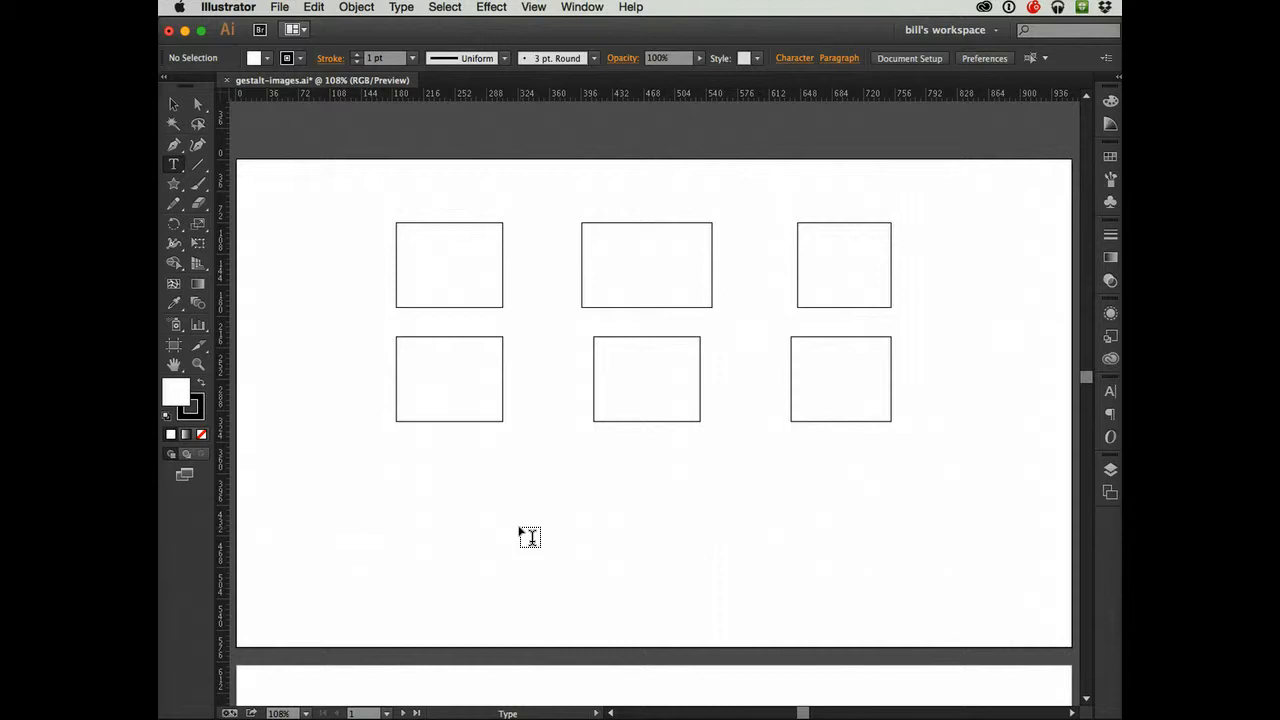
click(529, 536)
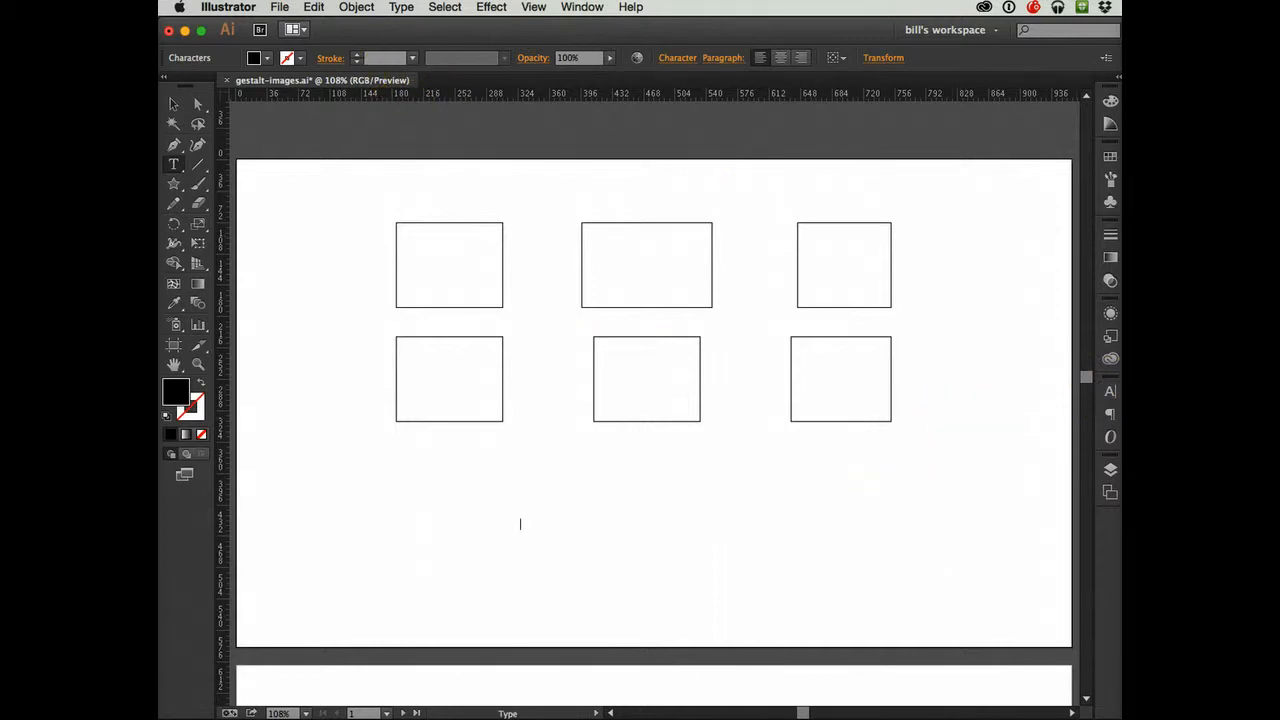
click(1110, 393)
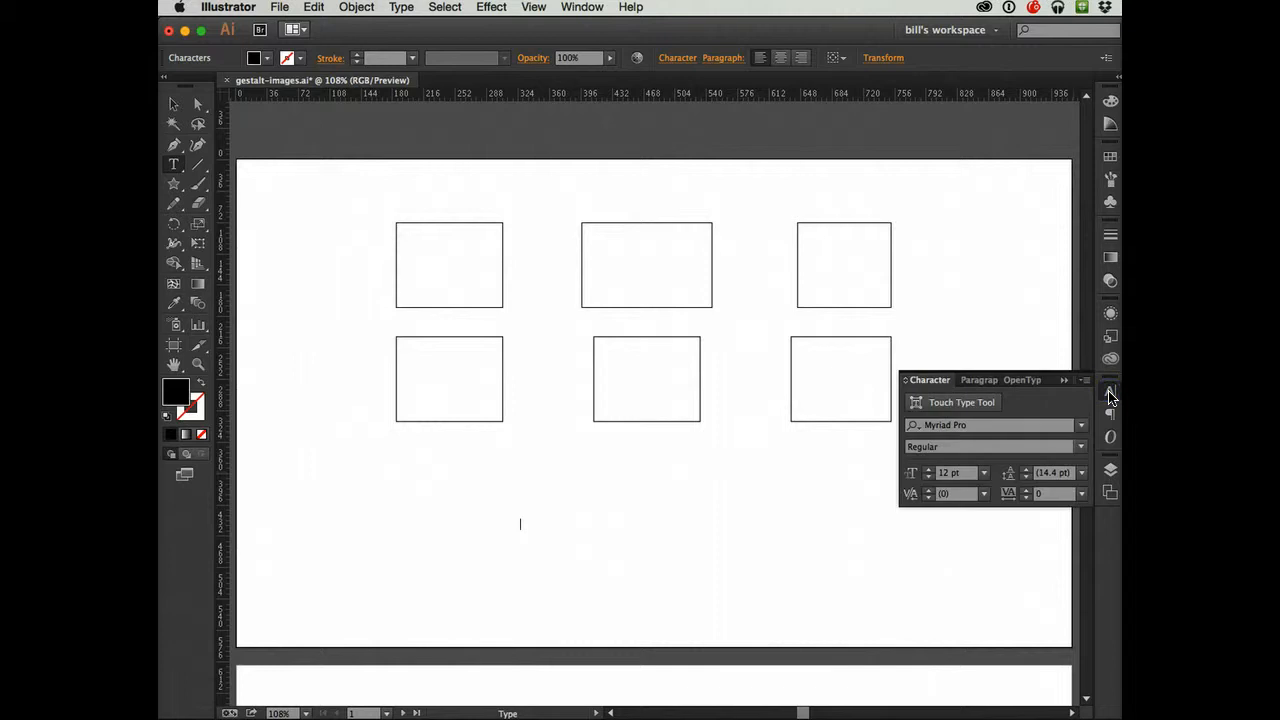
click(984, 474)
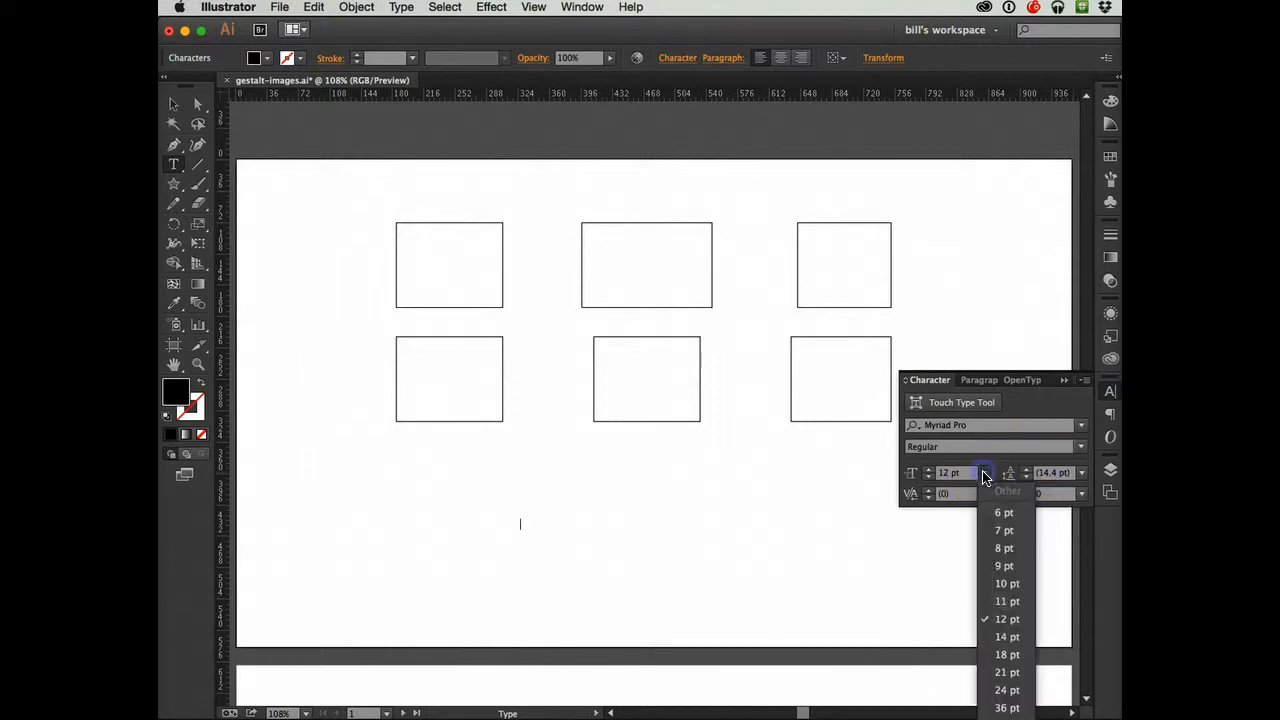
click(999, 689)
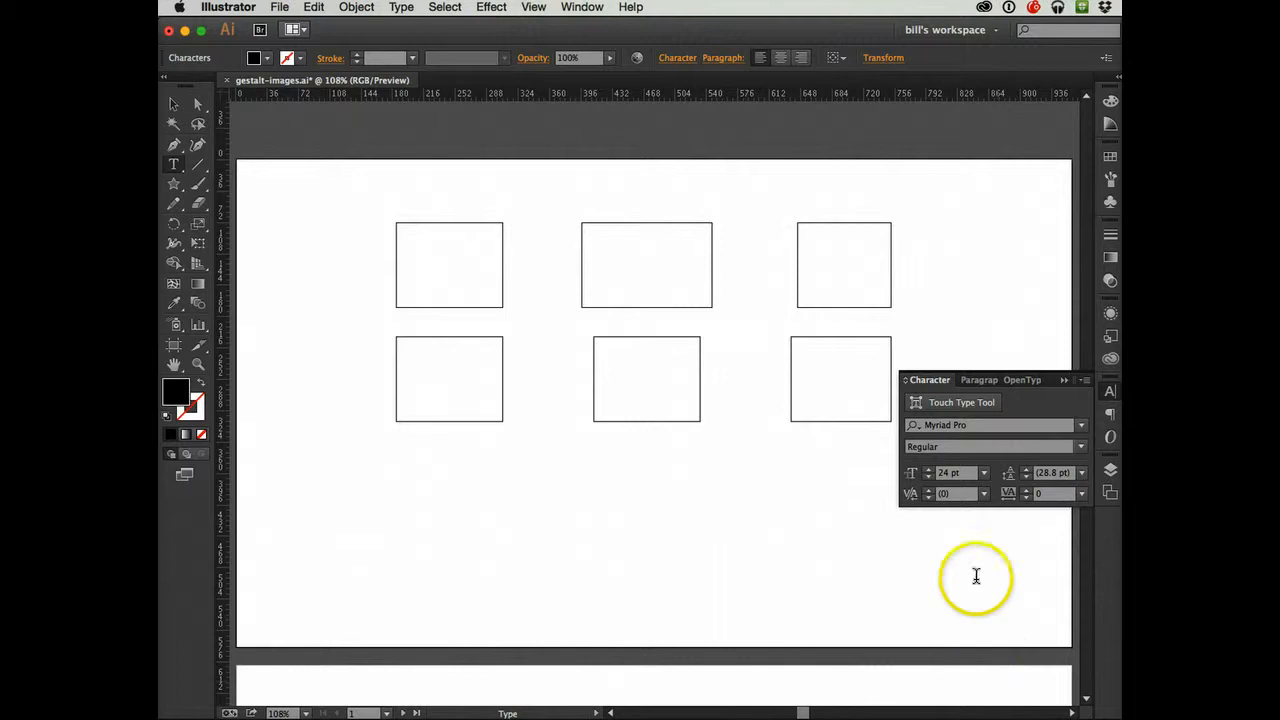
click(1064, 380)
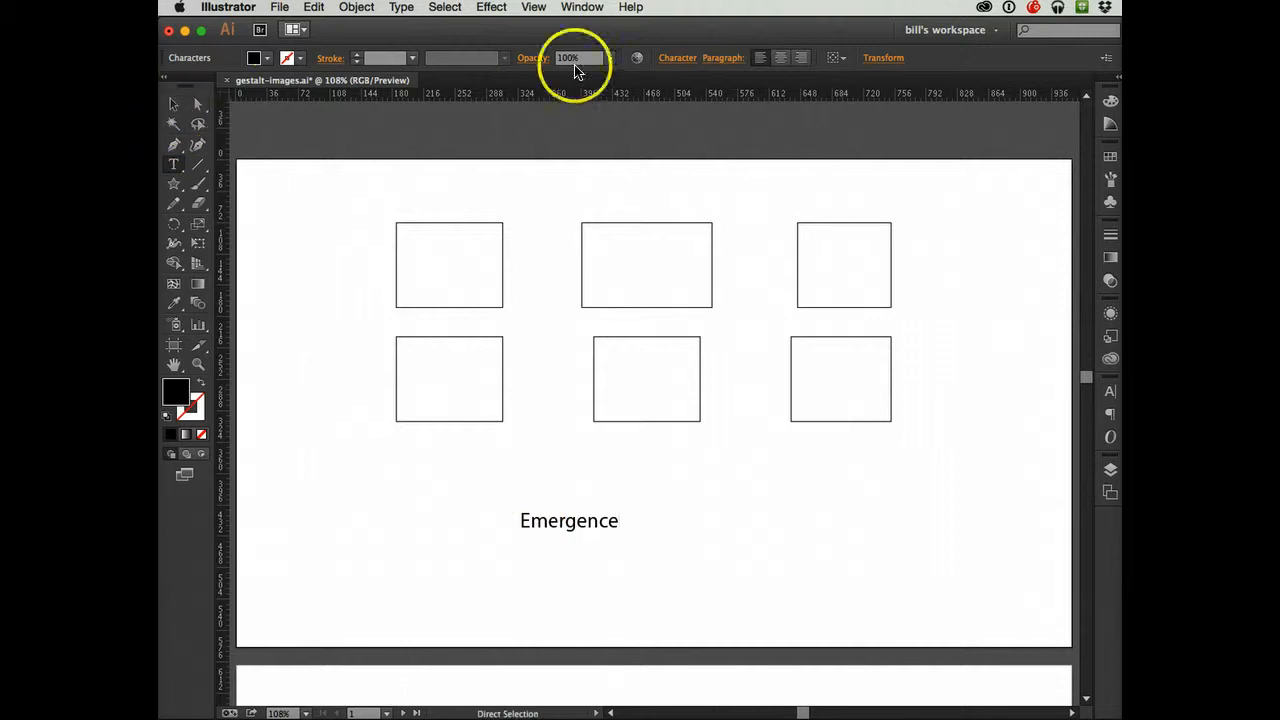
Step: Center-align the Emergence text and move it to the bottom center of the artboard, beneath the middle rectangles
click(779, 58)
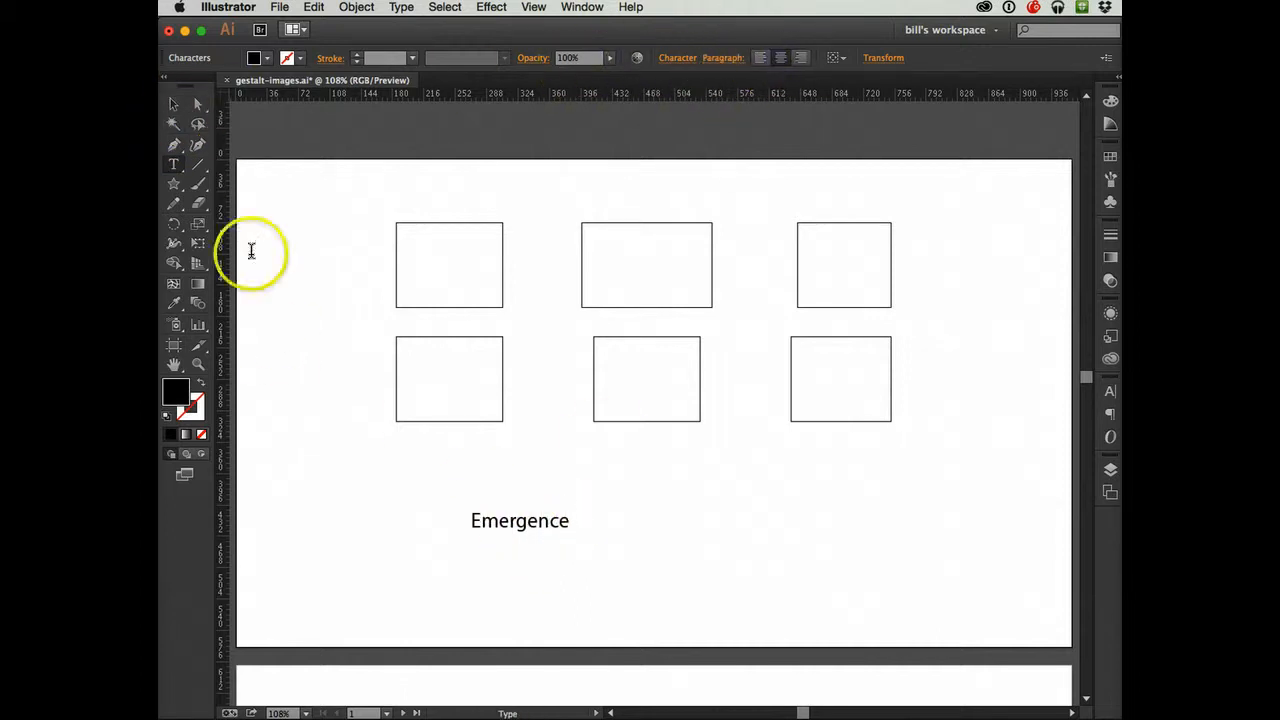
click(174, 104)
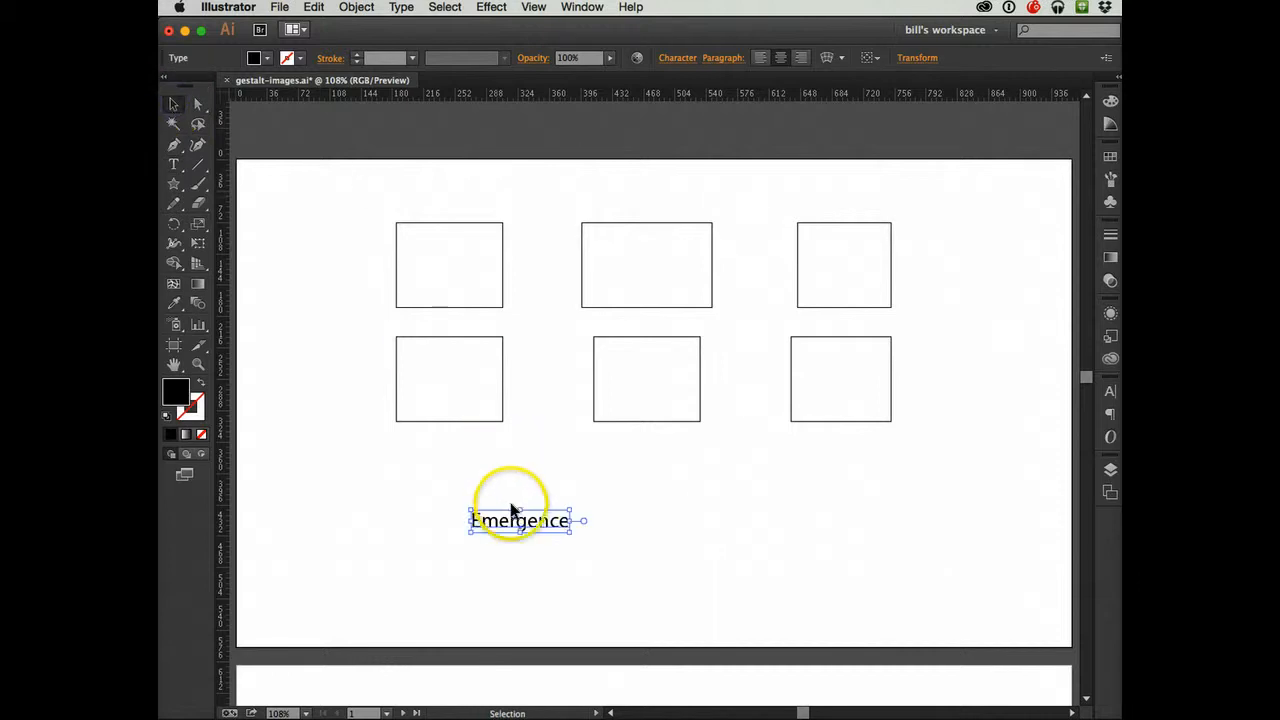
drag(512, 520, 642, 605)
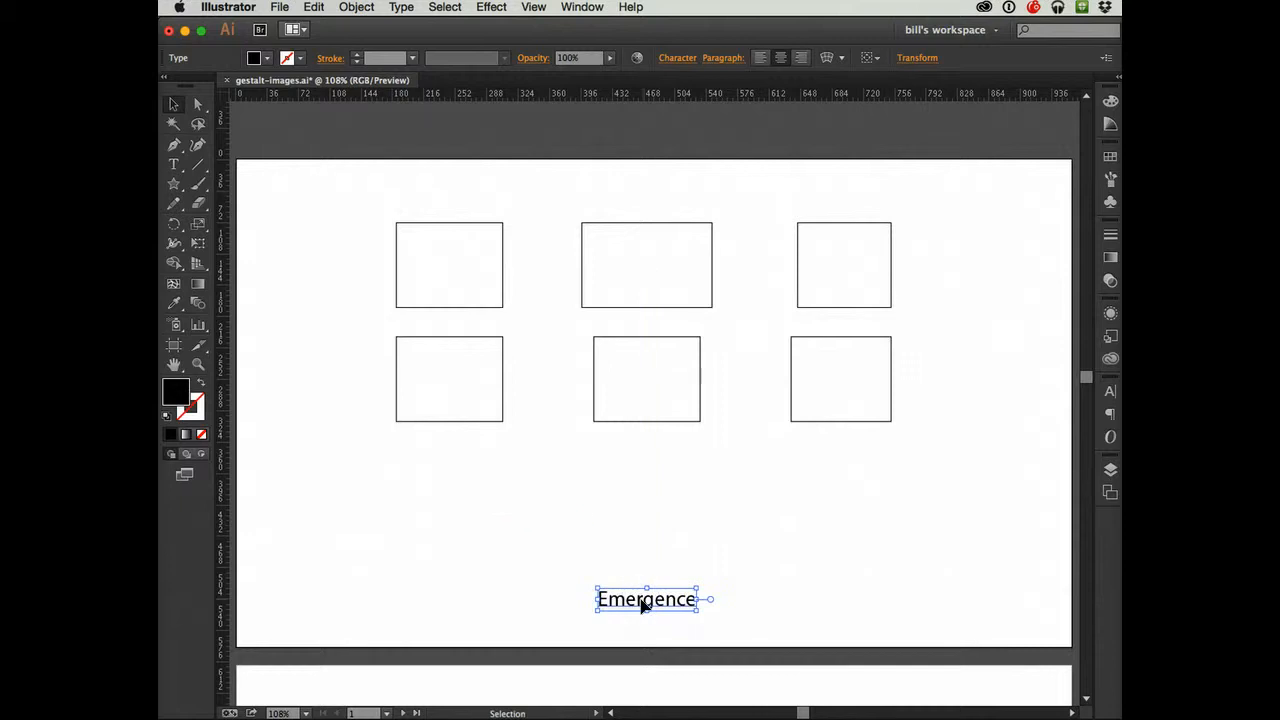
Step: Copy the Emergence text and paste it in the same position on all artboards
key(super+shift+a)
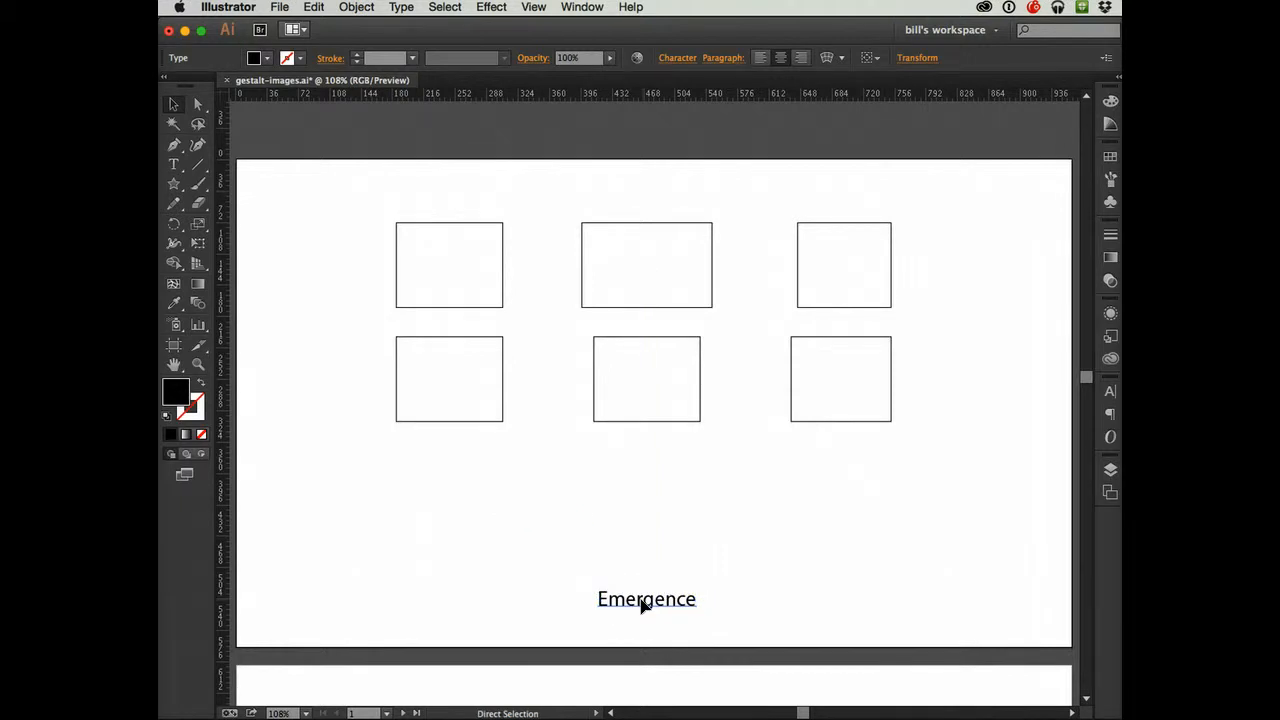
click(642, 604)
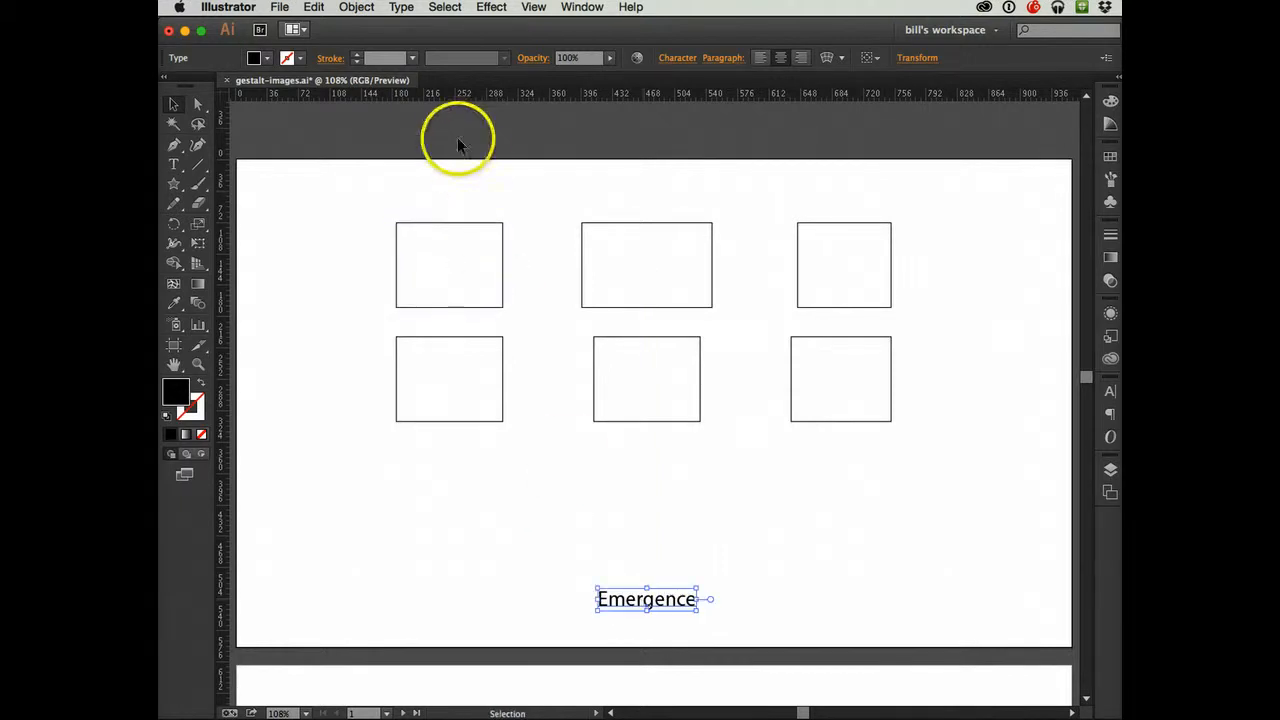
click(316, 7)
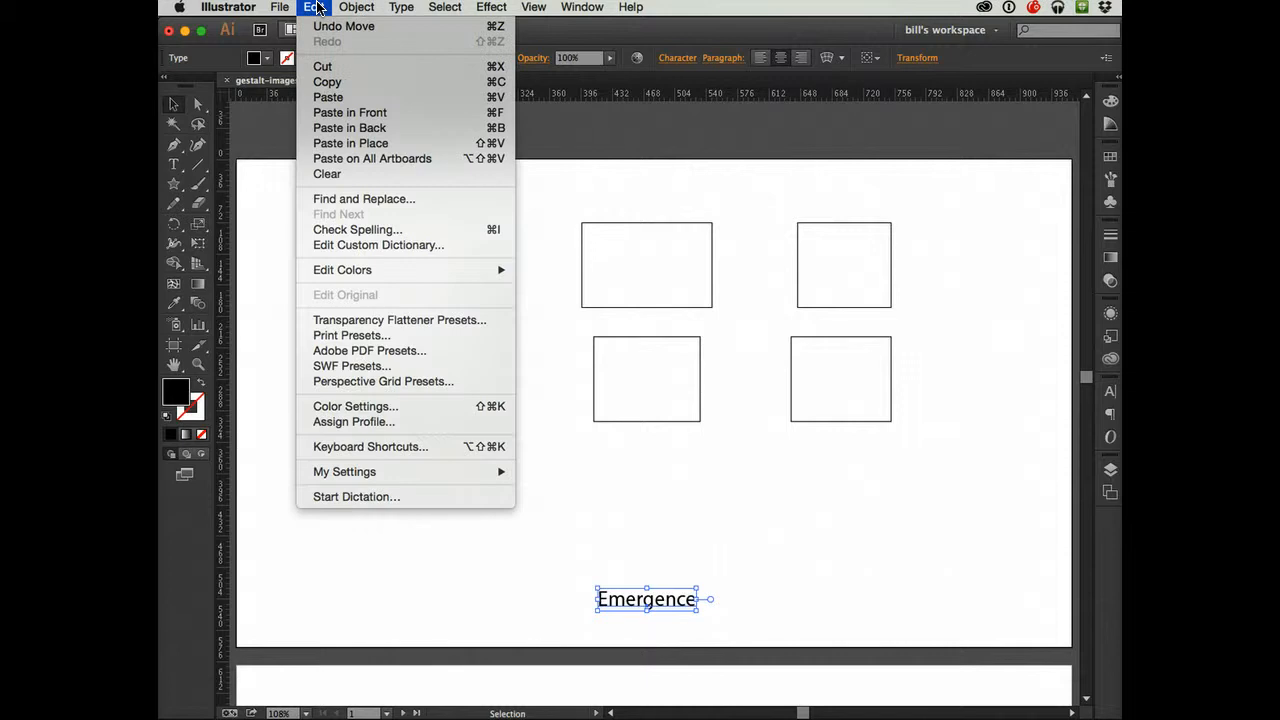
click(321, 160)
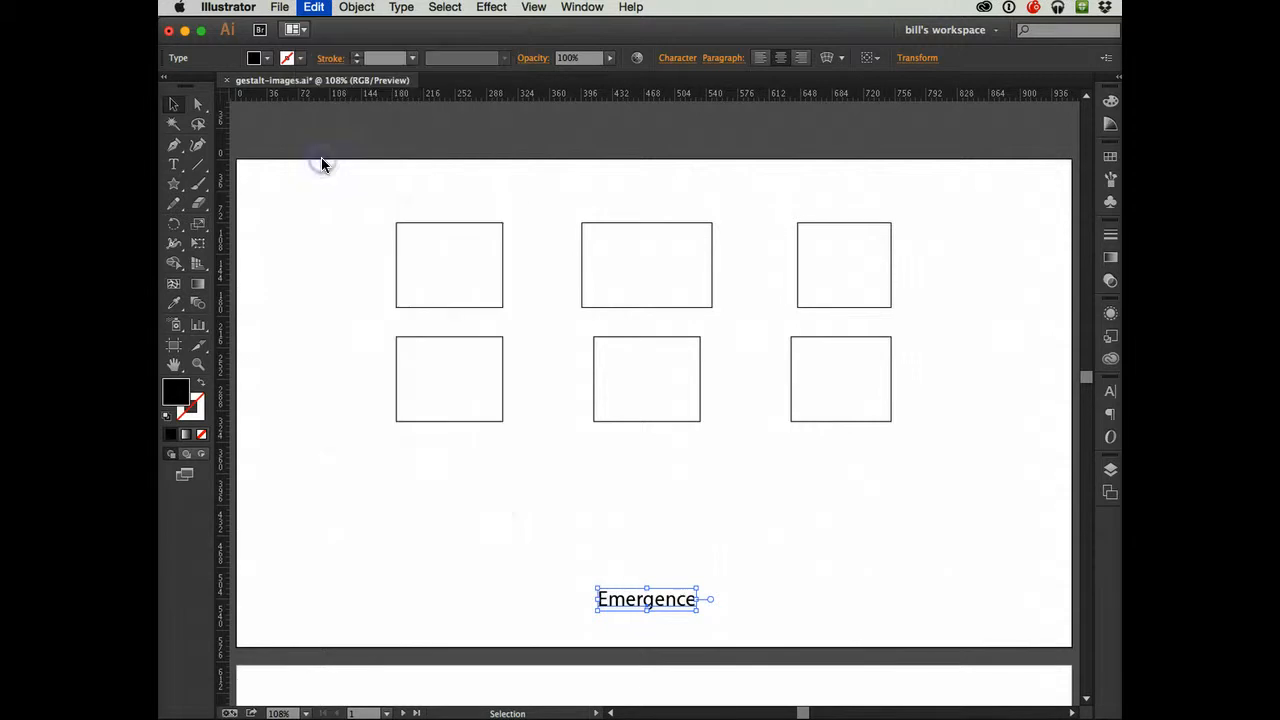
click(530, 374)
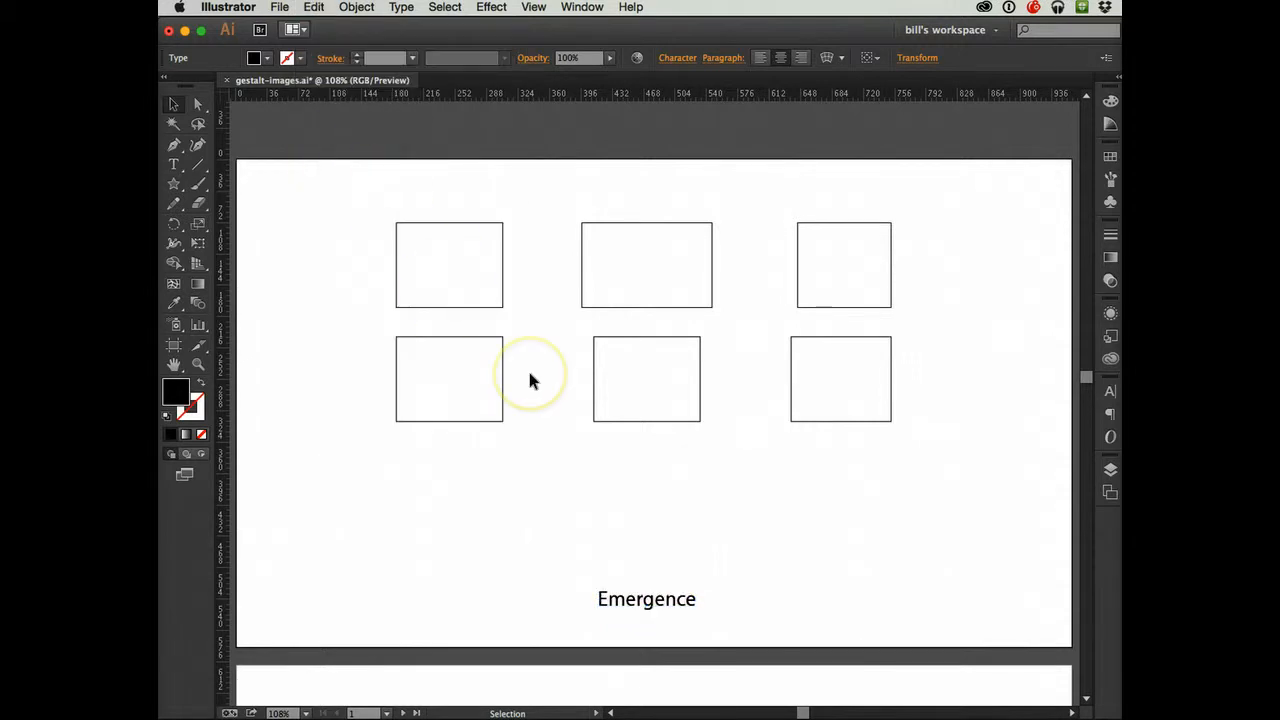
Step: Check the pasted titles across all the artboards, then fit the first artboard back in the window
key(a)
key(super+minus)
key(super+minus)
key(super+minus)
key(super+minus)
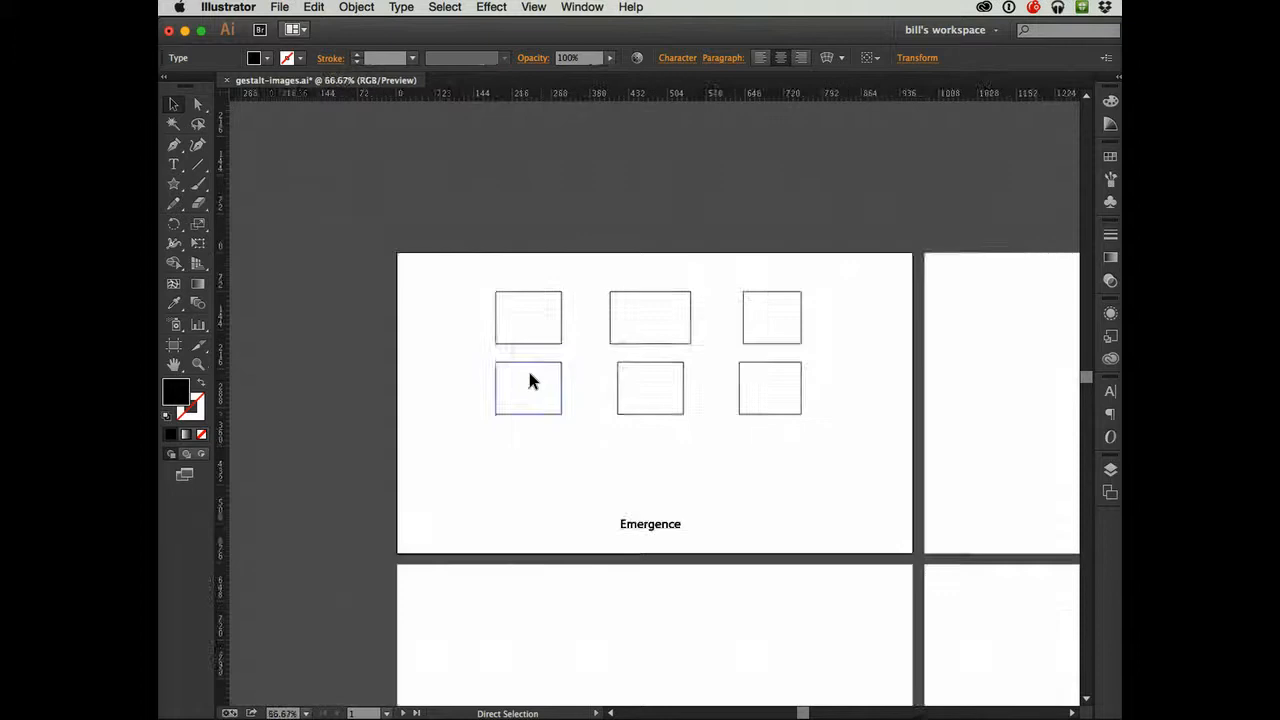
key(super+minus)
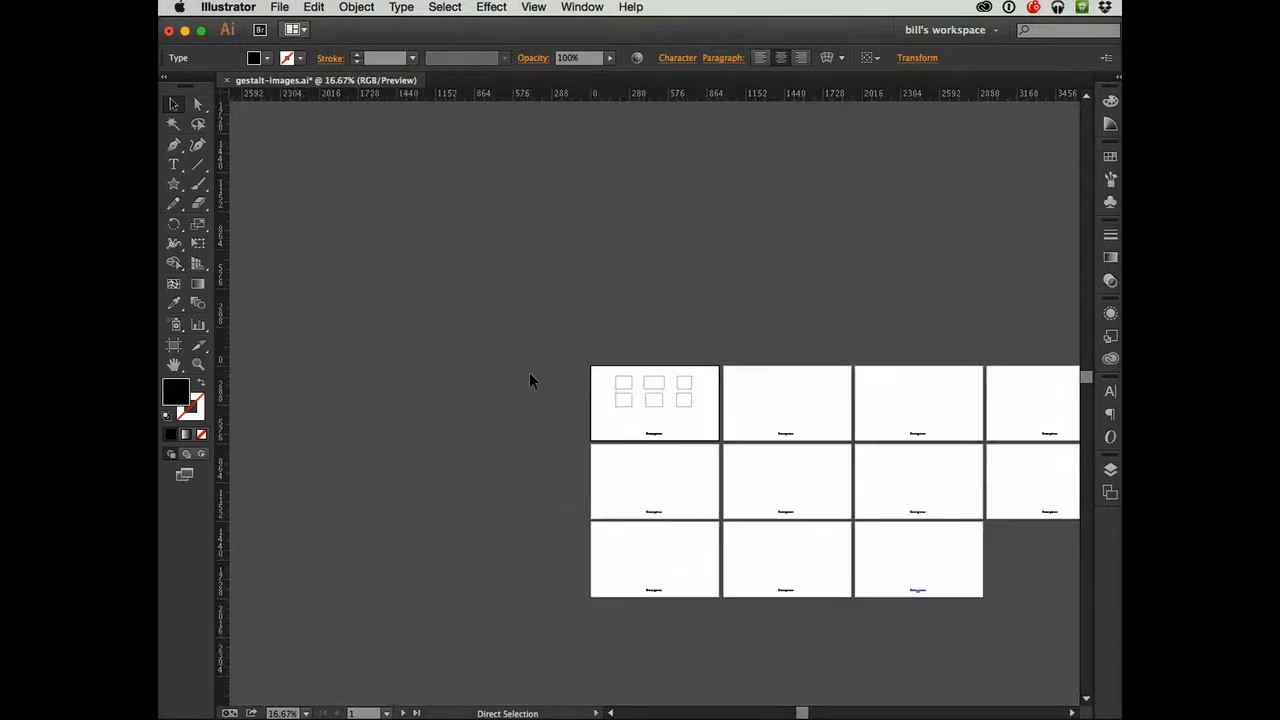
key(v)
key(a)
key(super+0)
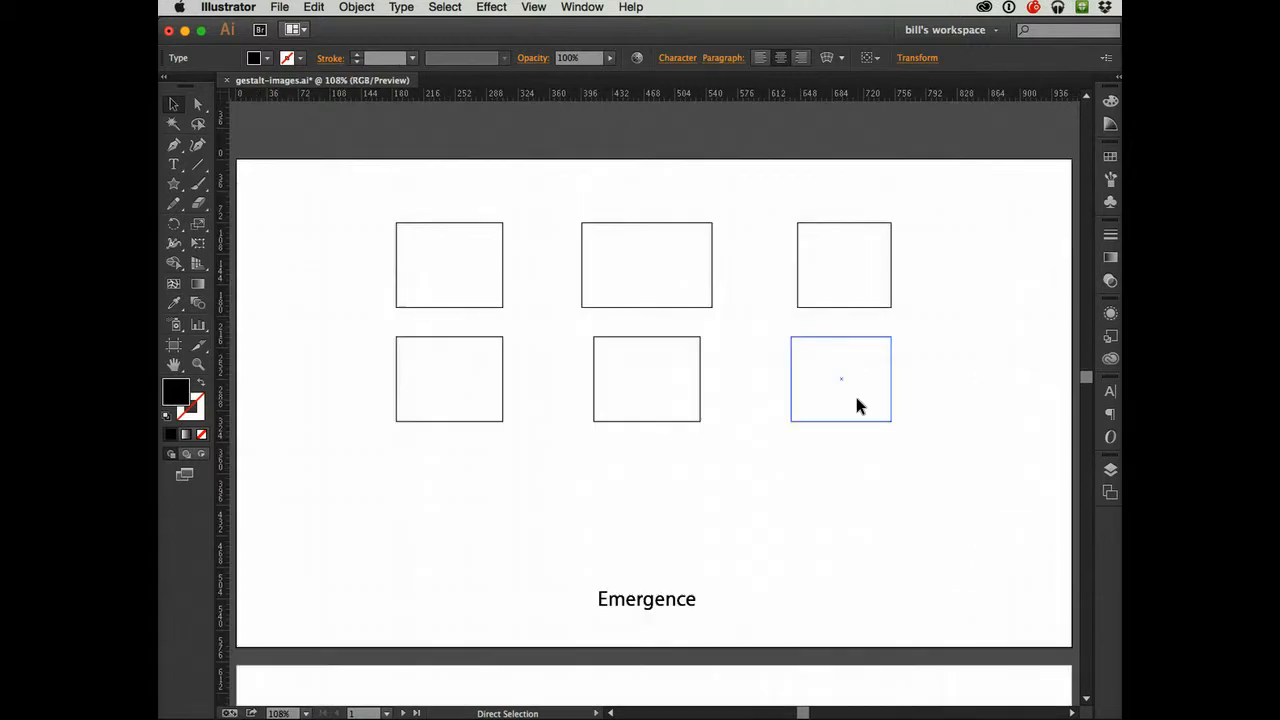
Step: Try to replace the Emergence title on the first artboard with "Home", and undo the text change
key(v)
click(238, 668)
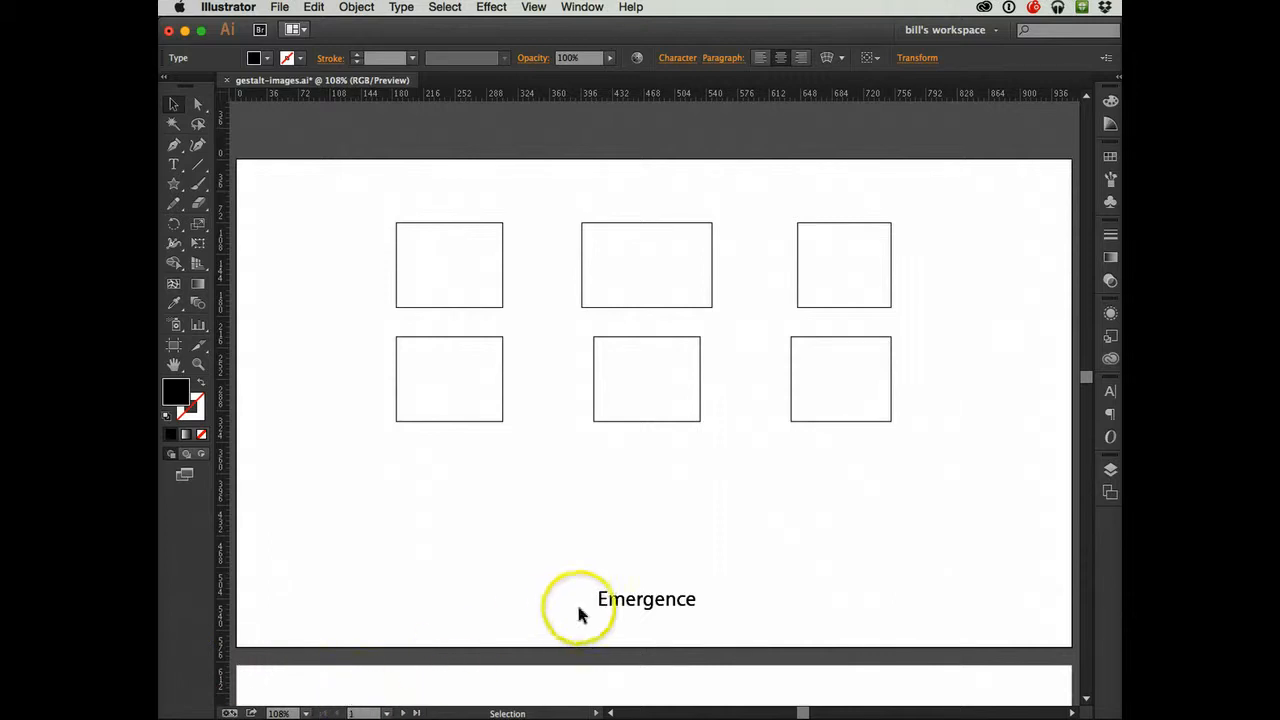
double_click(607, 596)
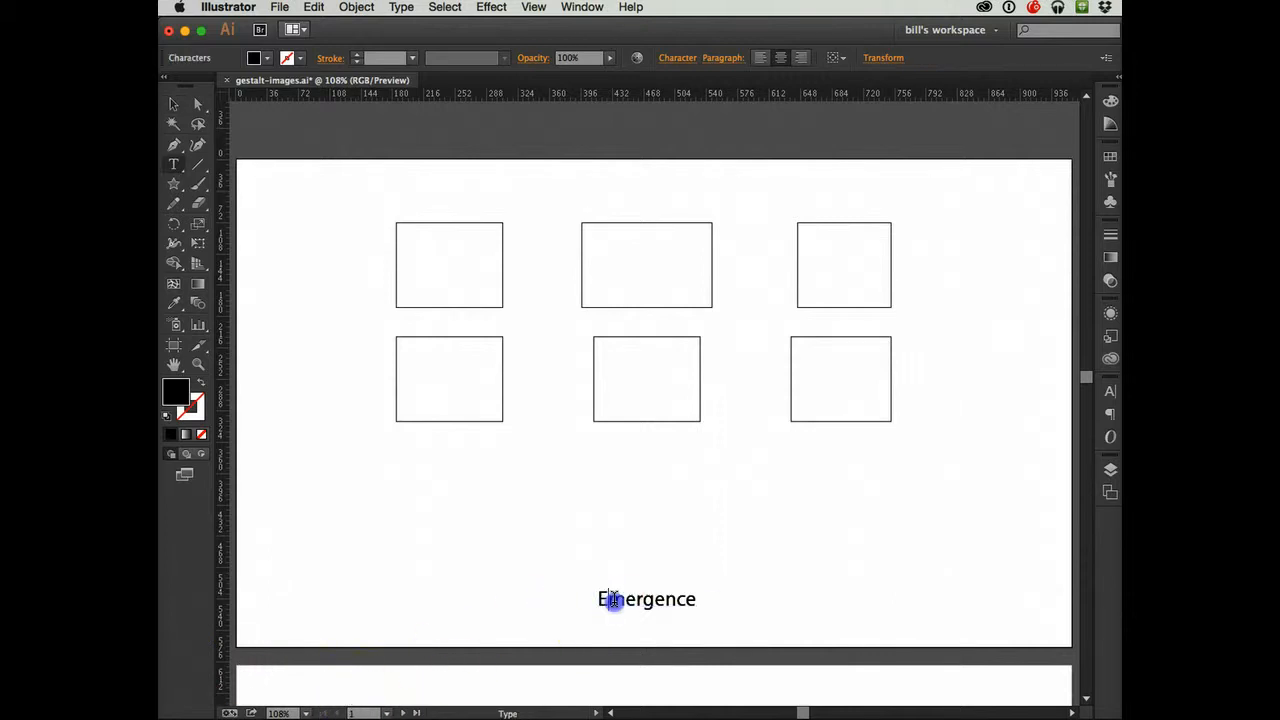
double_click(613, 600)
text(Home)
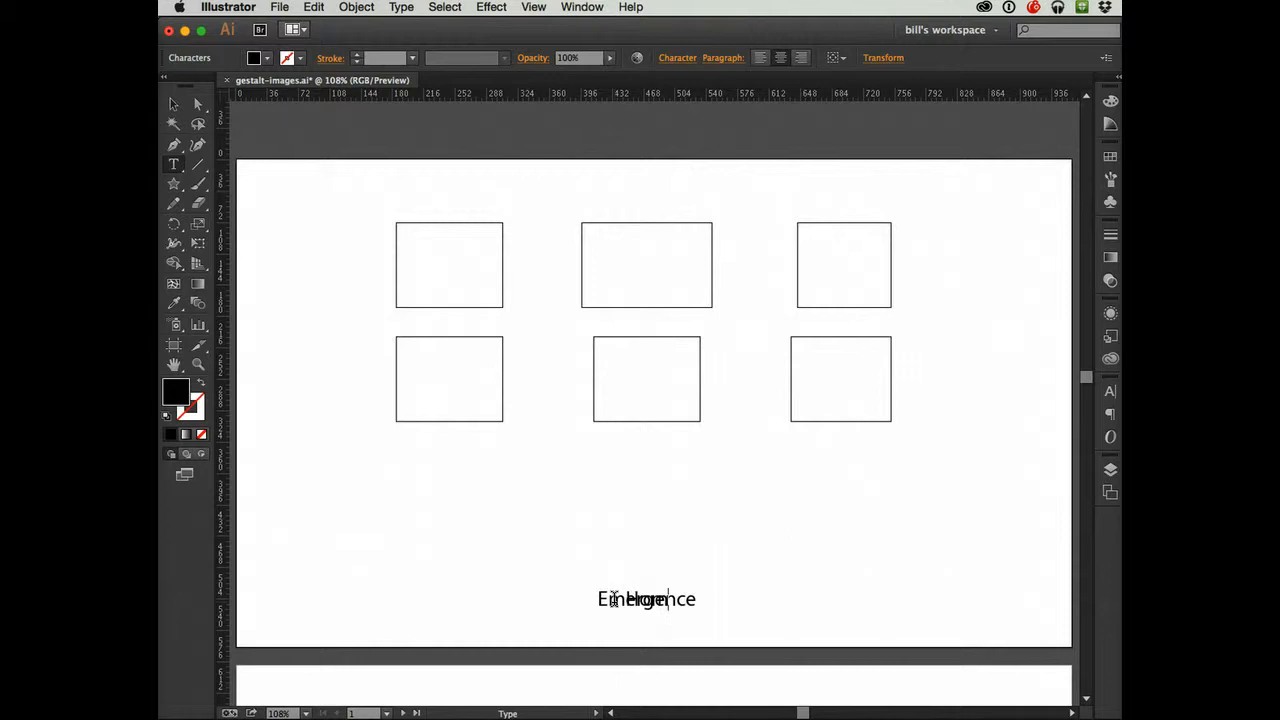
key(super+z)
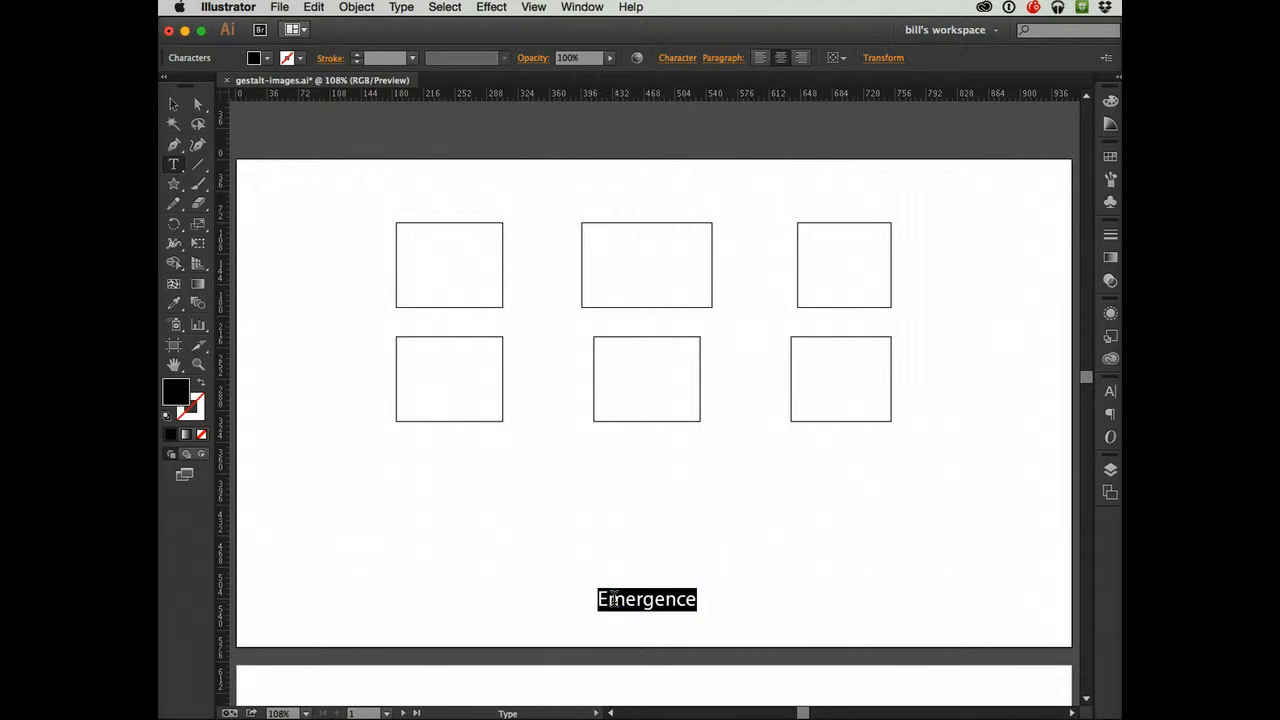
click(620, 598)
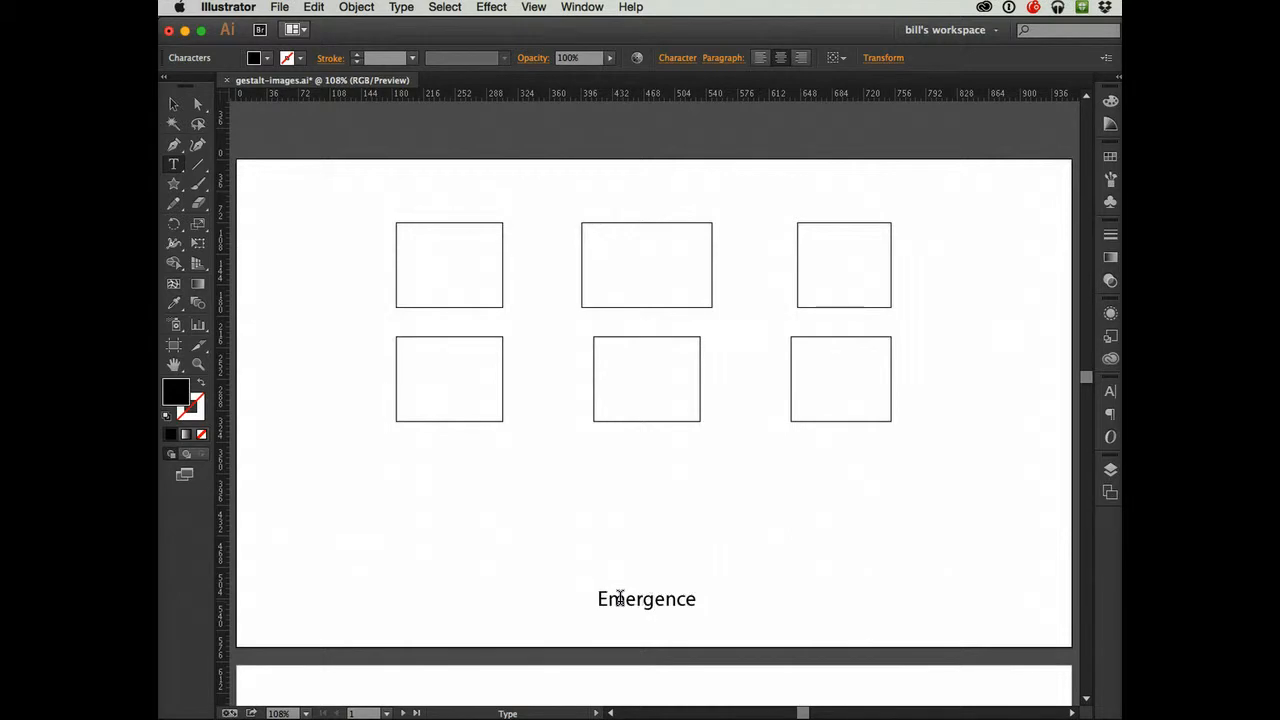
Step: Try deleting the Emergence title on the first artboard, and undo the deletion
click(173, 104)
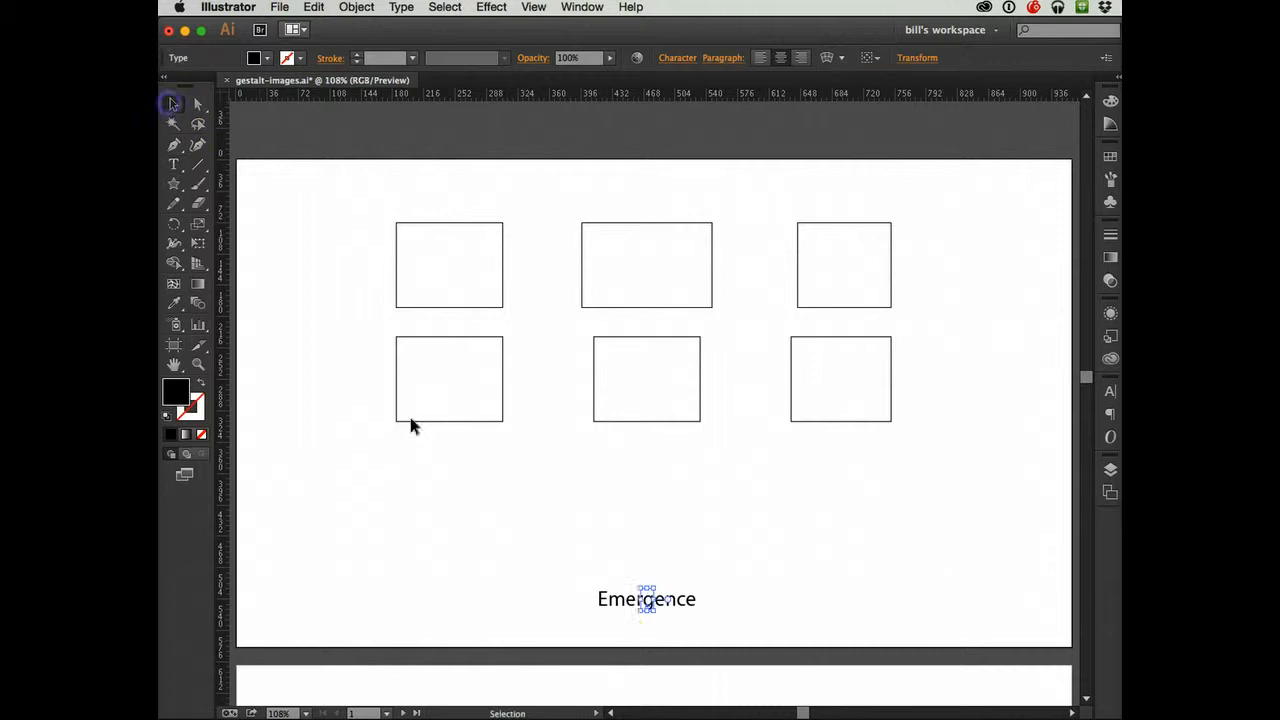
click(627, 611)
click(630, 606)
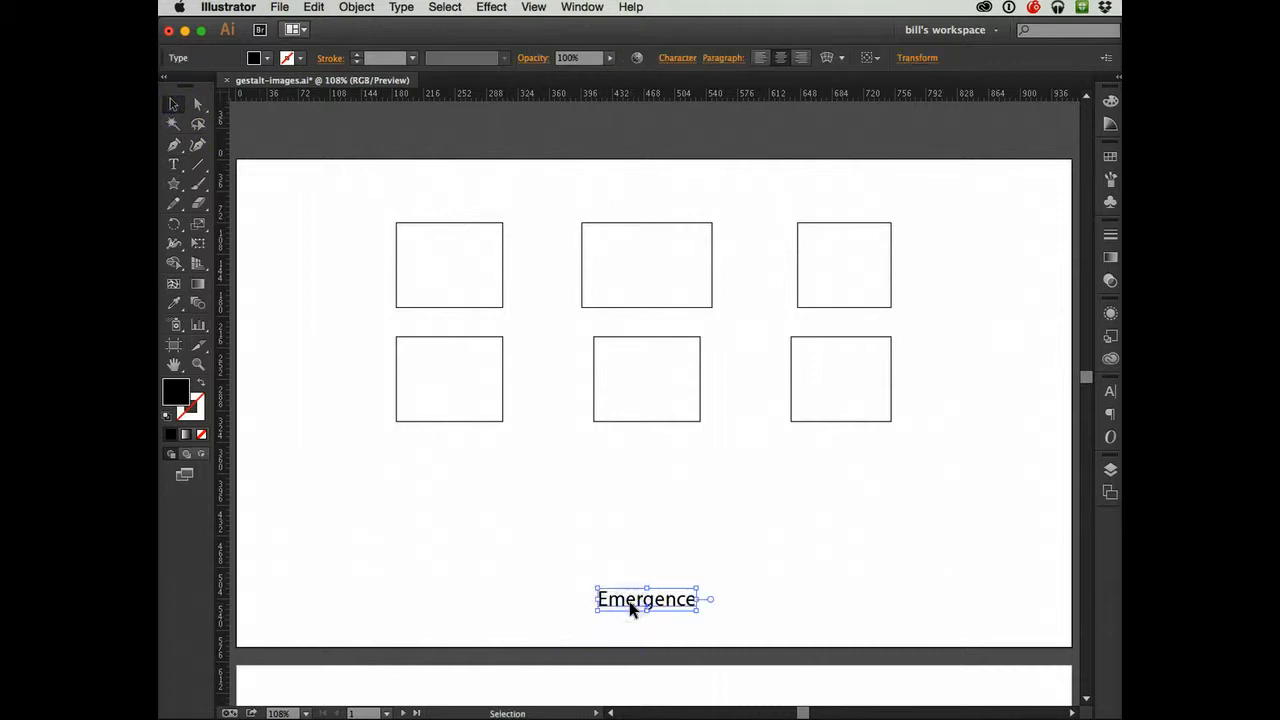
key(Delete)
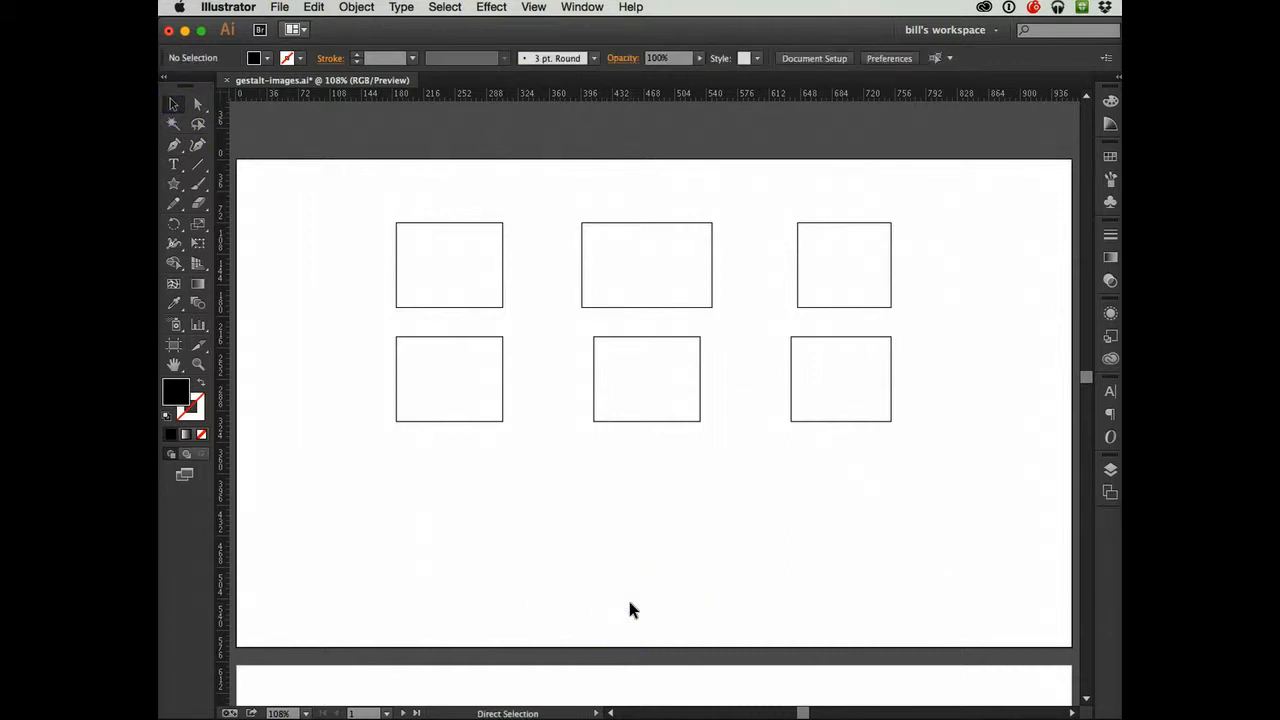
key(super+z)
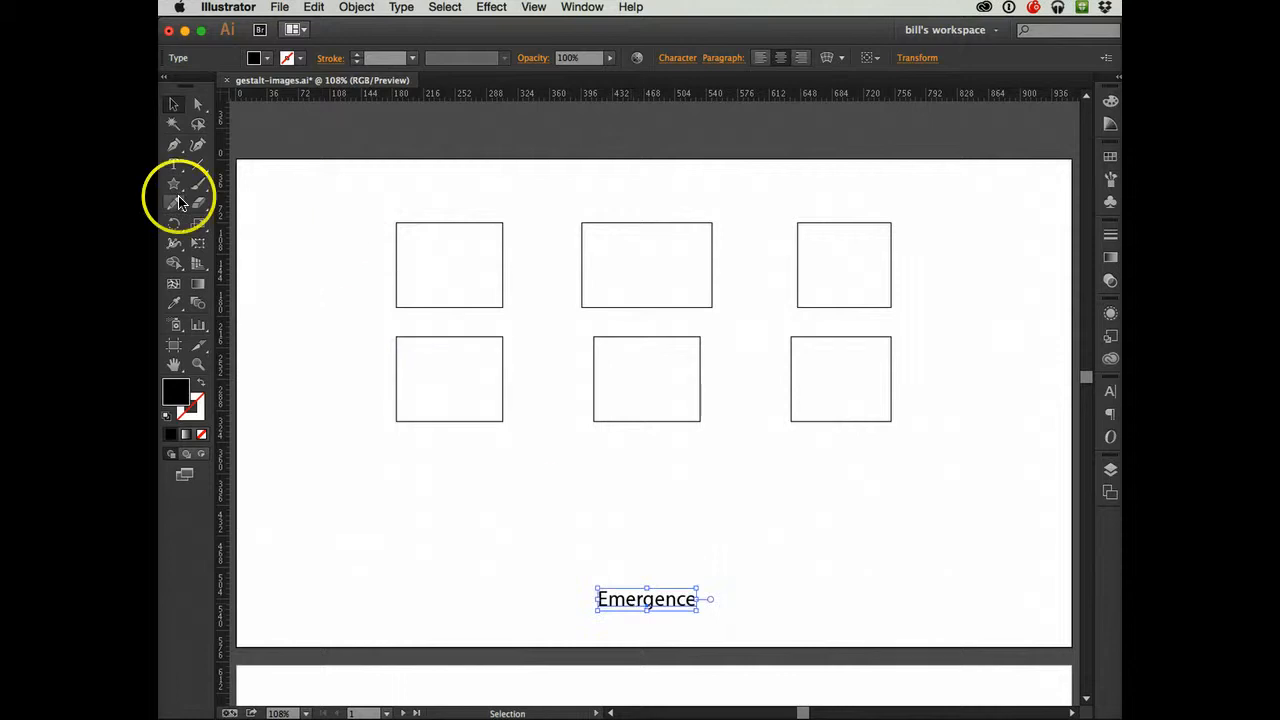
Step: Replace the Emergence title's text on the first artboard with "Home Page Artwork"
click(173, 164)
click(645, 594)
double_click(644, 594)
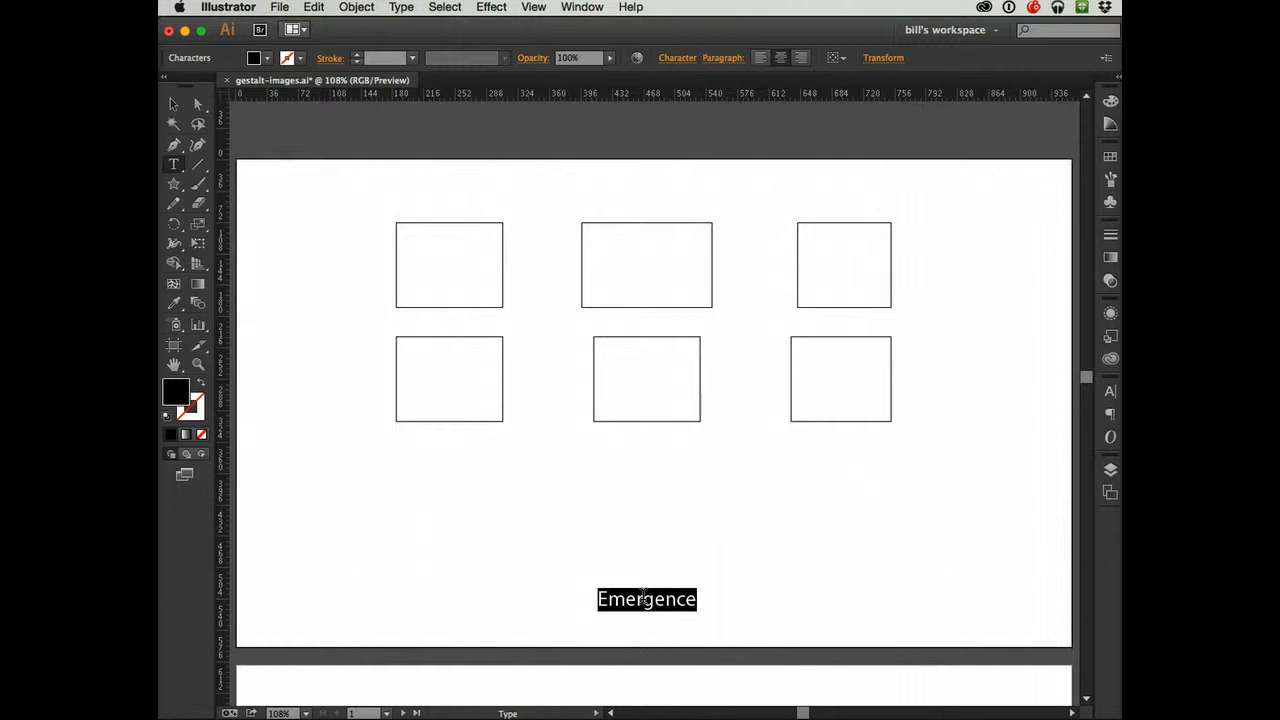
text(Home )
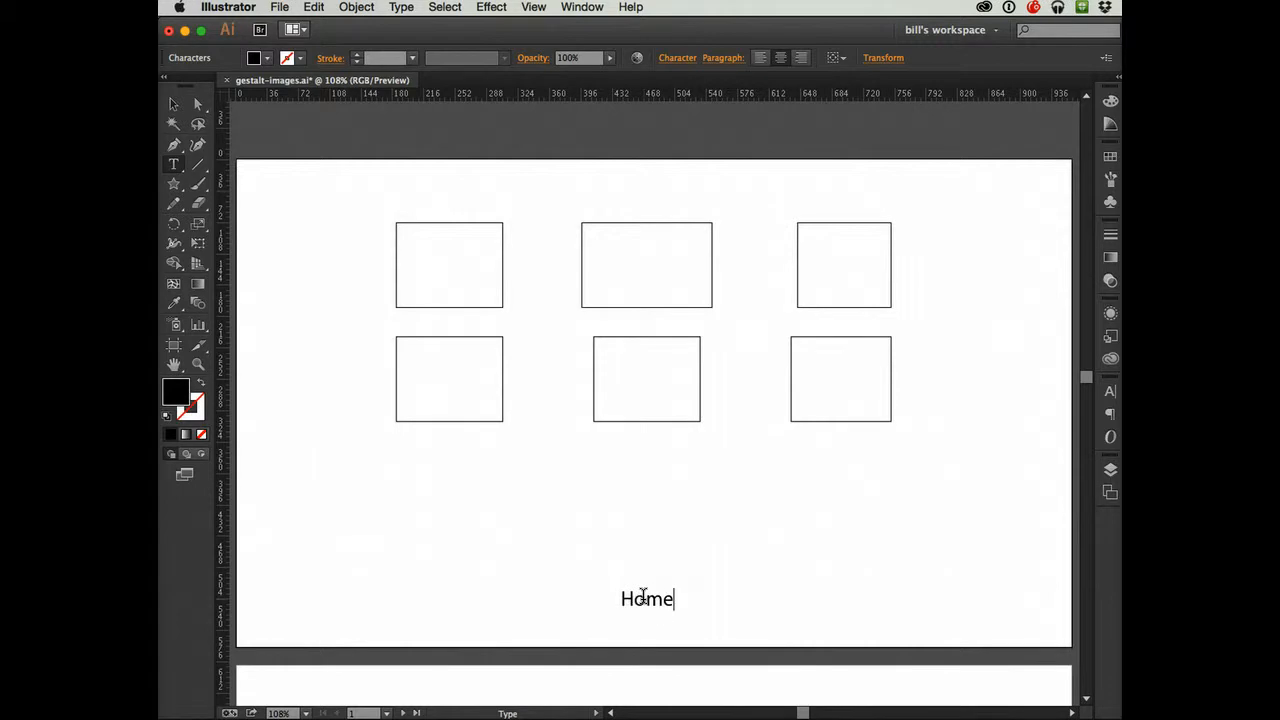
text(Pag)
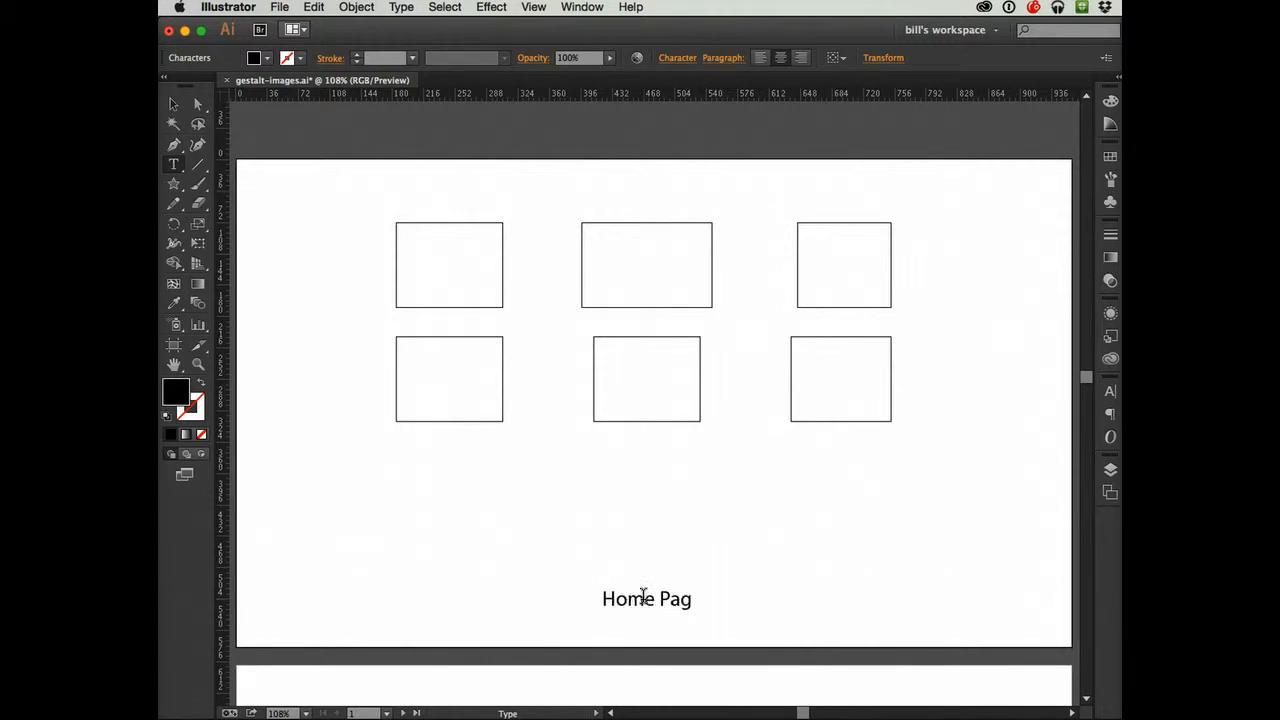
text(e Art)
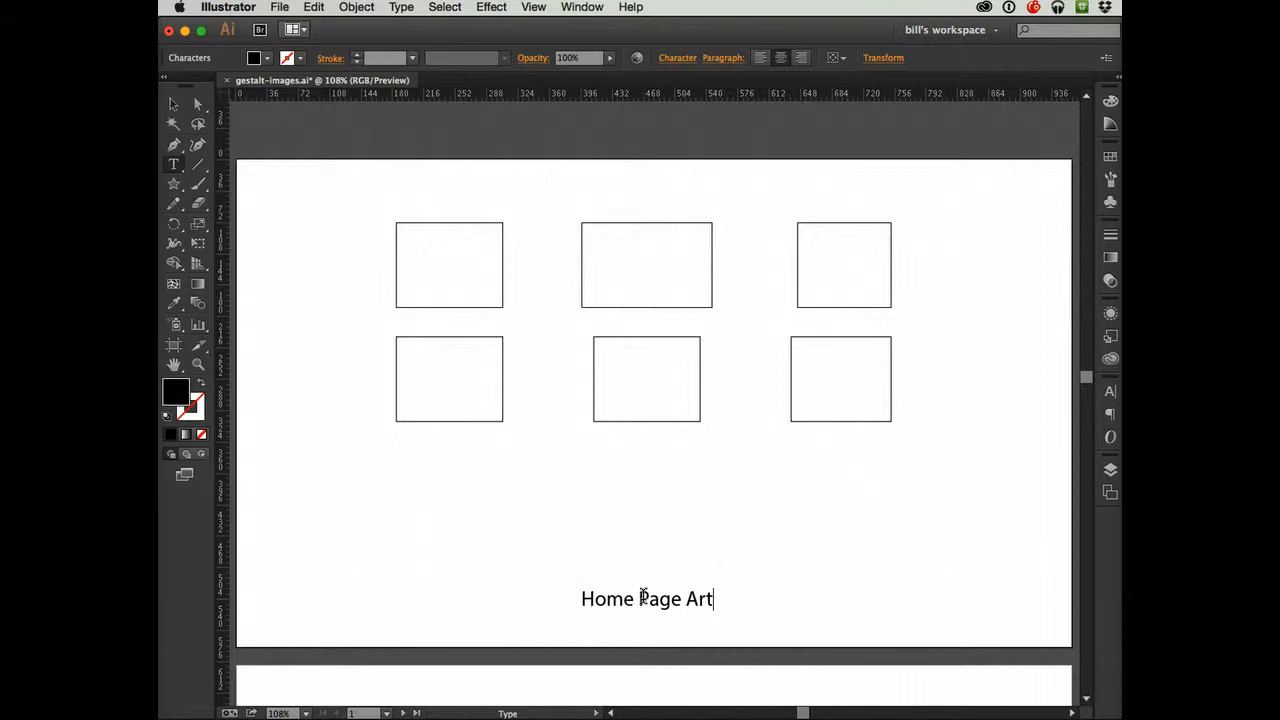
text(wior)
key(BackSpace)
key(BackSpace)
key(BackSpace)
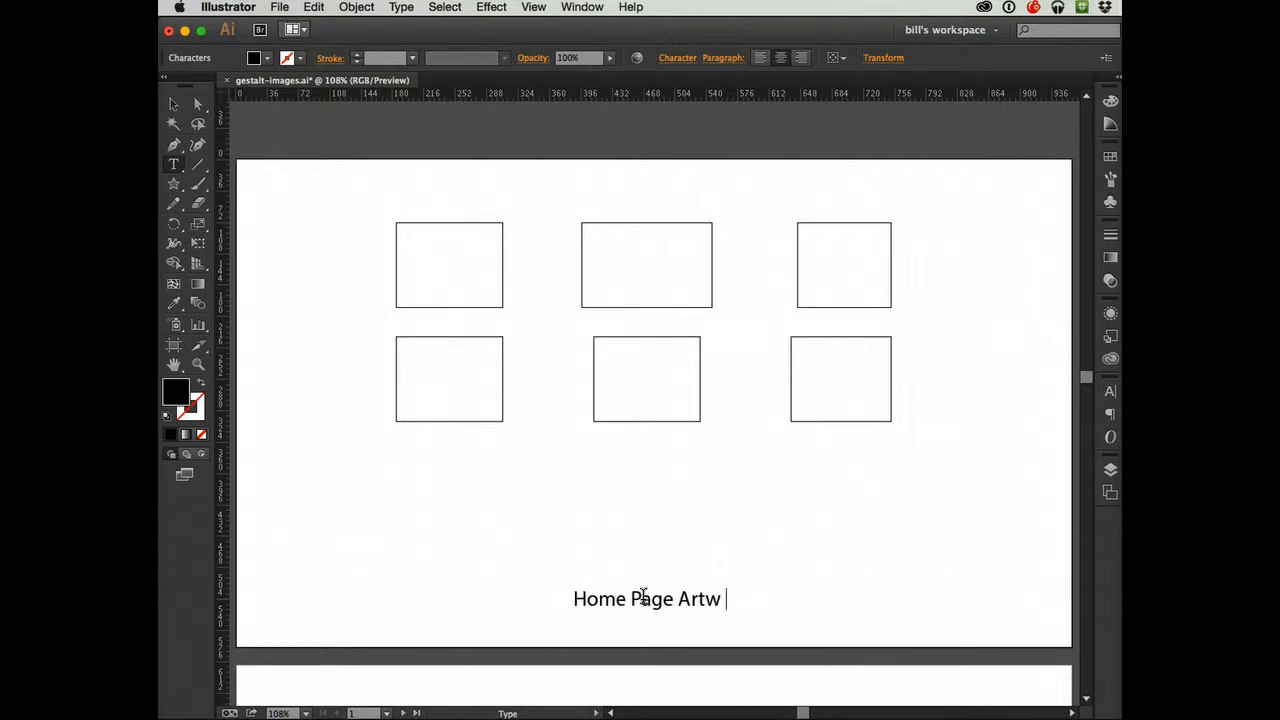
text(ork)
key(BackSpace)
text(r)
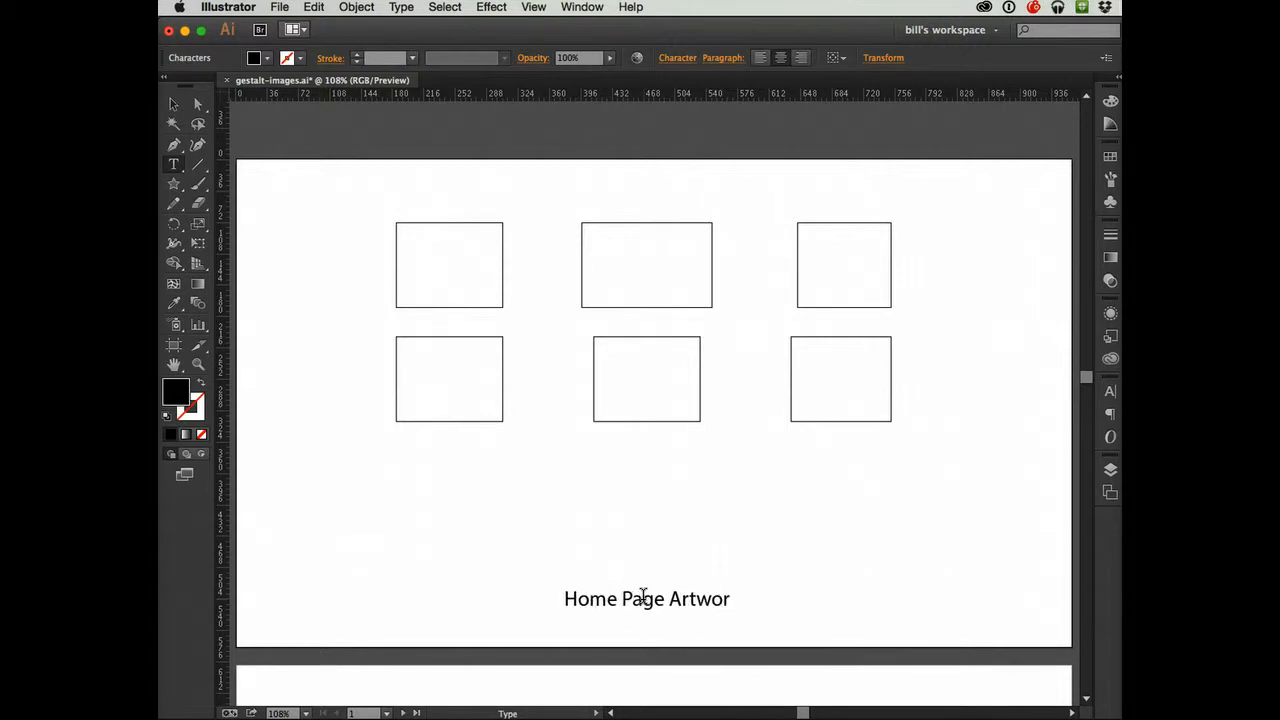
text(k)
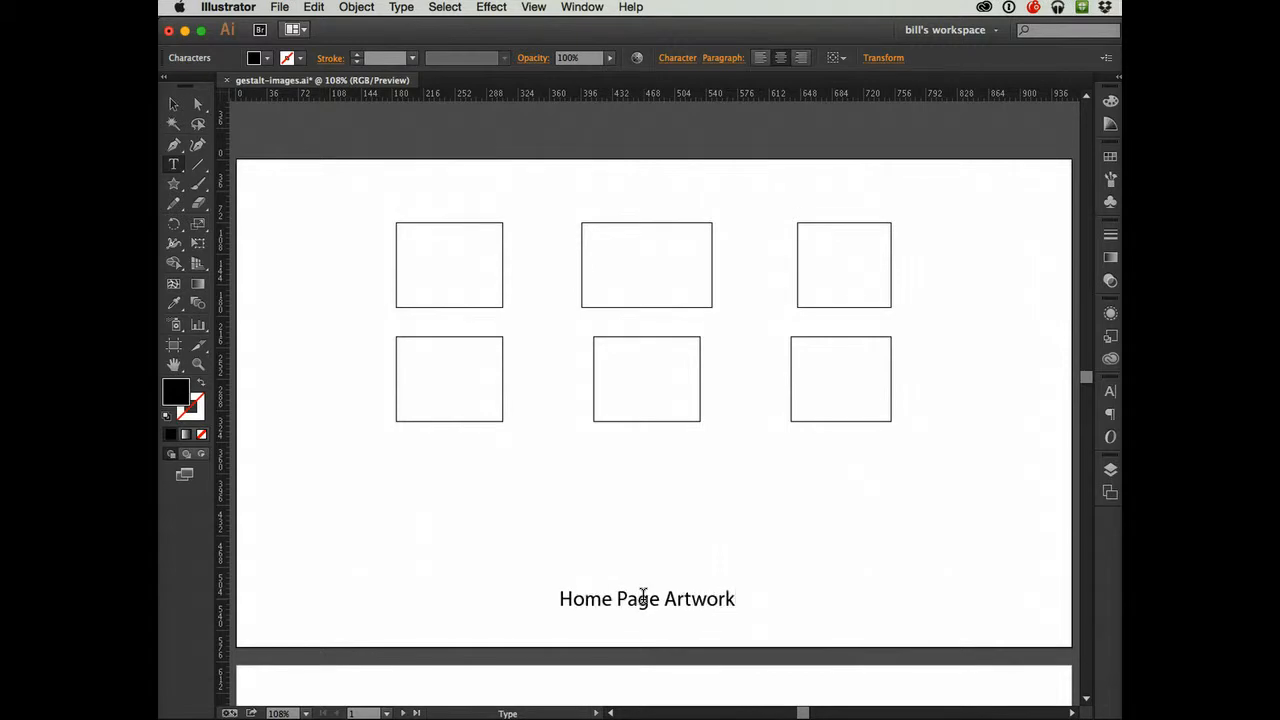
Step: Leave artboard 2's title as Emergence and replace the title text on artboard 3 with "Reification"
click(385, 712)
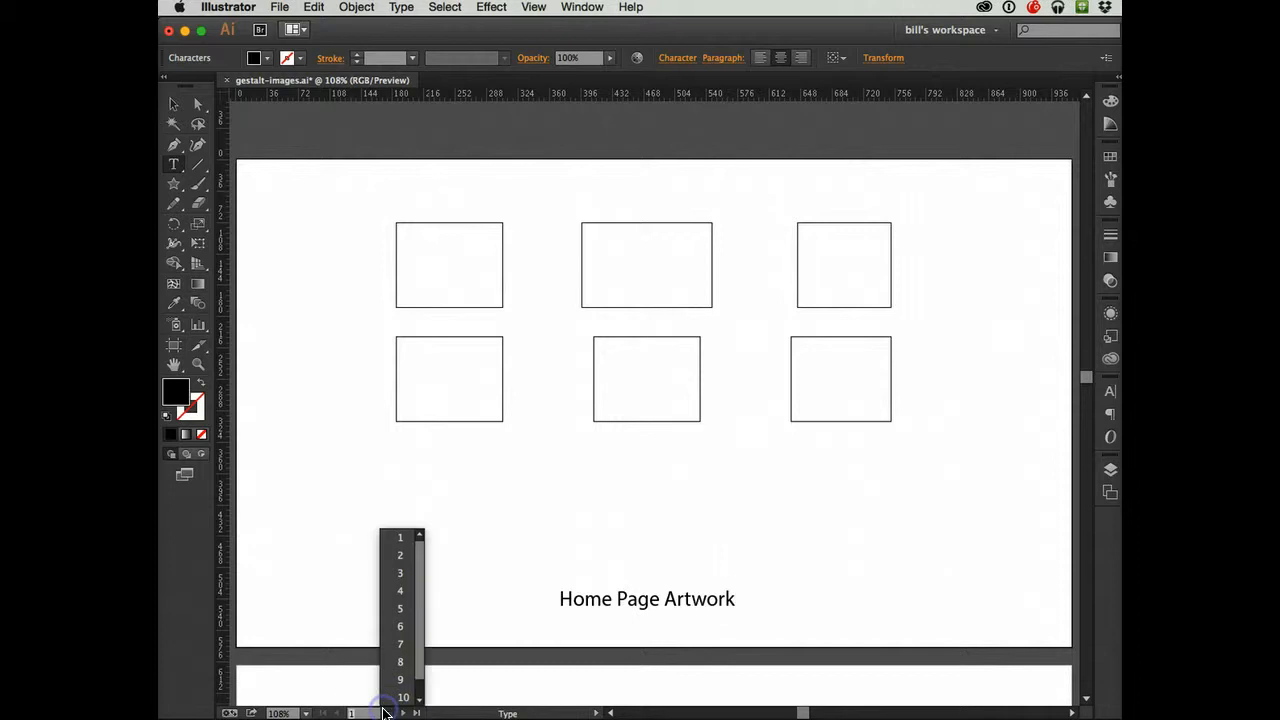
click(400, 556)
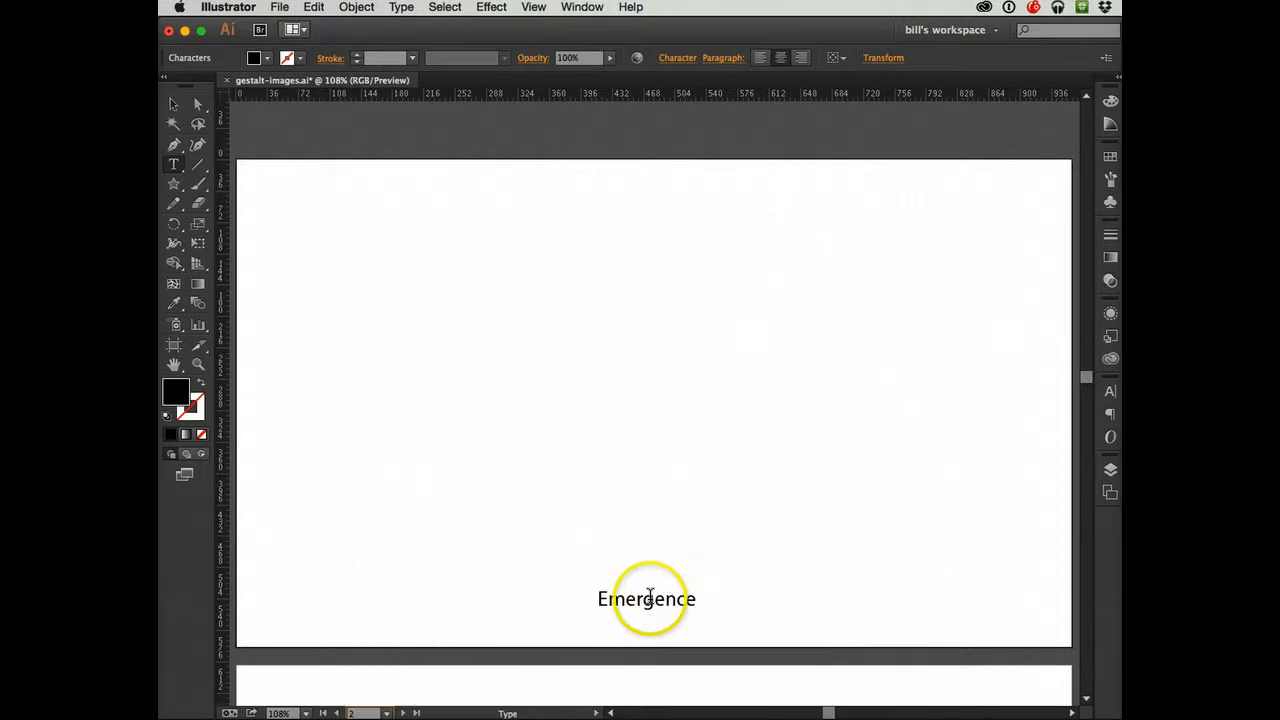
click(389, 713)
click(405, 578)
click(706, 558)
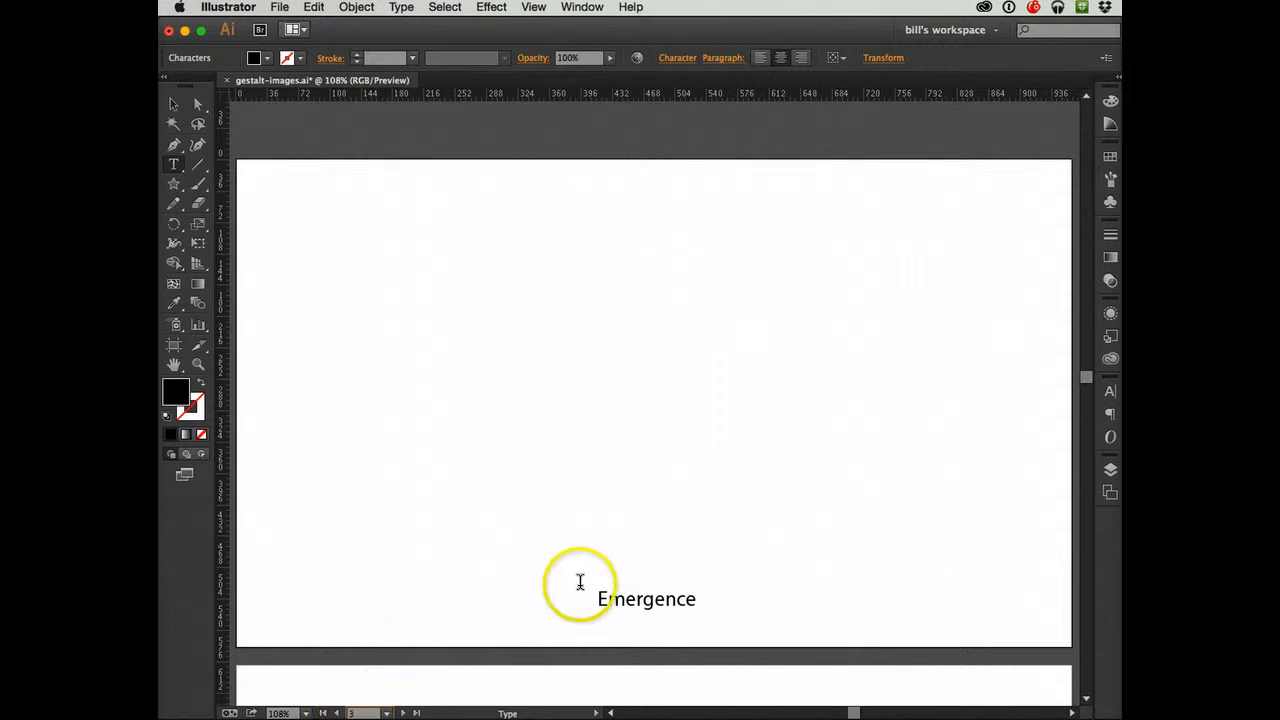
double_click(622, 593)
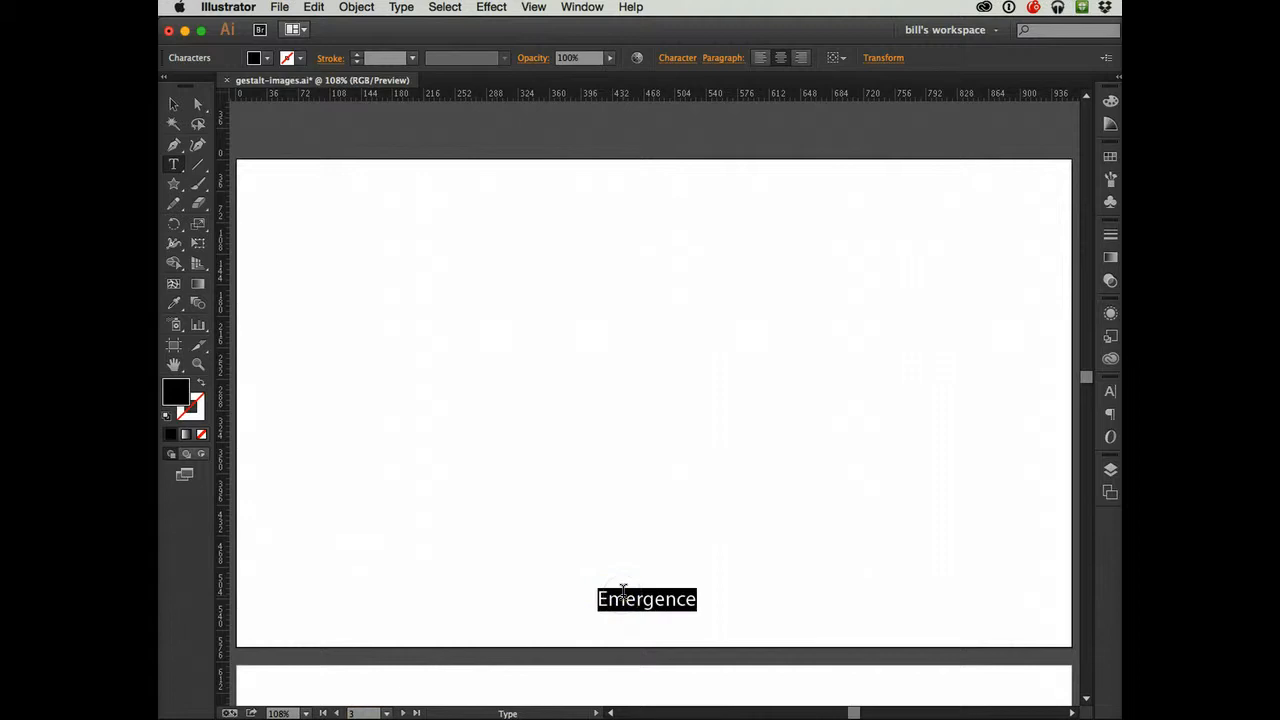
text(Reifi)
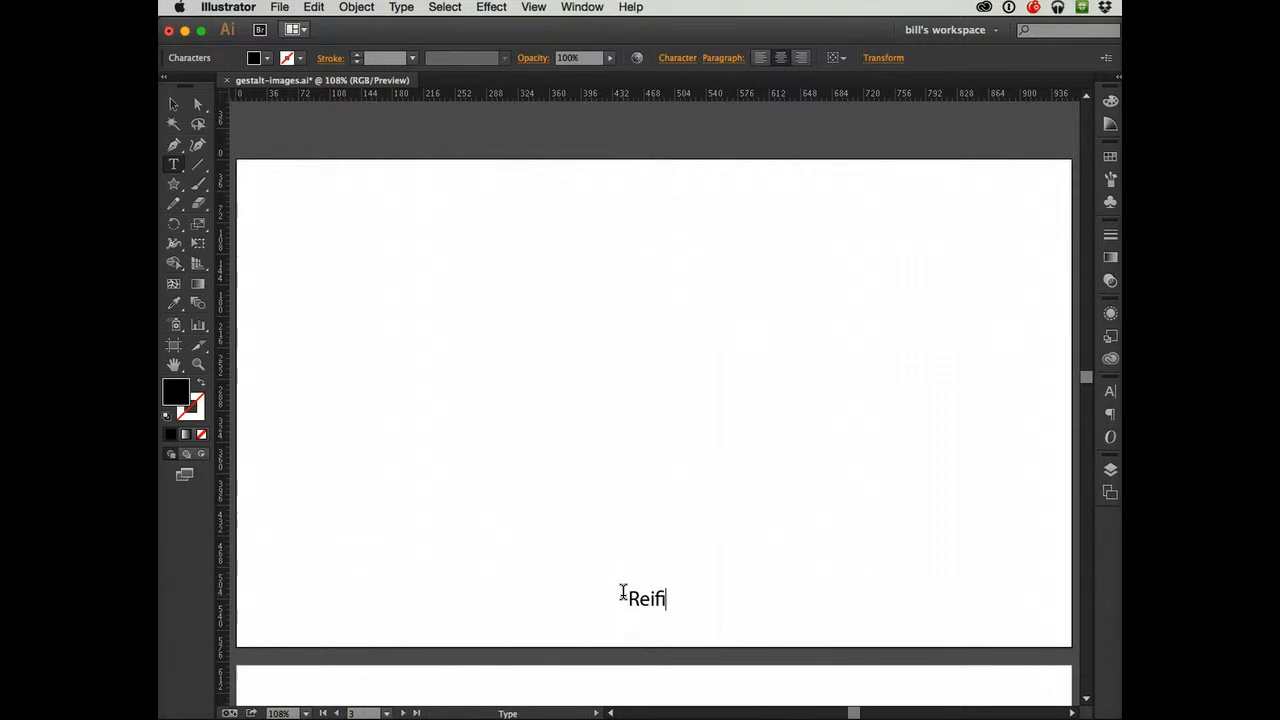
text(cation)
click(567, 598)
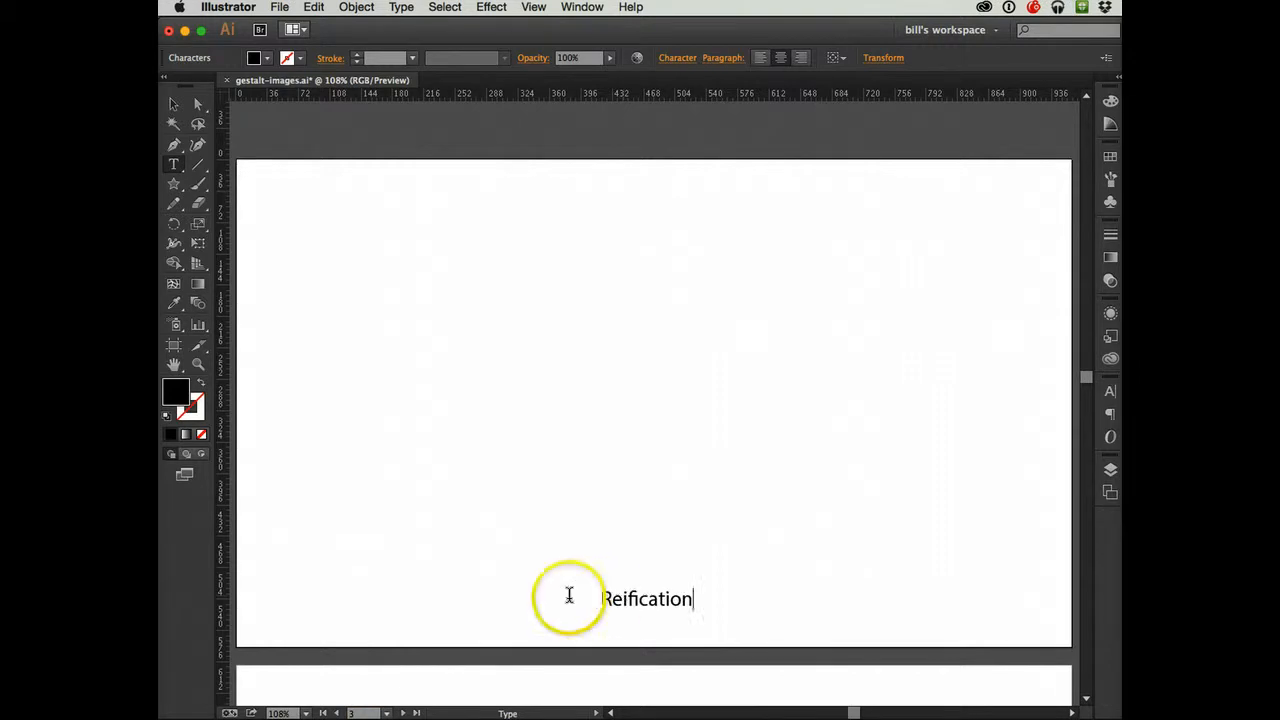
Step: Go to artboard 4 and replace its Emergence title with "Multi-Stability"
click(386, 714)
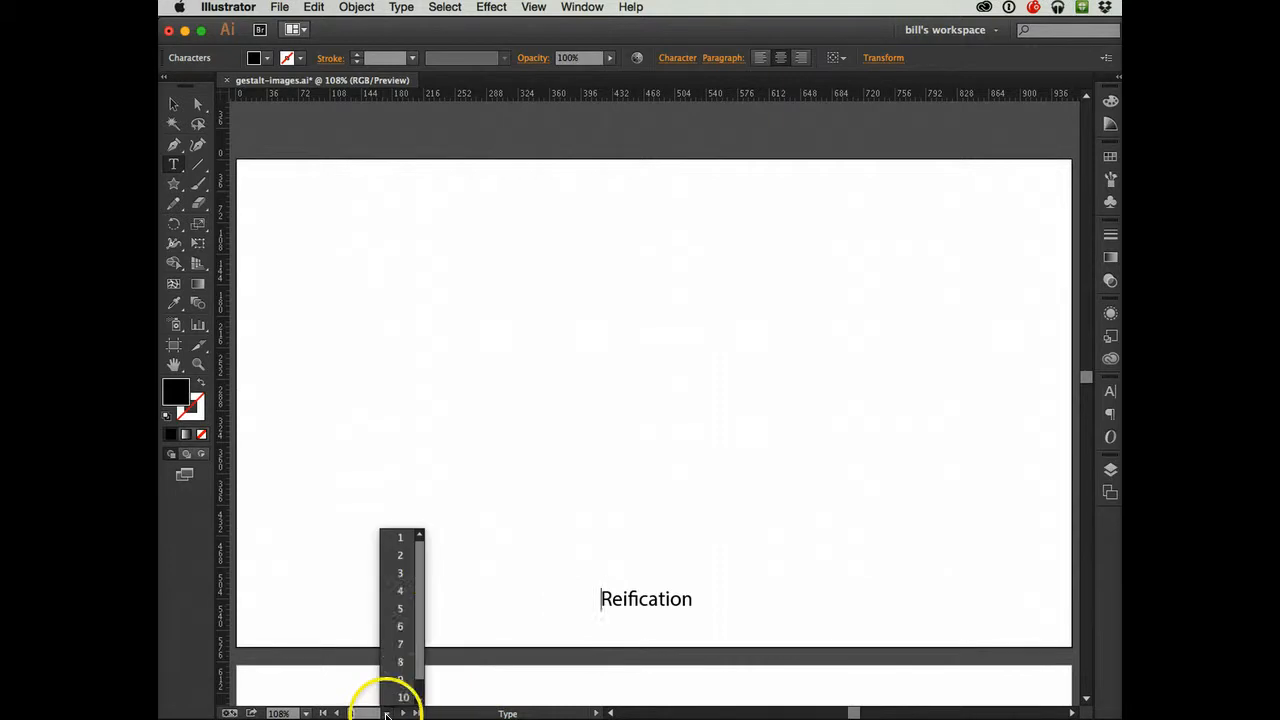
click(407, 589)
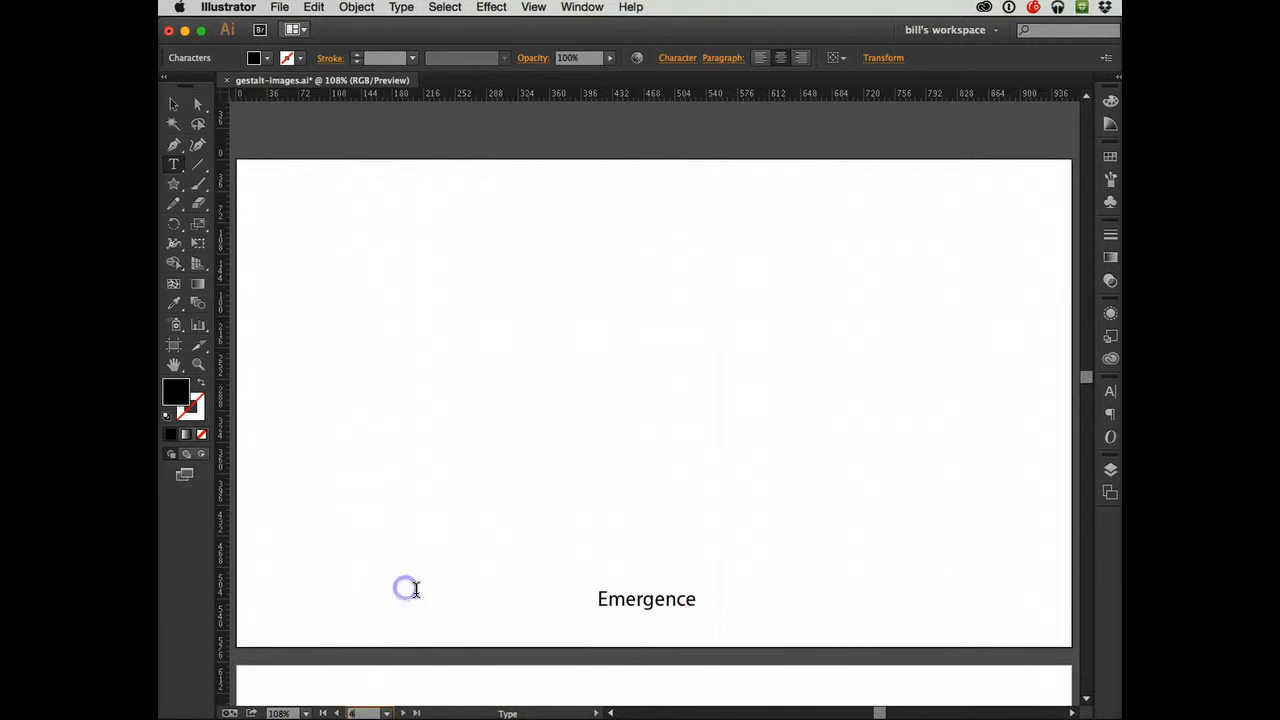
double_click(648, 597)
text(Multi)
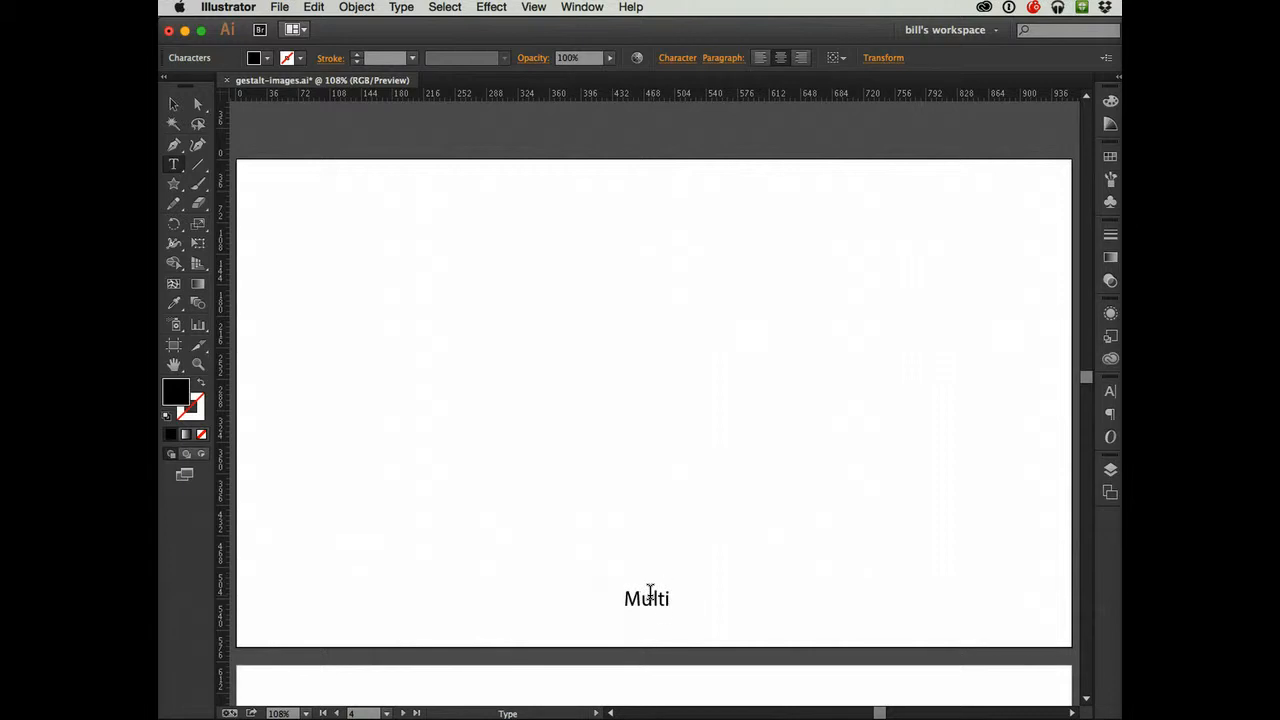
text(-Stability)
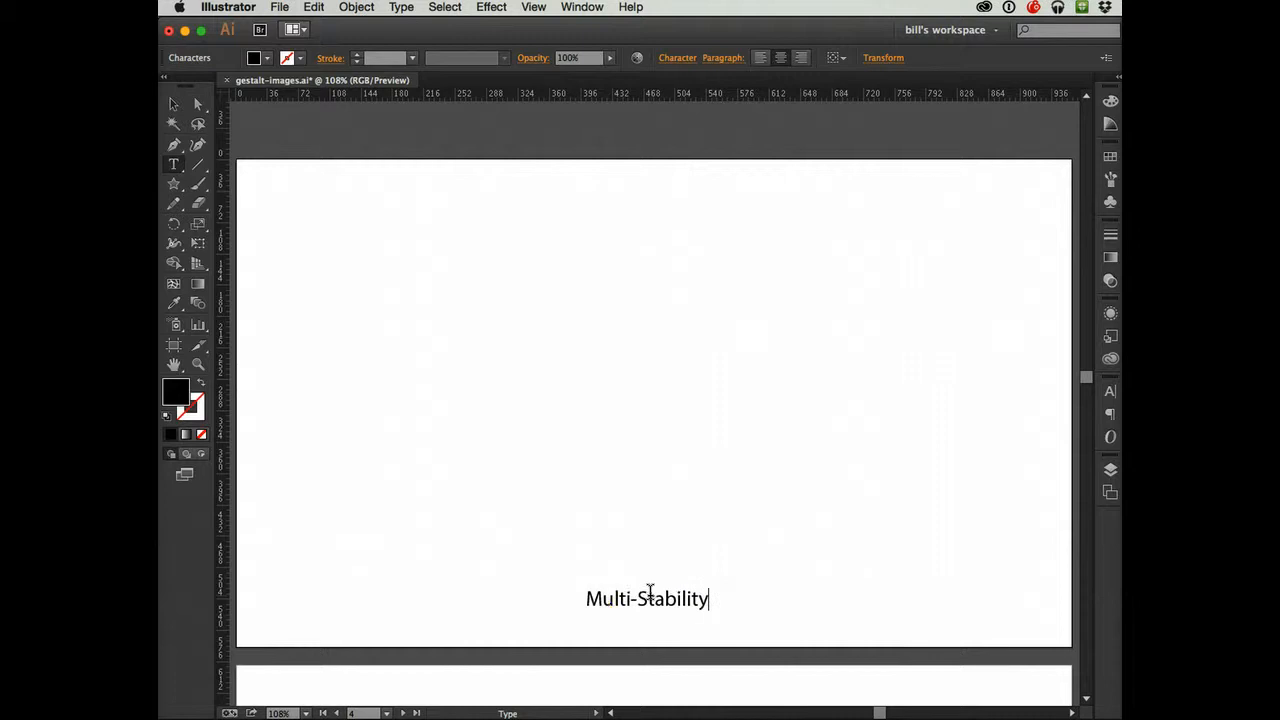
Step: Go to artboard 5 and select the text of its Emergence title
click(391, 712)
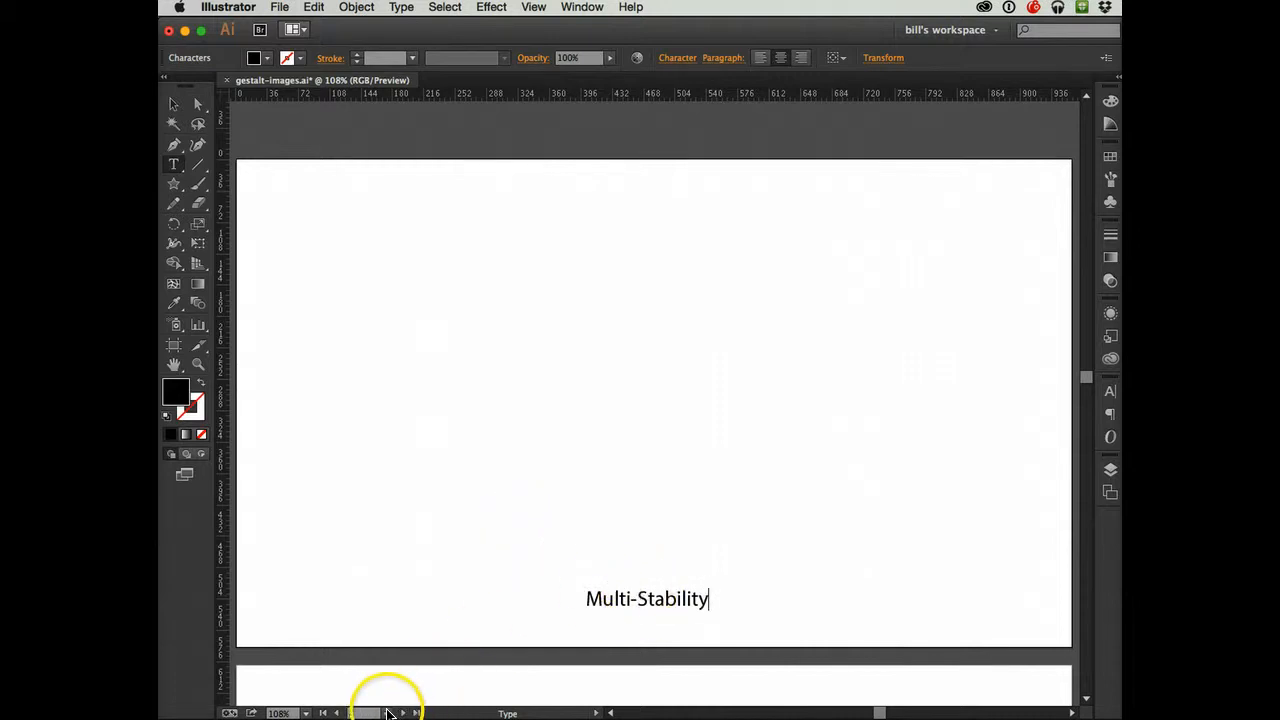
click(389, 712)
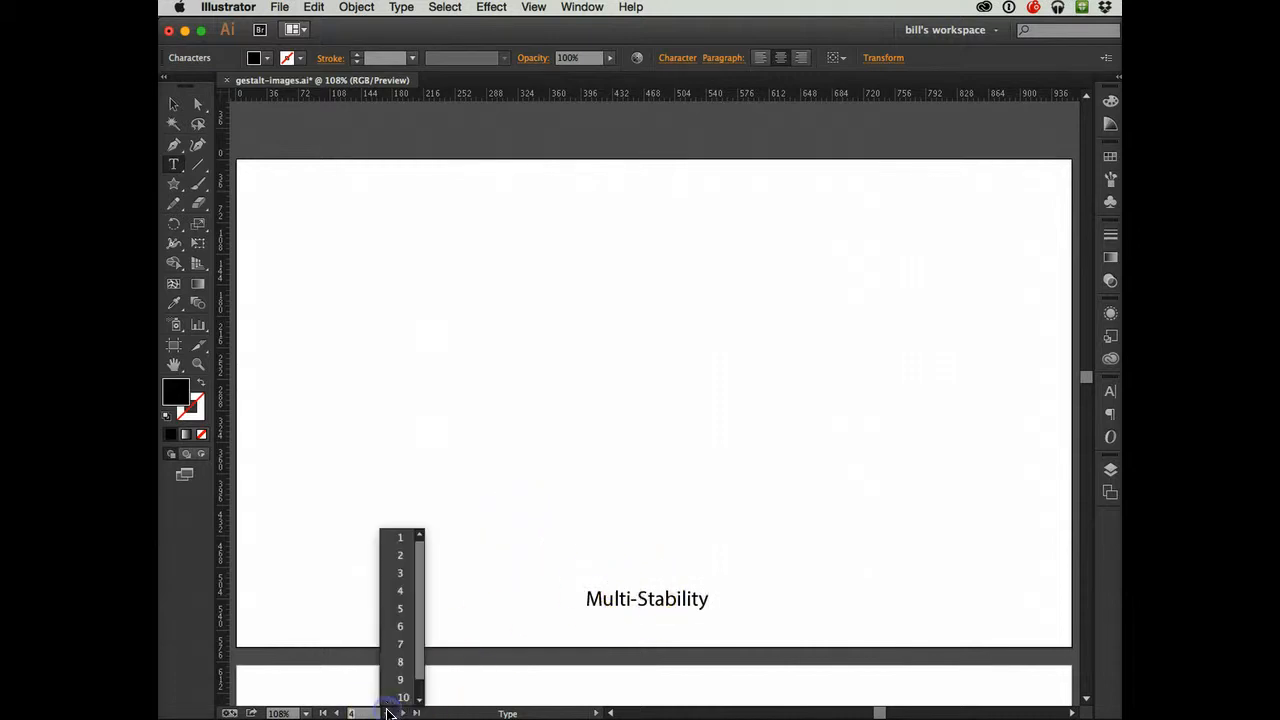
click(397, 608)
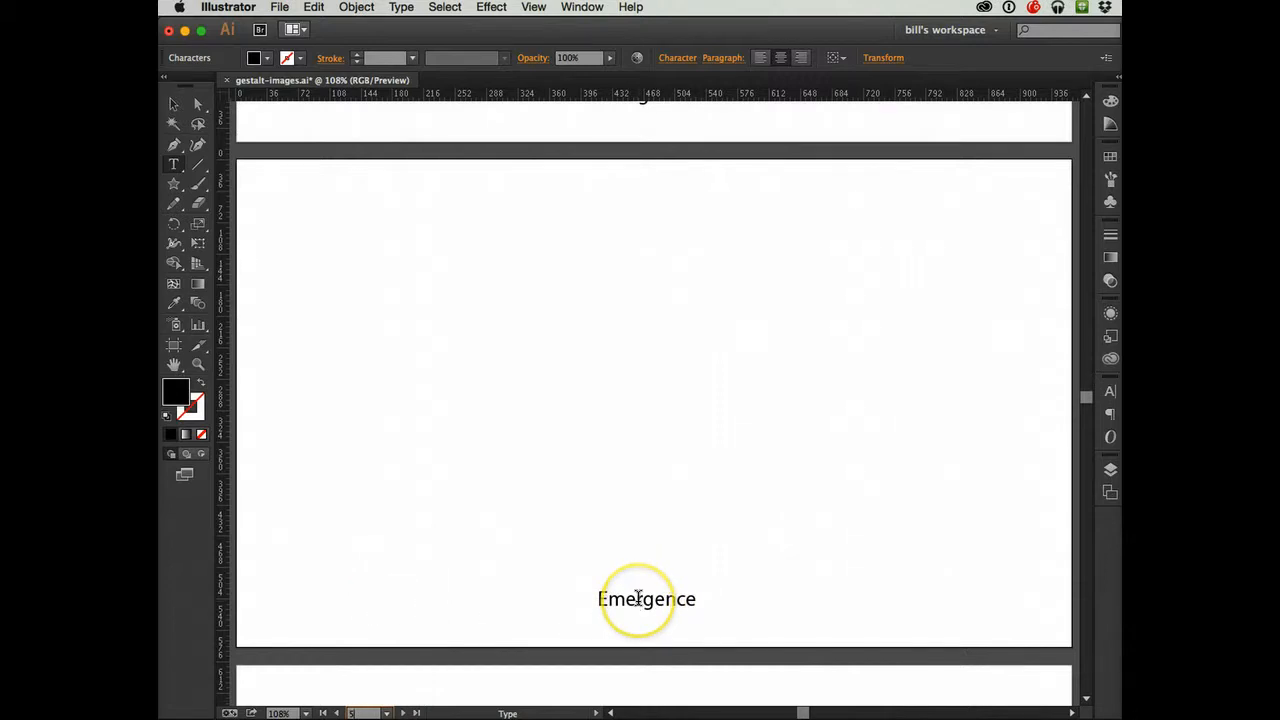
double_click(638, 599)
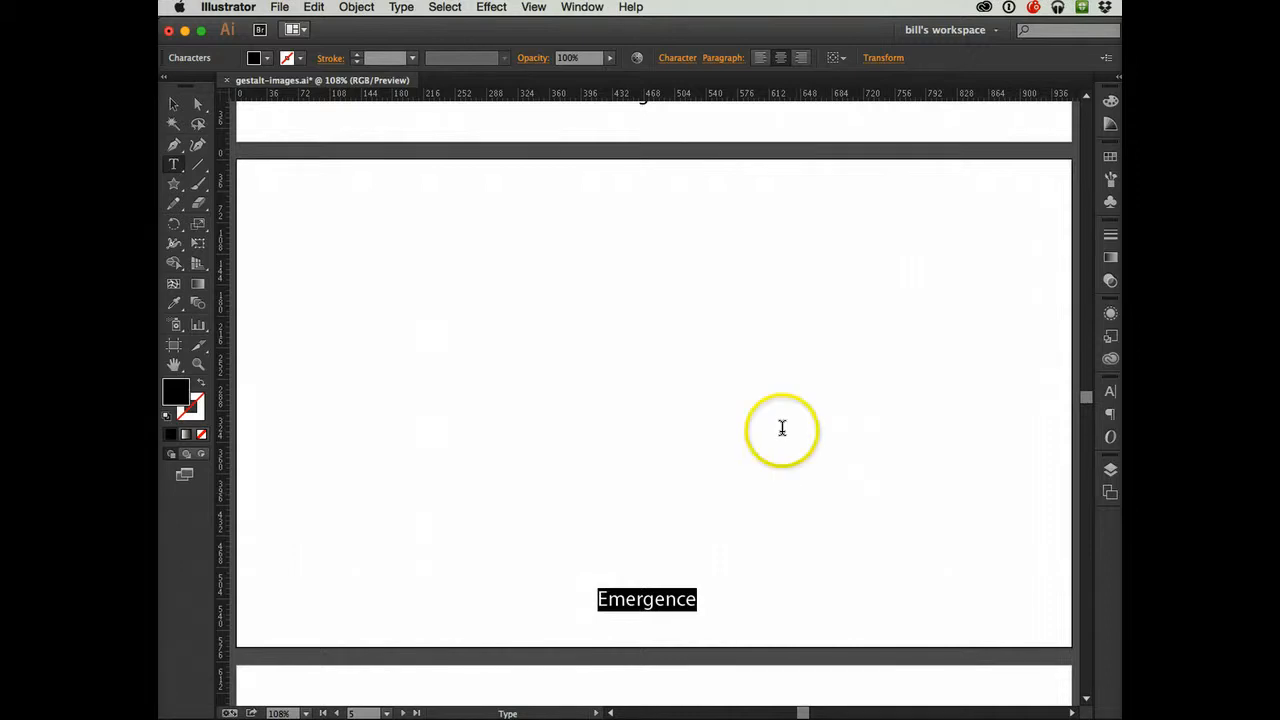
scroll(702, 425, left, 1)
scroll(702, 425, up, 1)
scroll(702, 425, left, 1)
scroll(702, 425, down, 1)
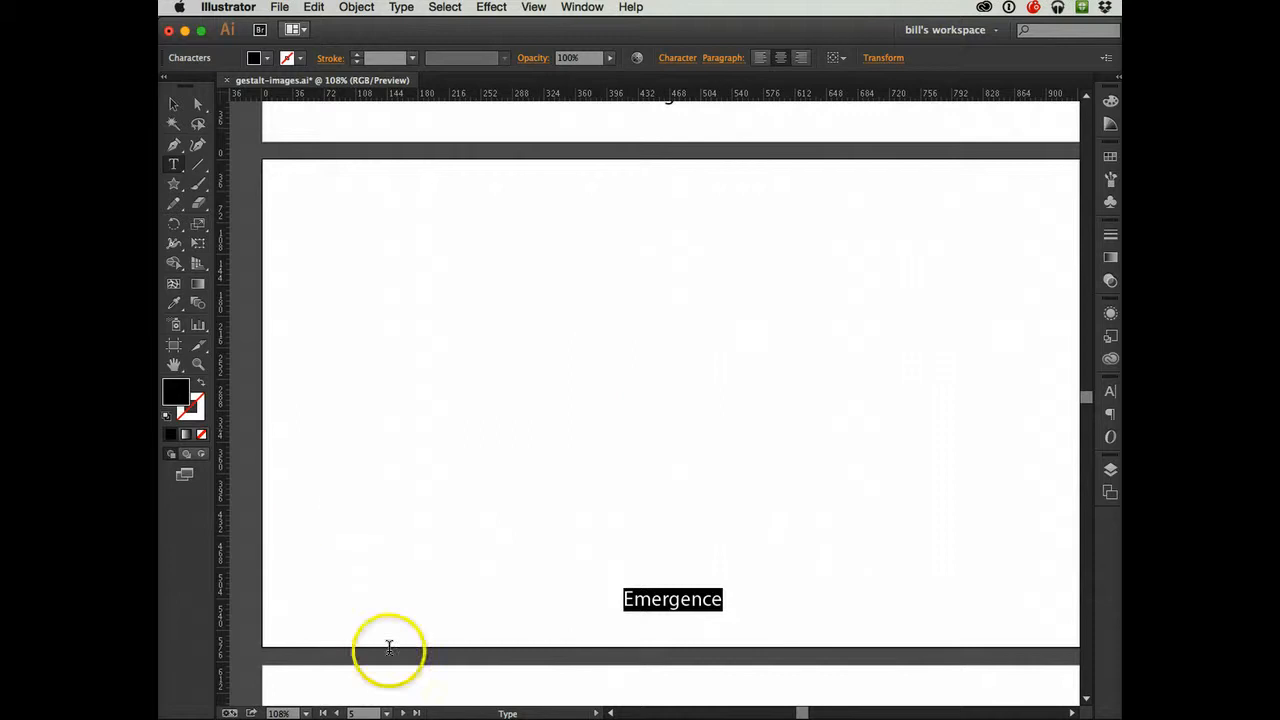
Step: Return to artboard 2 and draw a black-filled circle above the Emergence title, centred at about X 472 px, Y 274 px
click(386, 714)
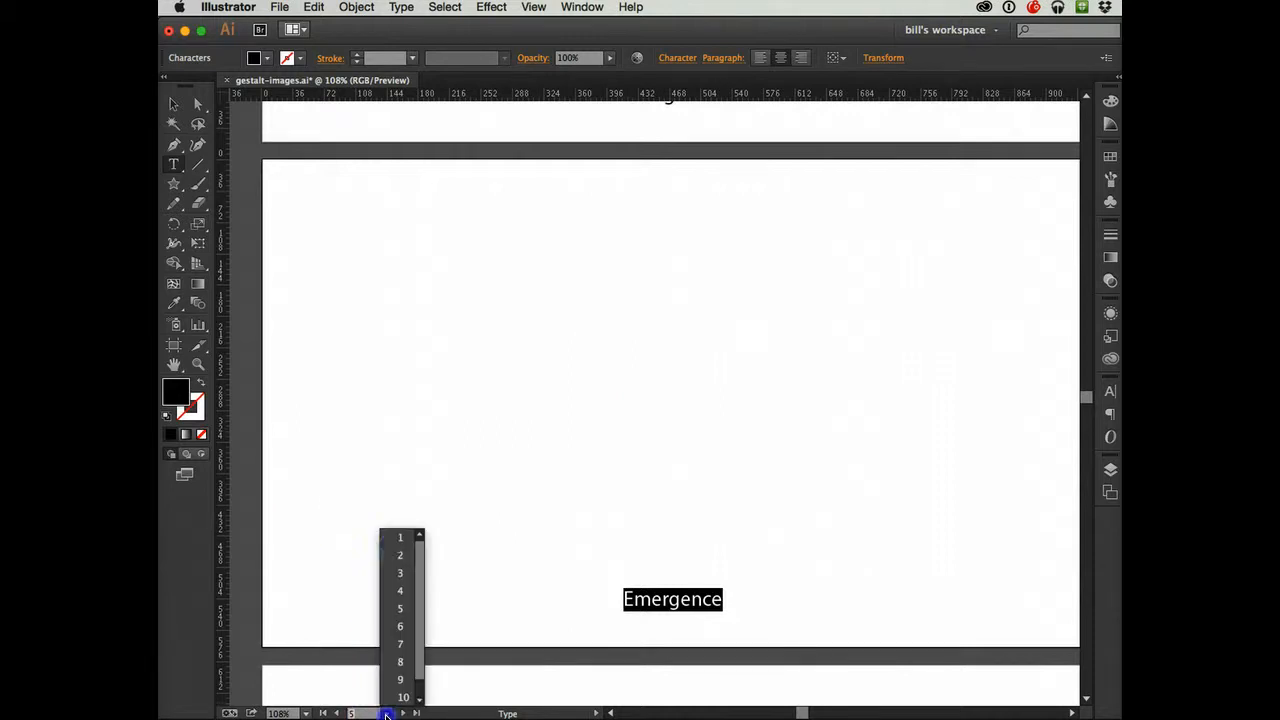
click(392, 555)
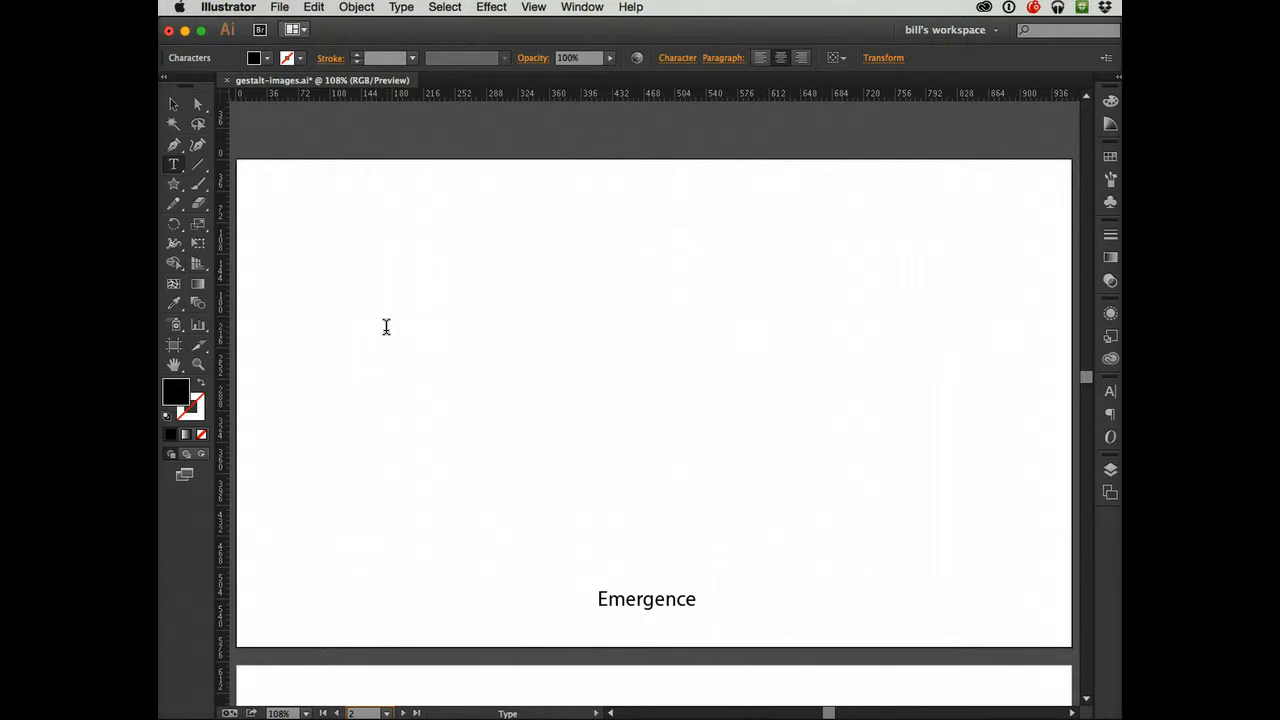
key(v)
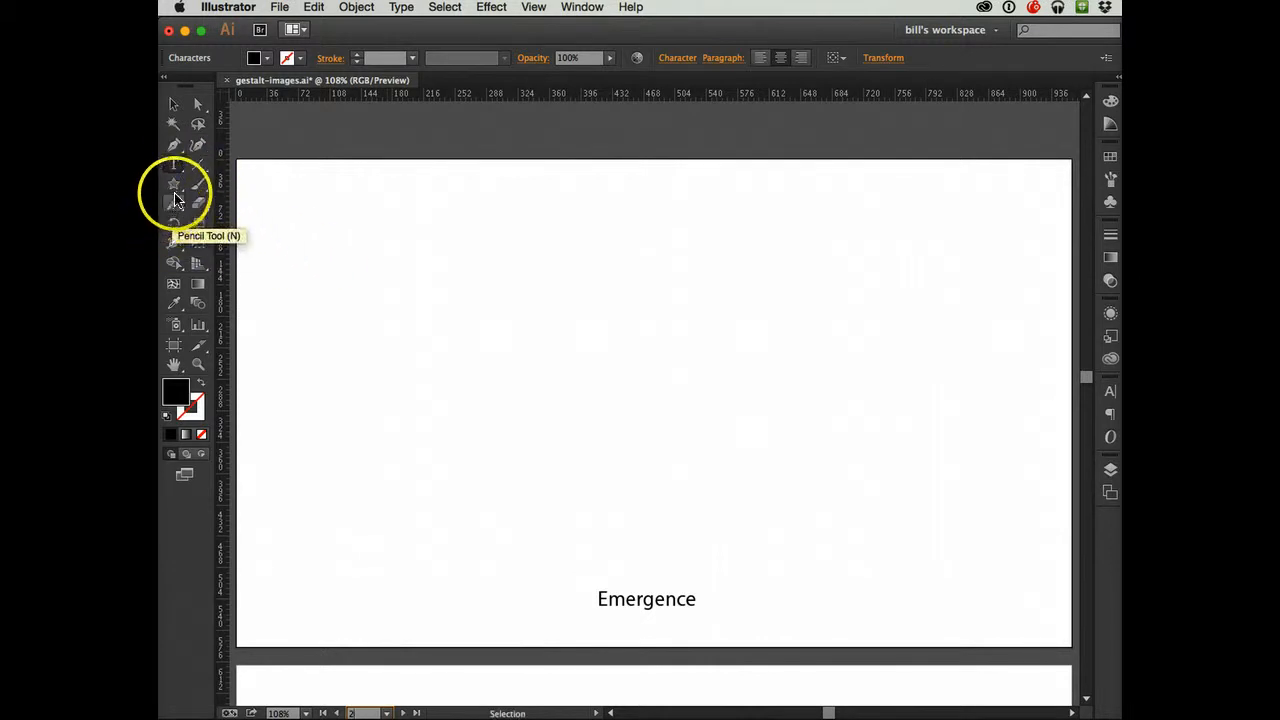
click(177, 195)
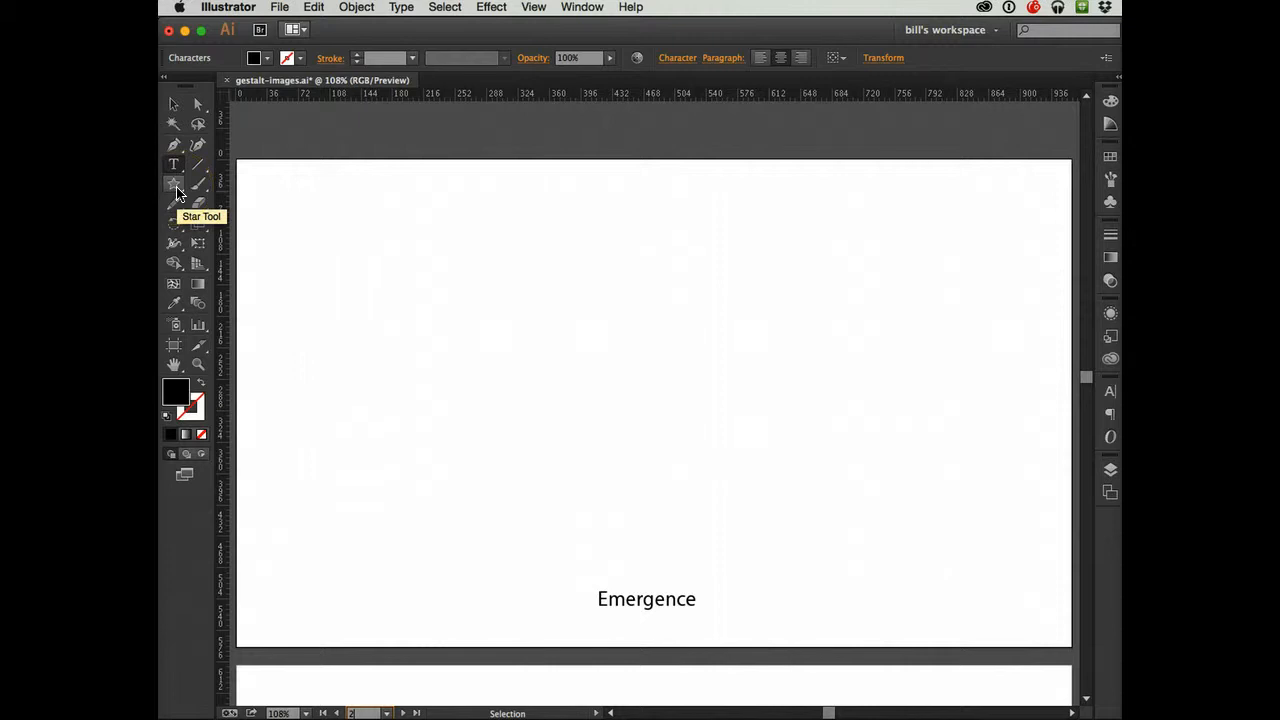
drag(177, 193, 230, 228)
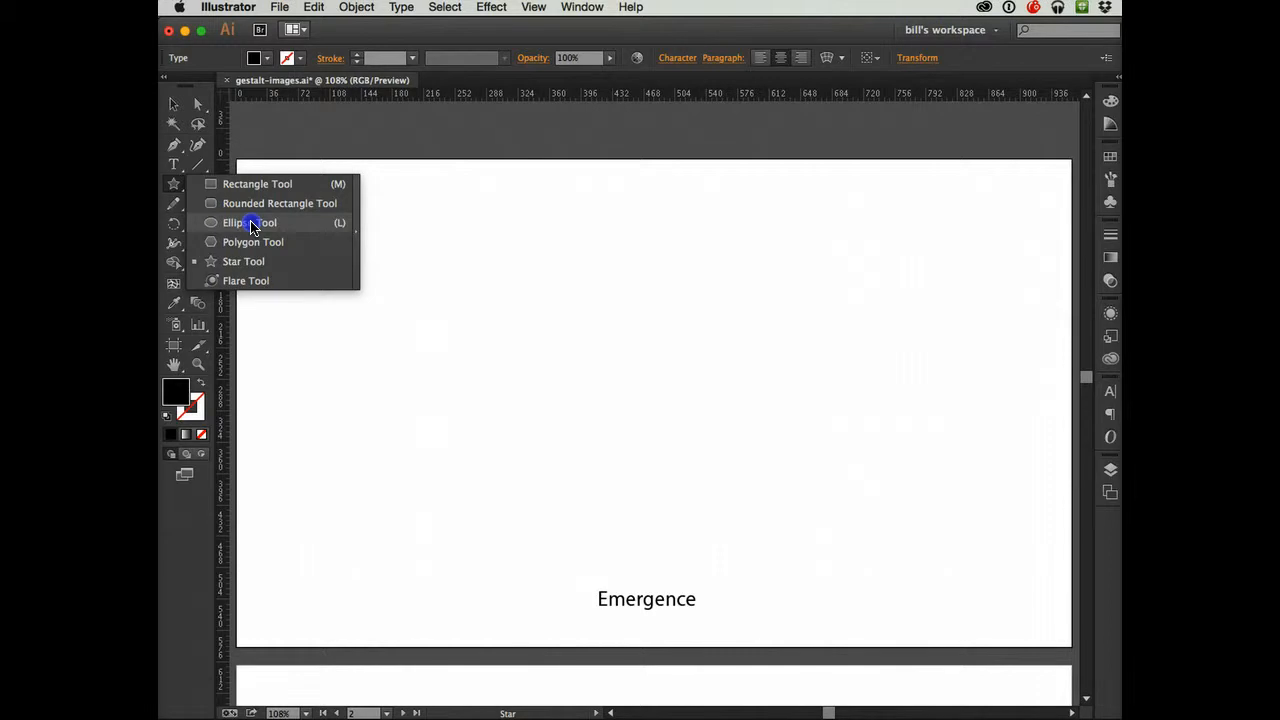
drag(250, 225, 251, 223)
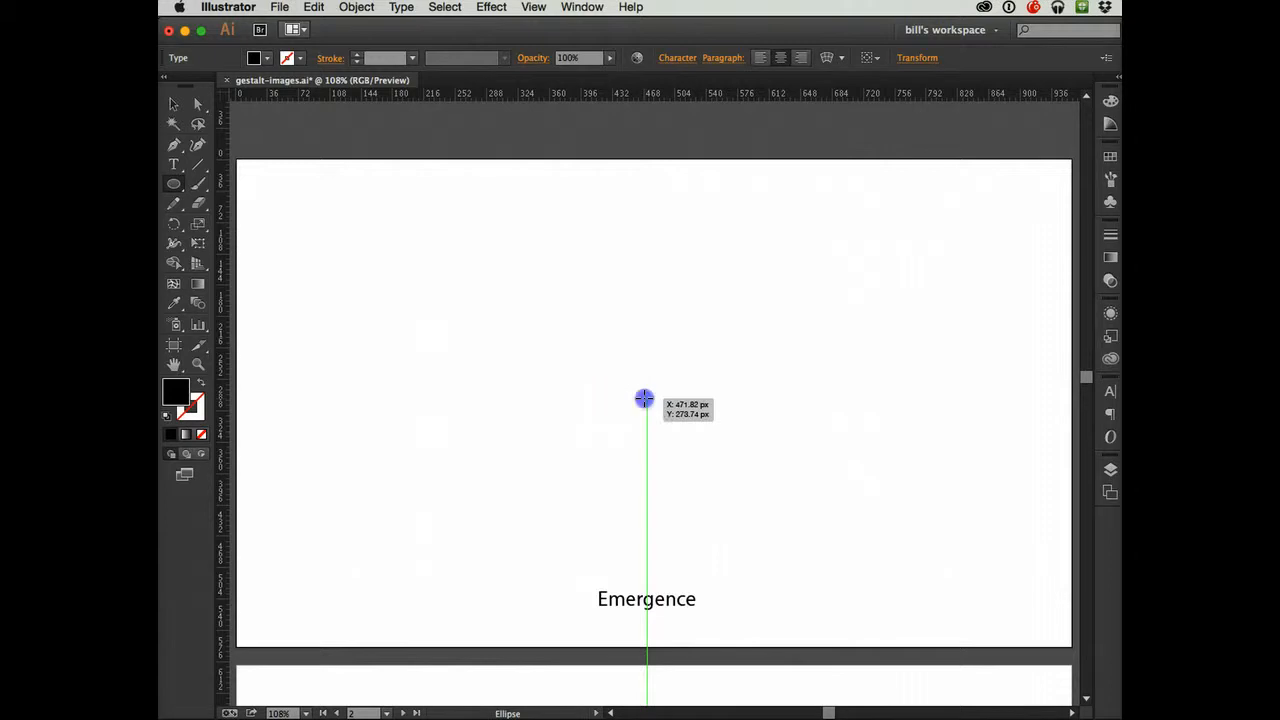
drag(644, 399, 710, 494)
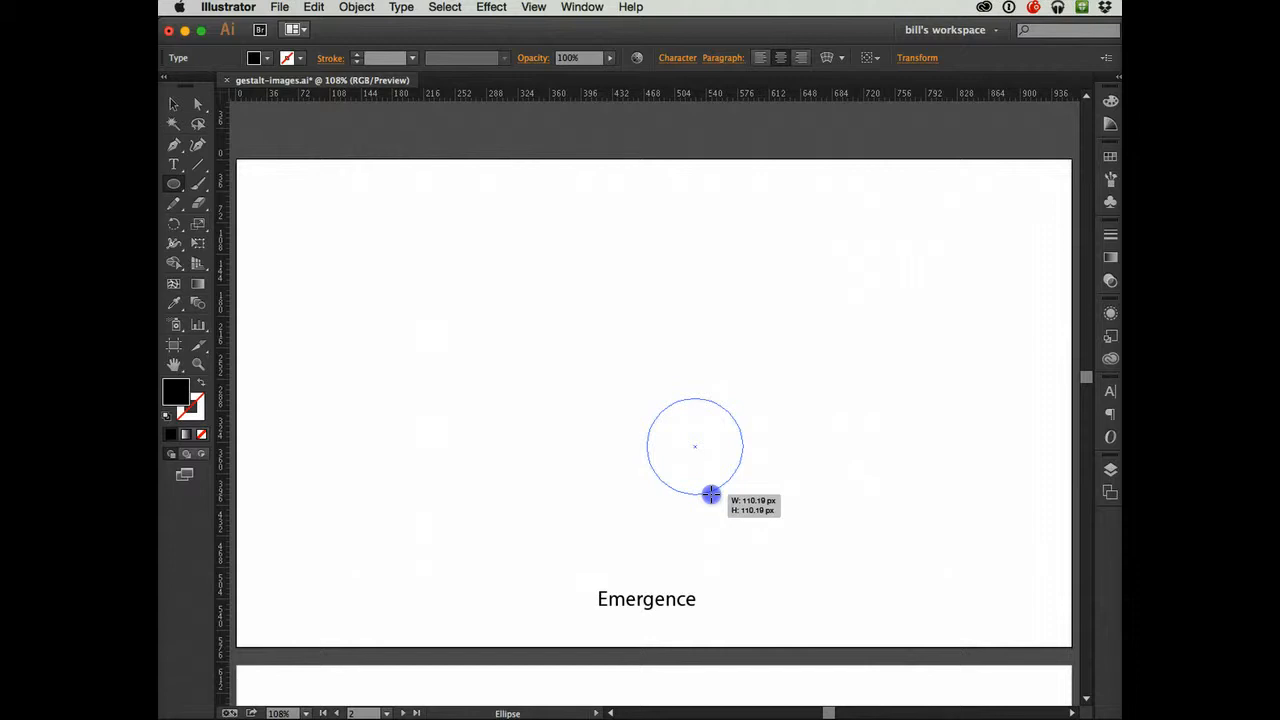
drag(710, 494, 677, 456)
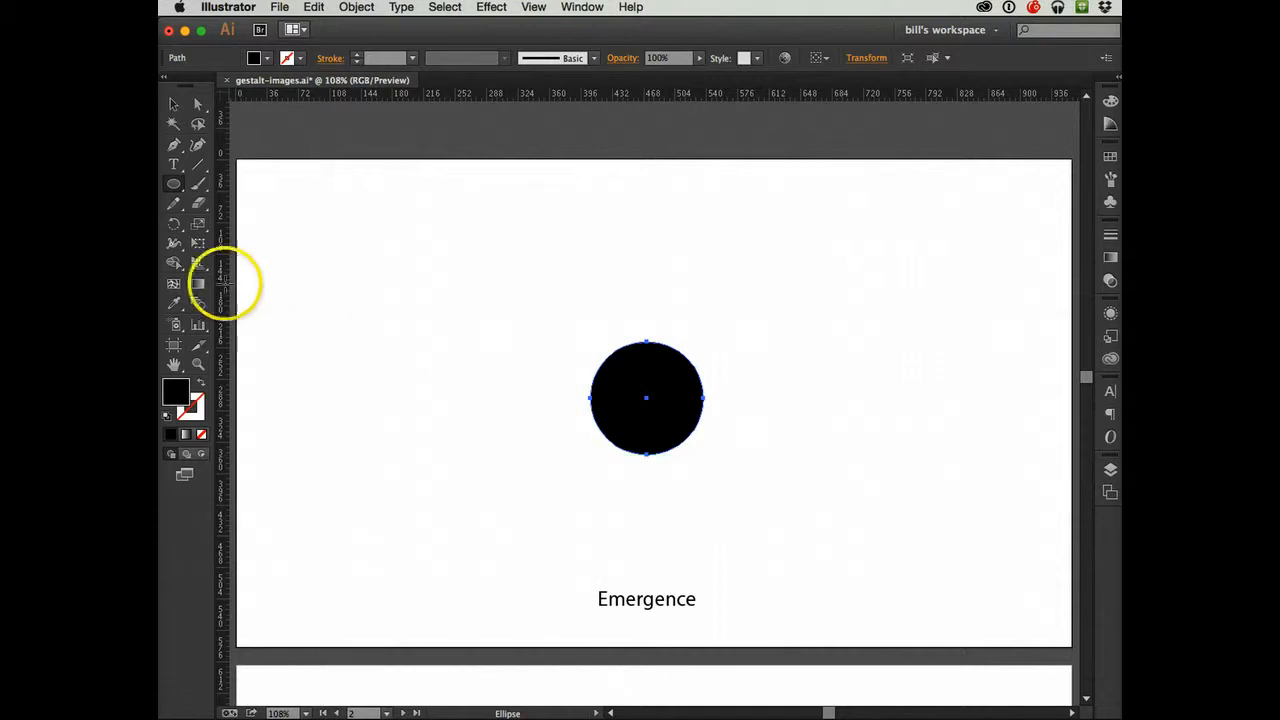
key(v)
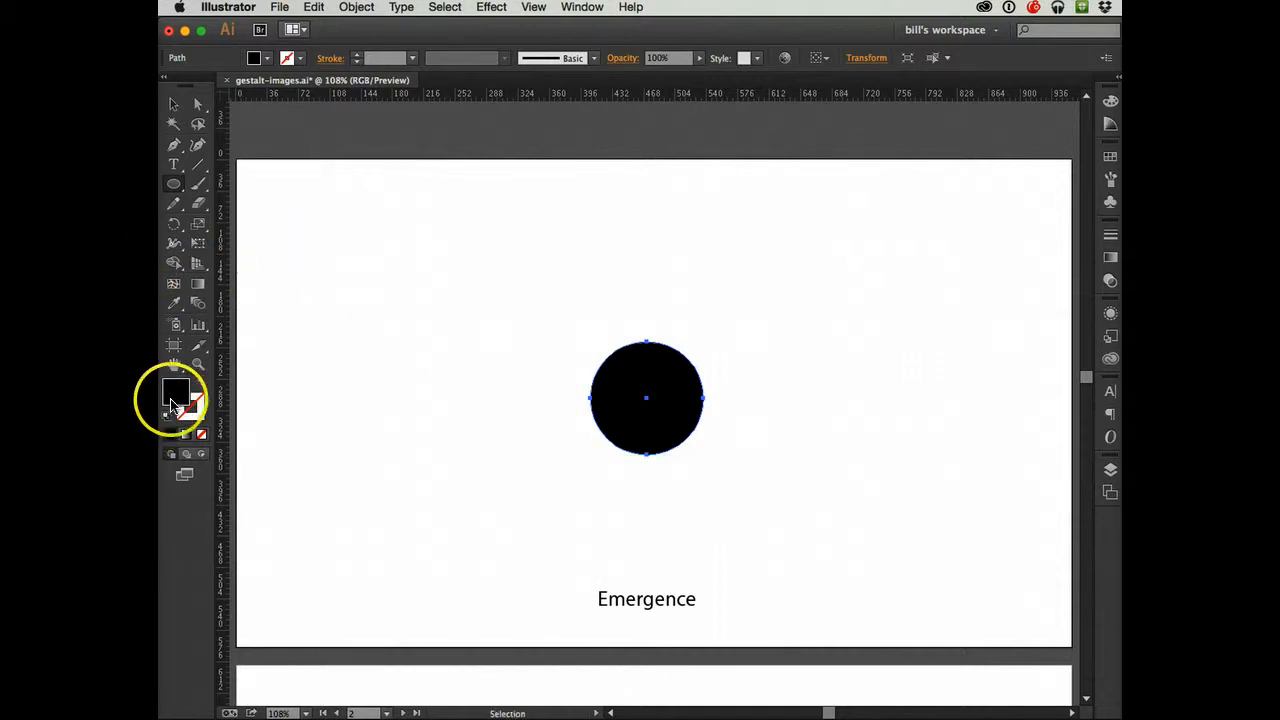
Step: Replace the black circle with an unfilled circle about 250 px across with a 1 pt black stroke, above the Emergence title
key(Delete)
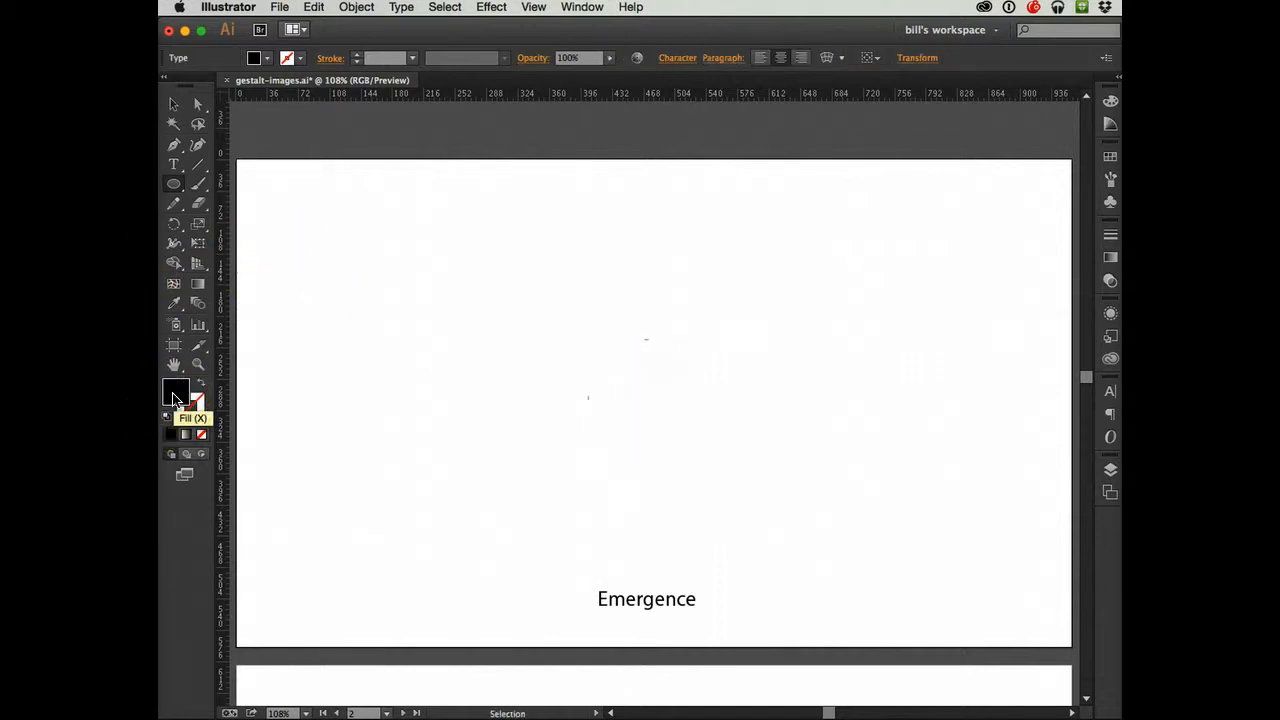
click(200, 385)
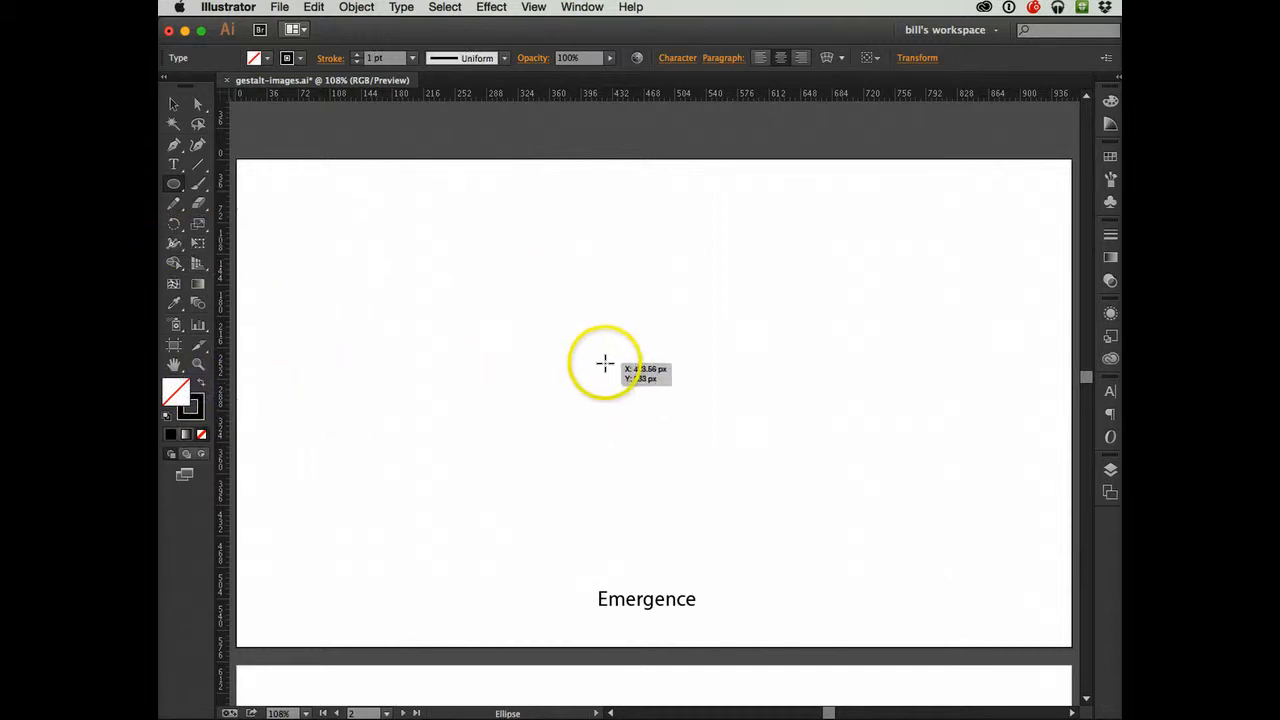
drag(641, 391, 531, 341)
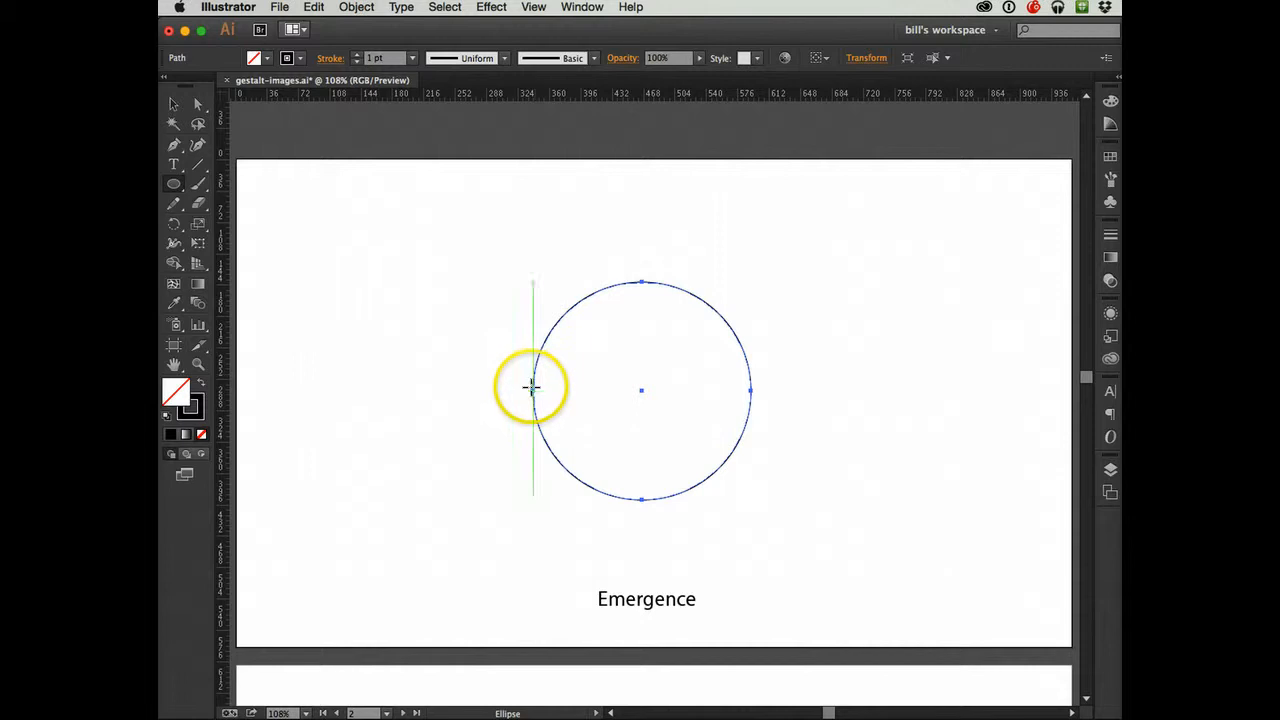
Step: Stretch the circle upward into a tall ellipse and rotate it 90 degrees so it lies horizontally
click(175, 105)
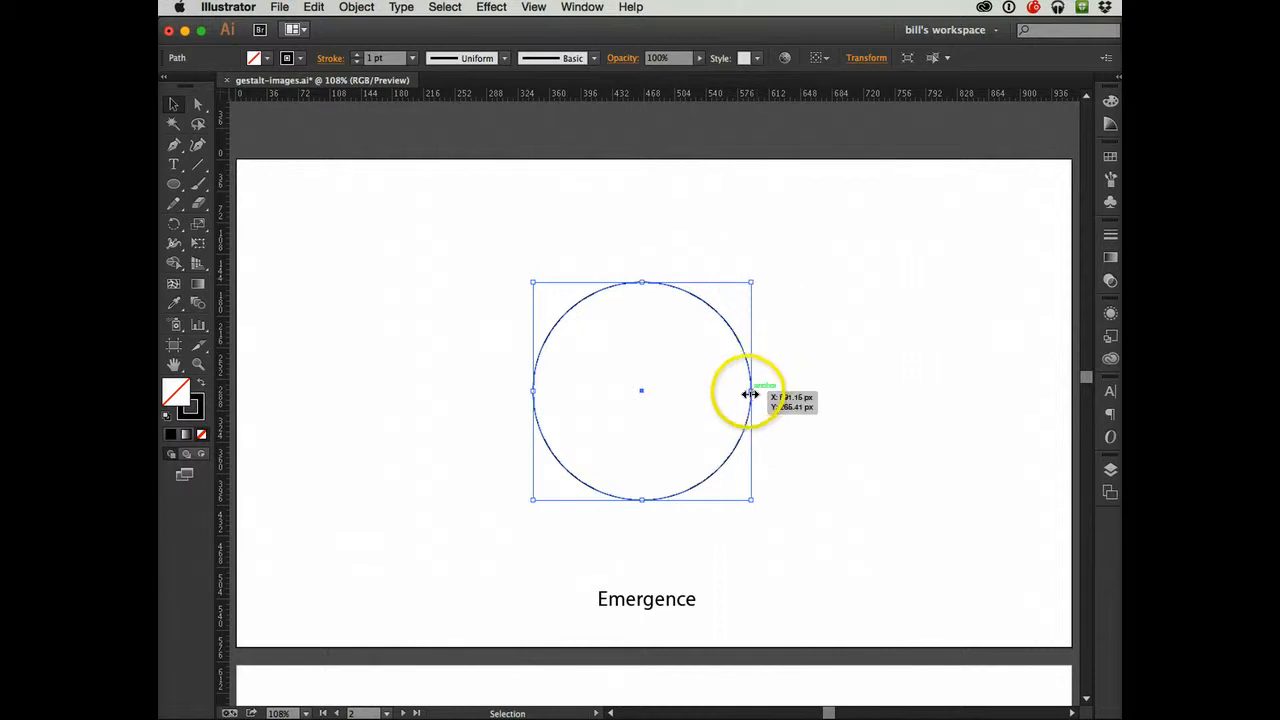
drag(642, 282, 640, 212)
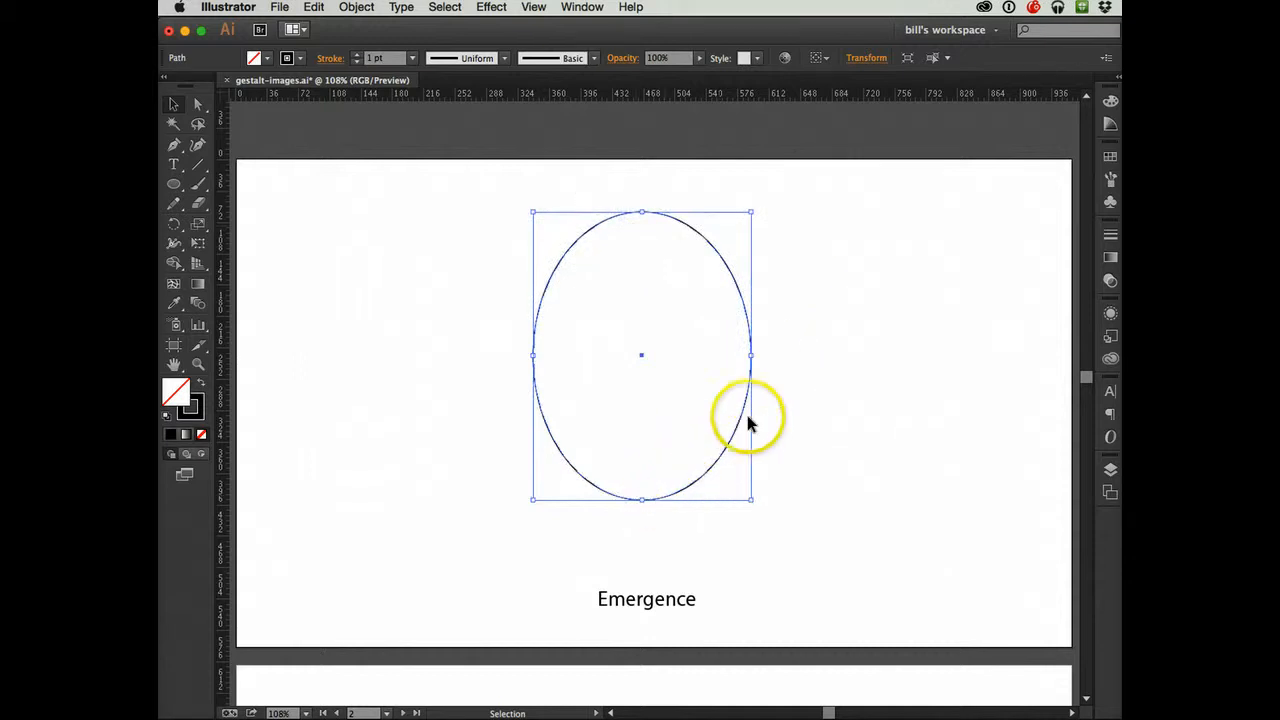
click(800, 350)
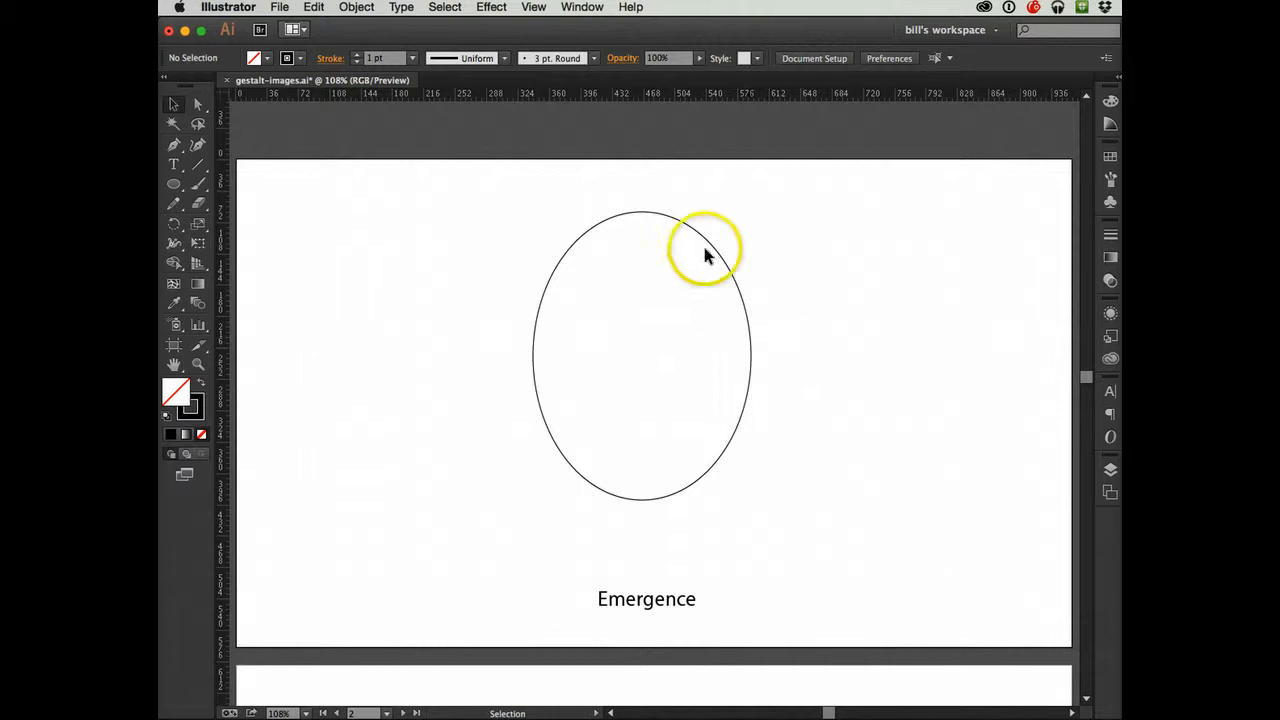
click(747, 349)
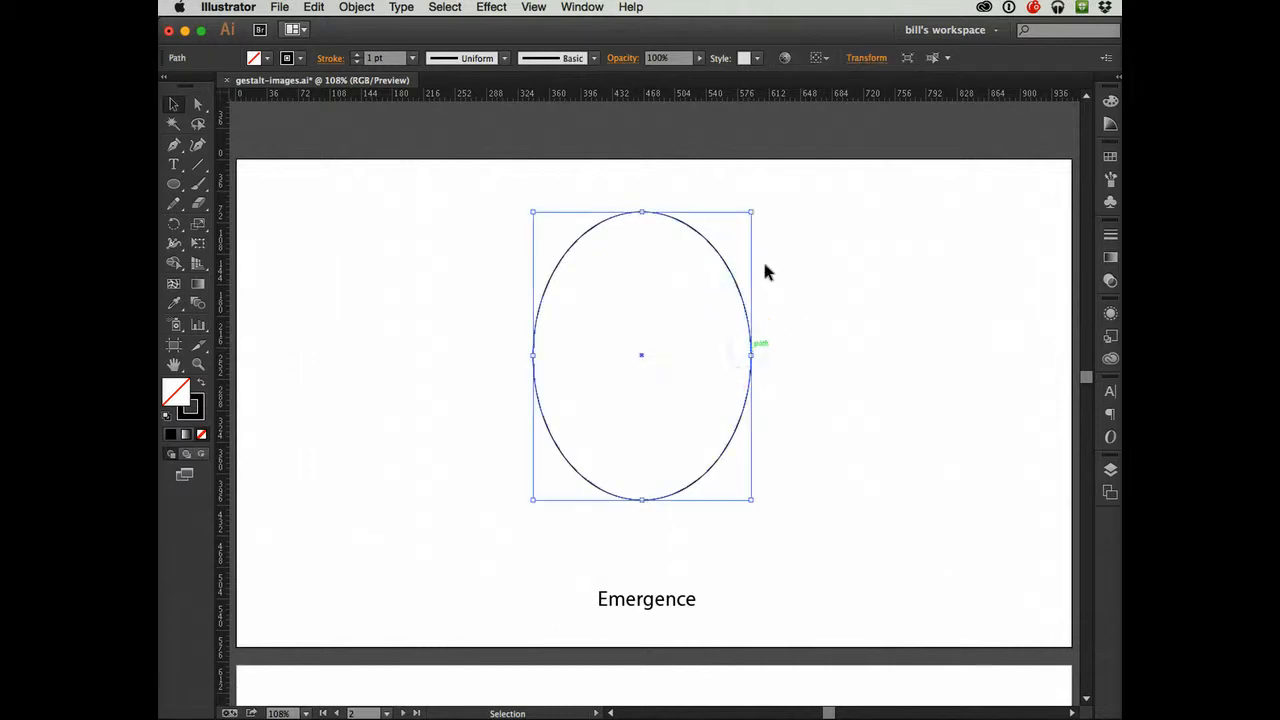
drag(751, 203, 857, 505)
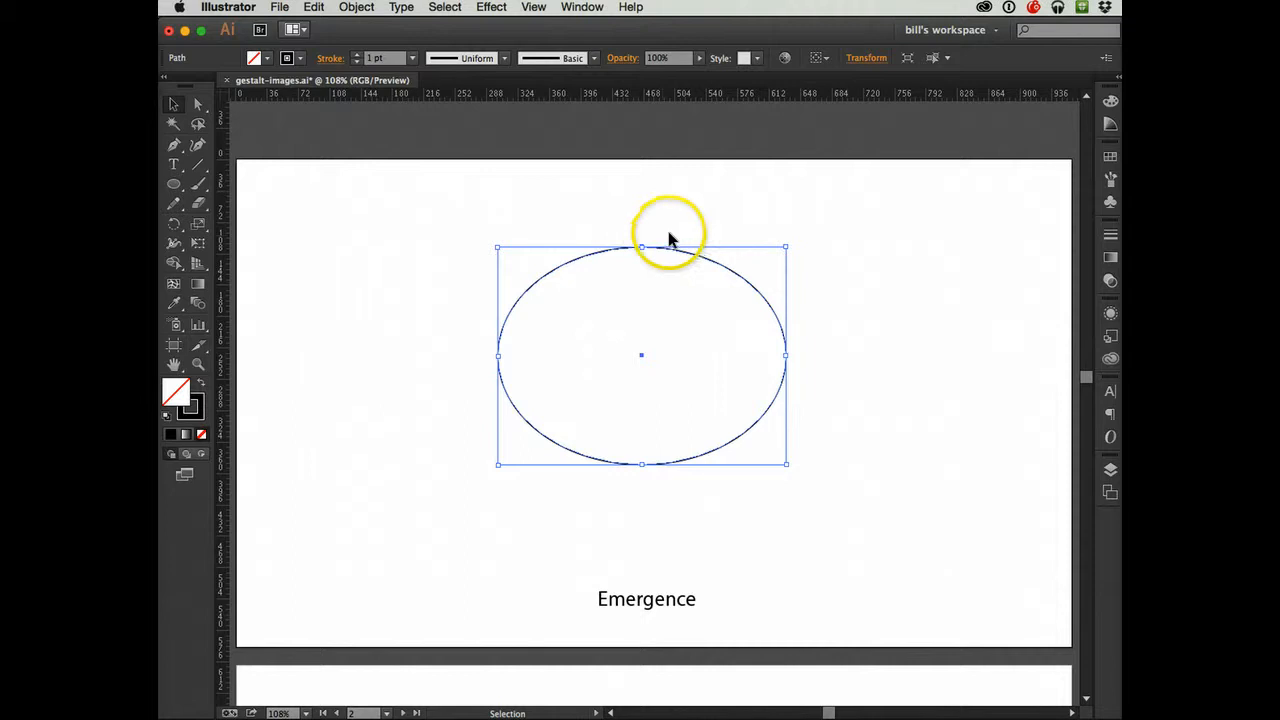
Step: Use Direct Selection to pull the ellipse's right anchor point outward to about X 679 px
click(199, 106)
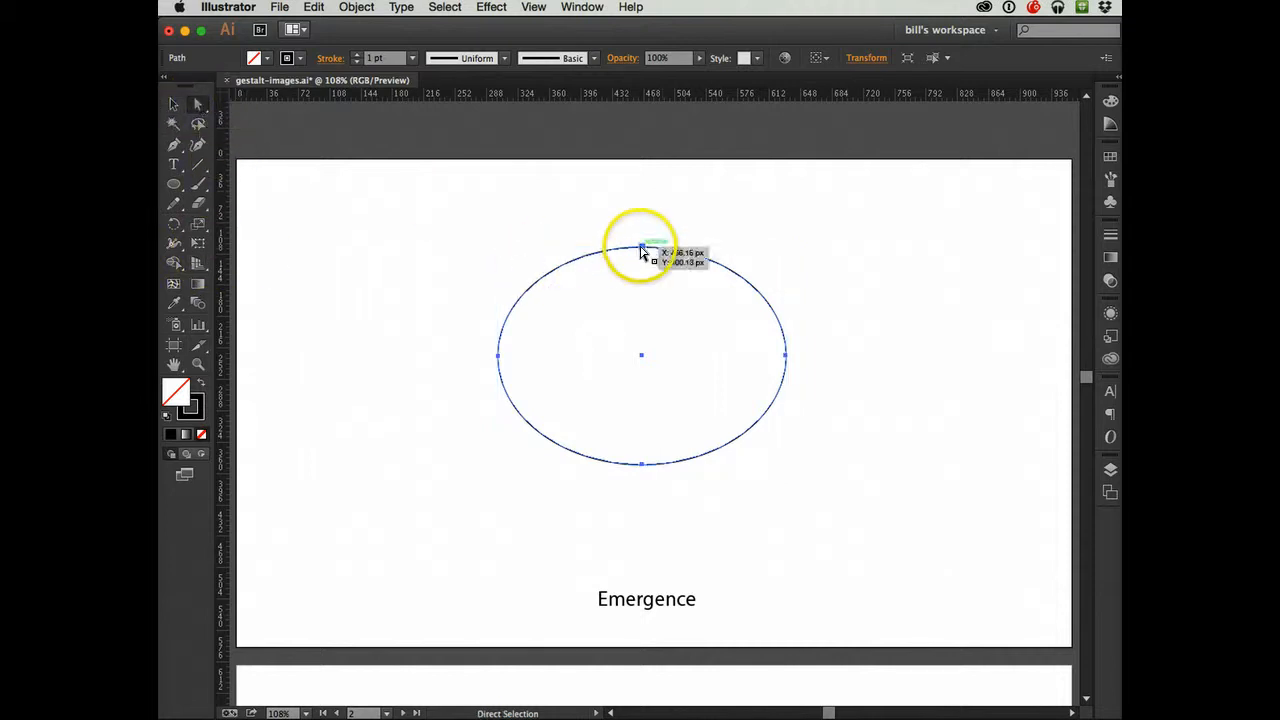
click(906, 344)
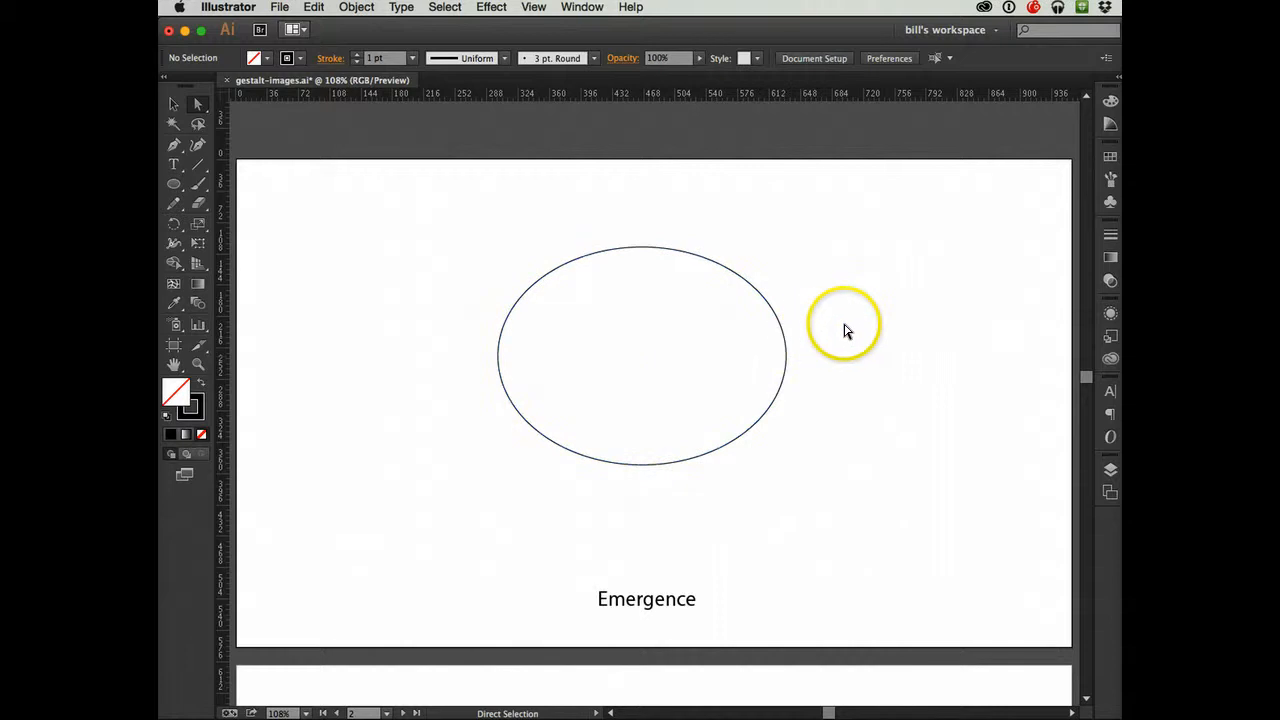
click(729, 268)
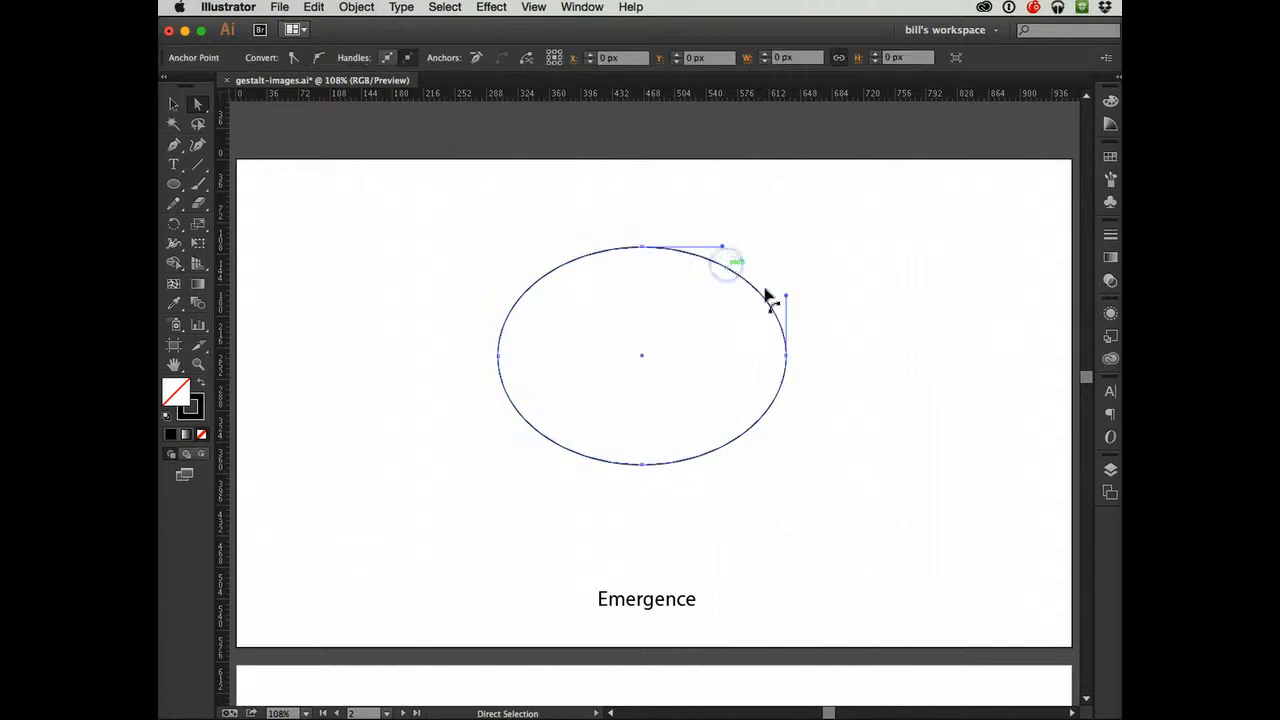
click(883, 329)
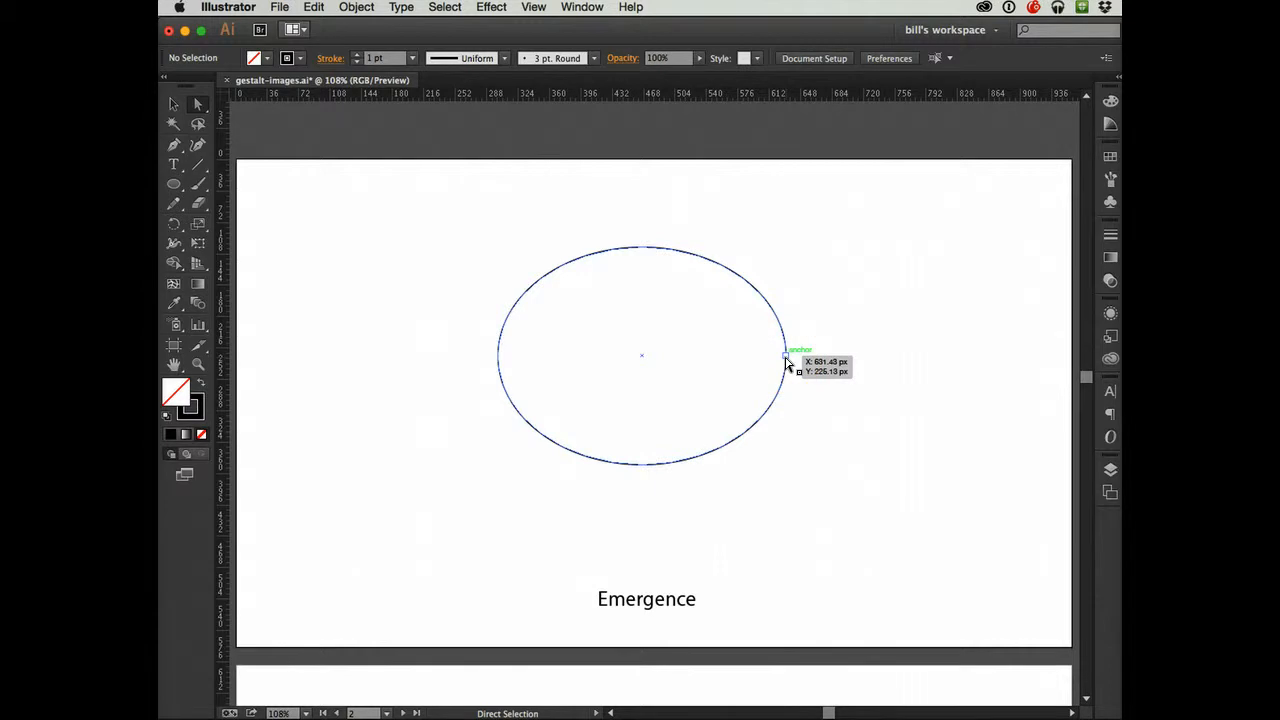
click(786, 358)
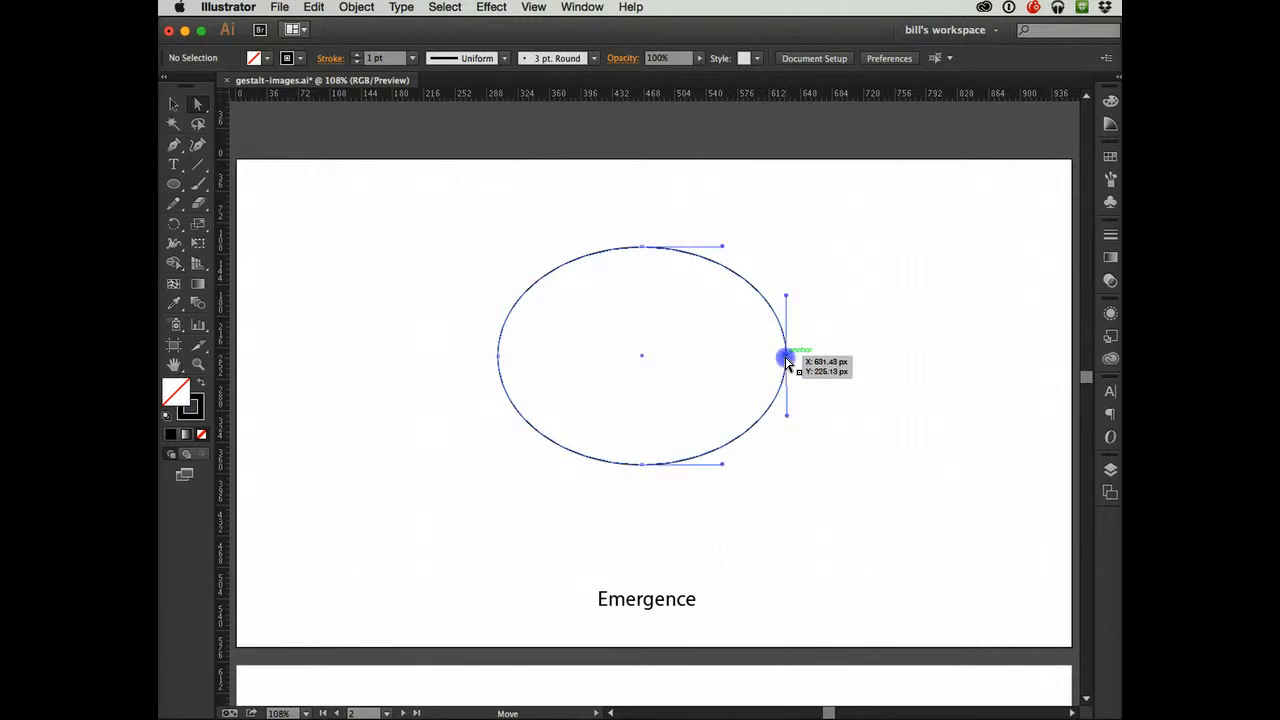
drag(788, 362, 829, 358)
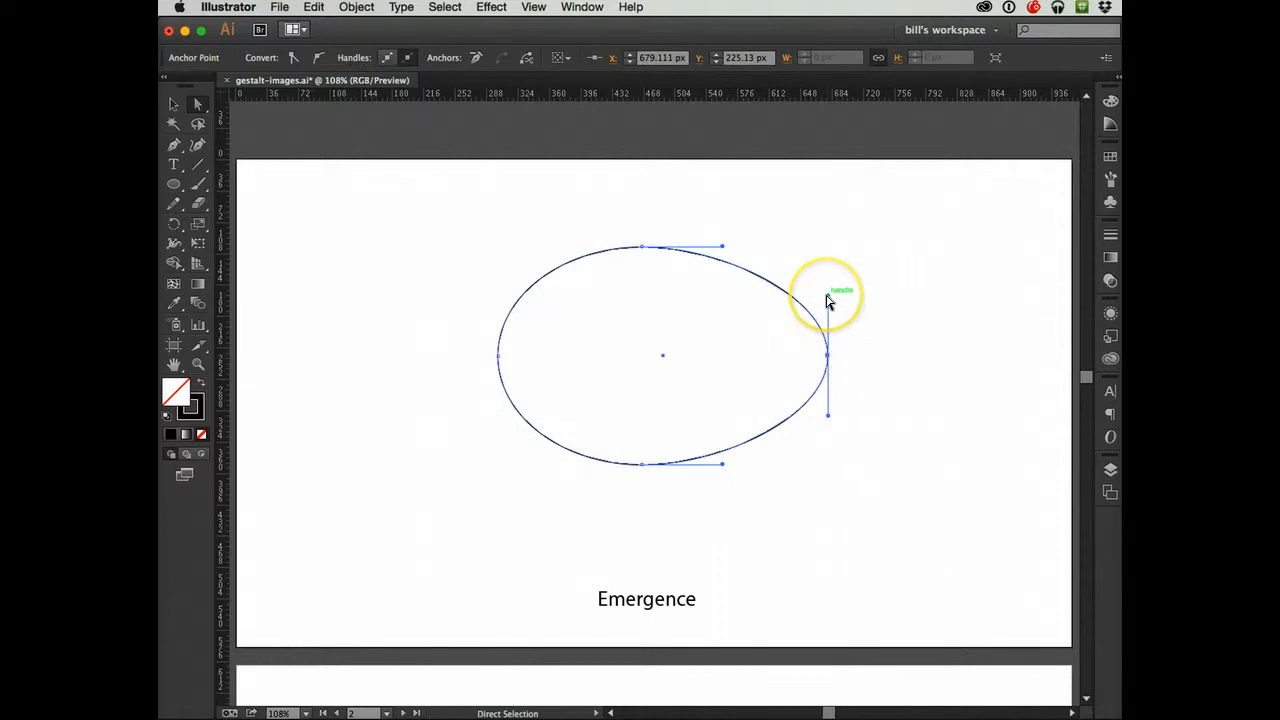
Step: Try reshaping the curves beside the right anchor point by adjusting its handles both as a linked pair and independently
drag(827, 300, 796, 258)
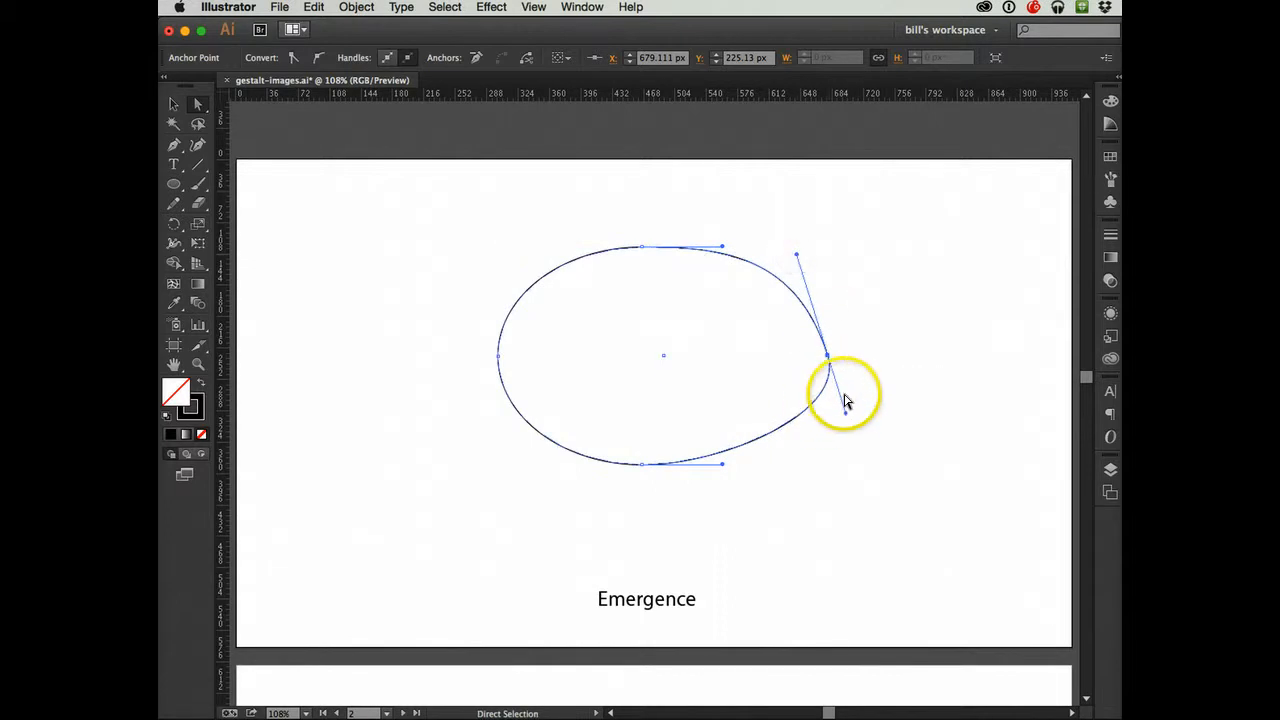
drag(845, 412, 835, 455)
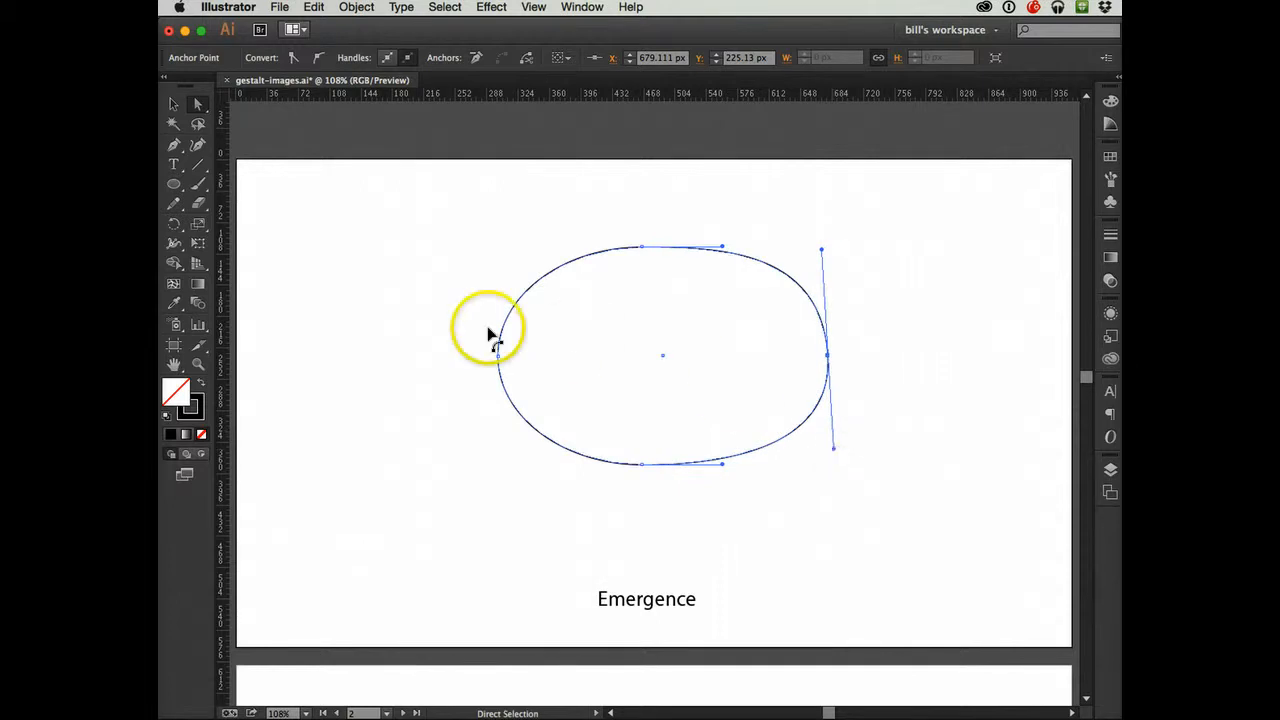
click(176, 149)
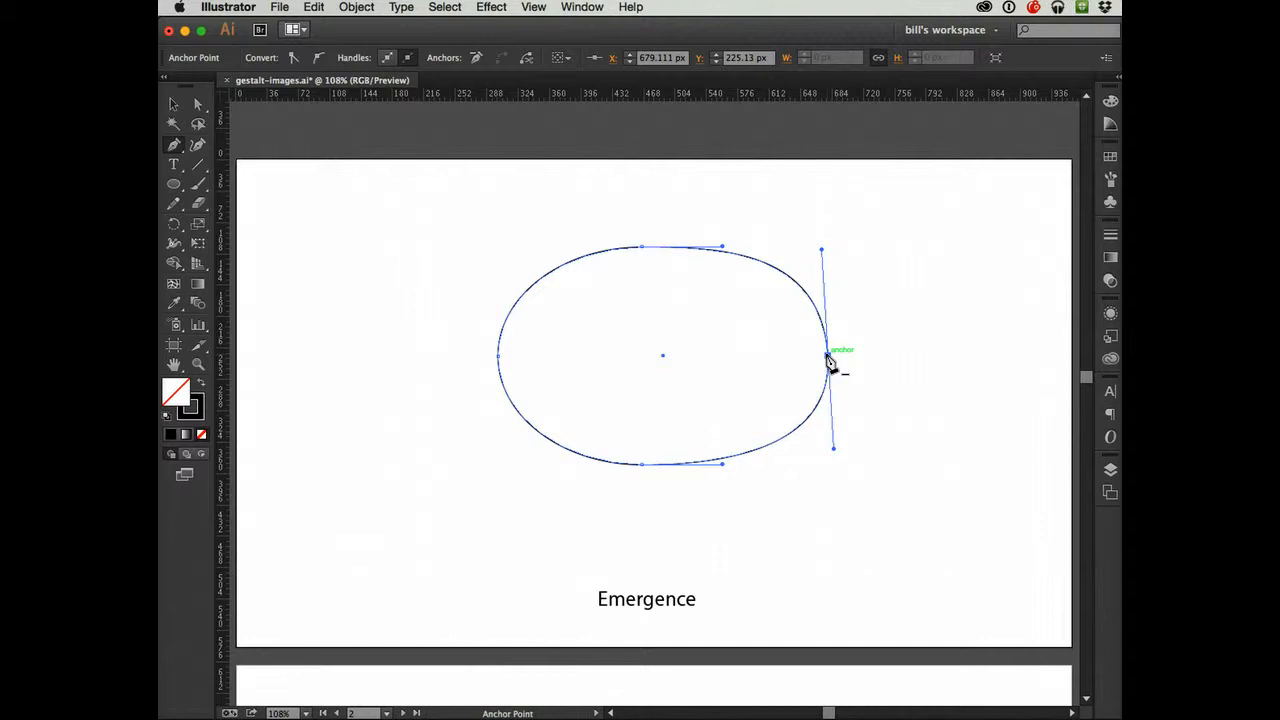
click(850, 447)
drag(834, 447, 803, 474)
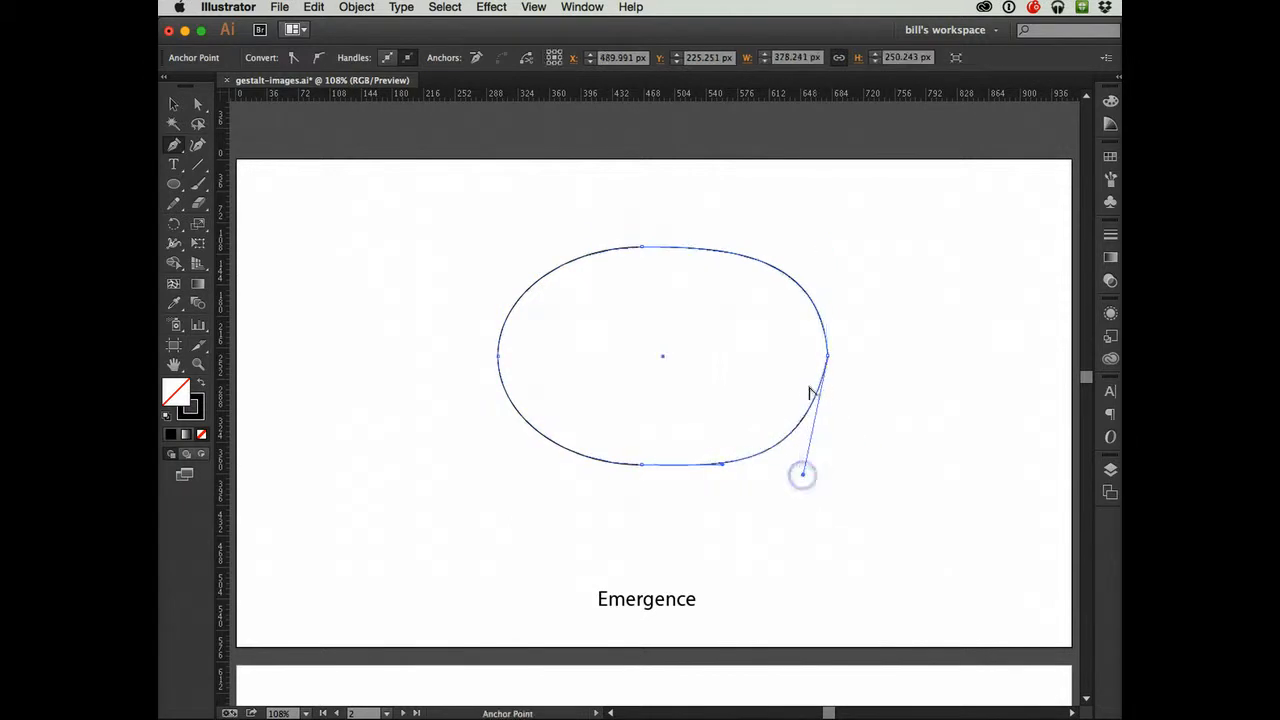
click(831, 352)
drag(831, 352, 798, 249)
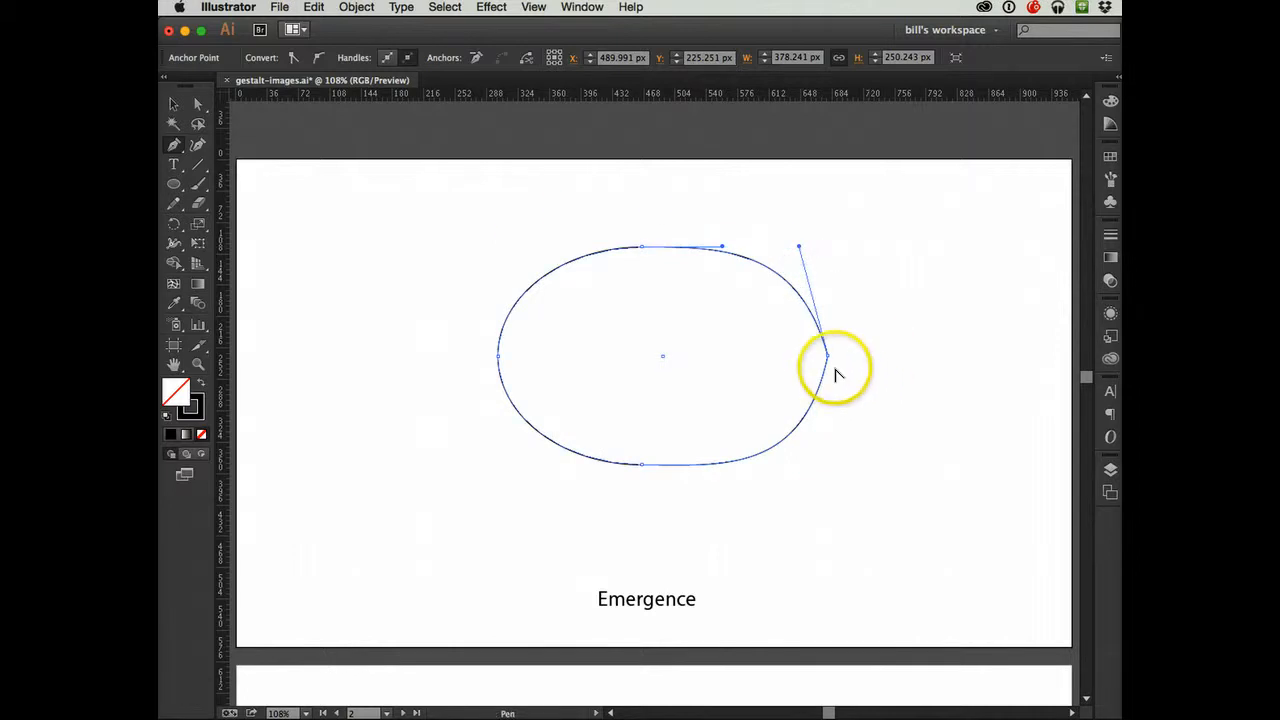
key(alt)
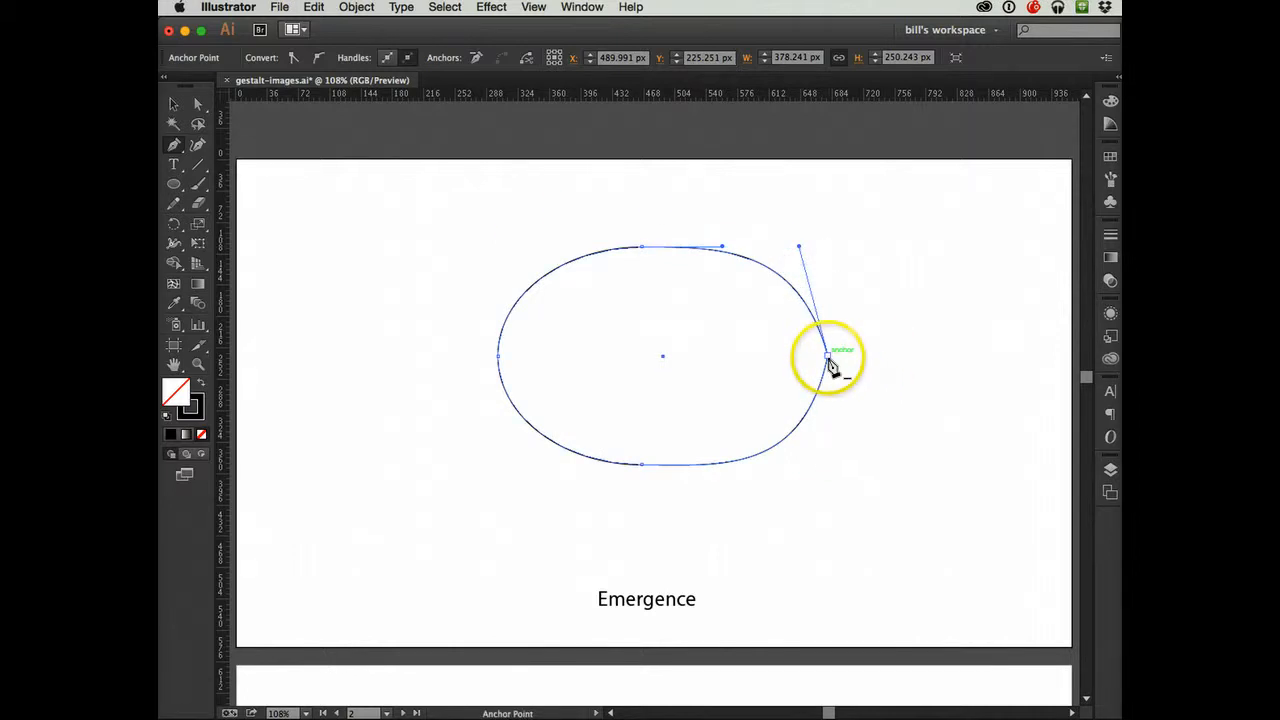
key(alt)
key(alt)
key(p)
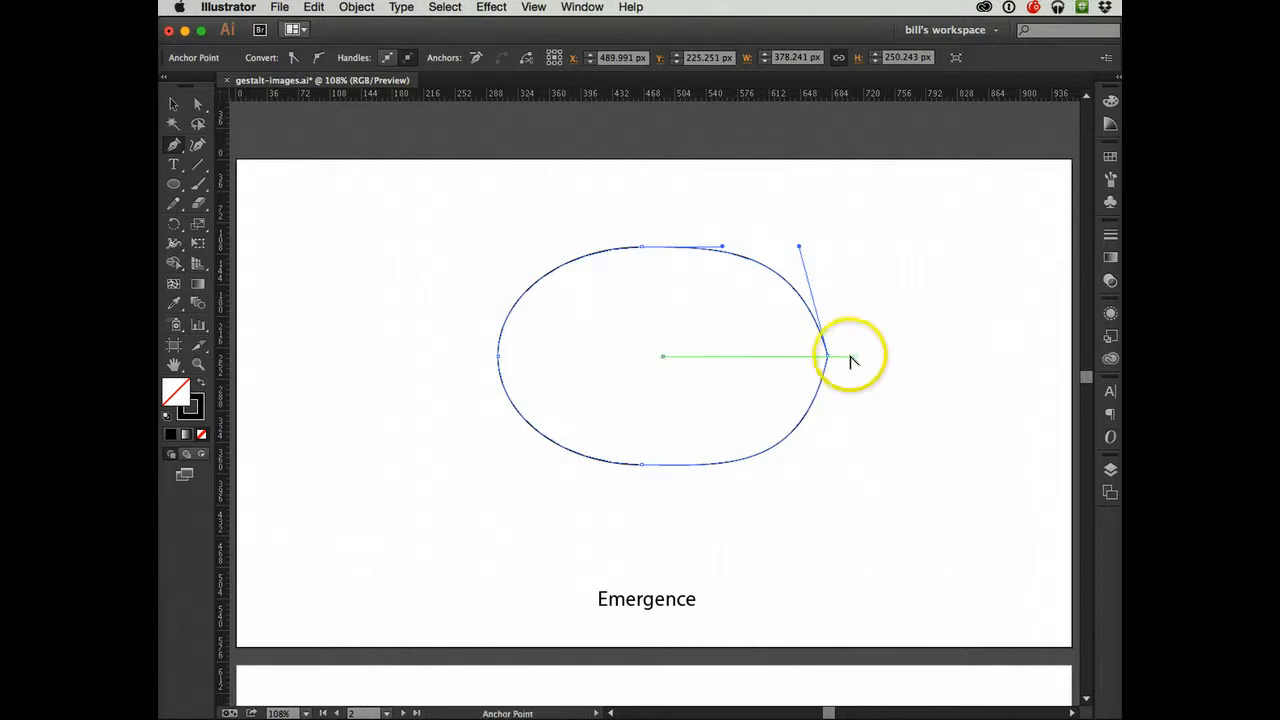
Step: Convert the right anchor point back to smooth with symmetrical vertical handles, and try deleting the ellipse's bottom anchor point
click(826, 356)
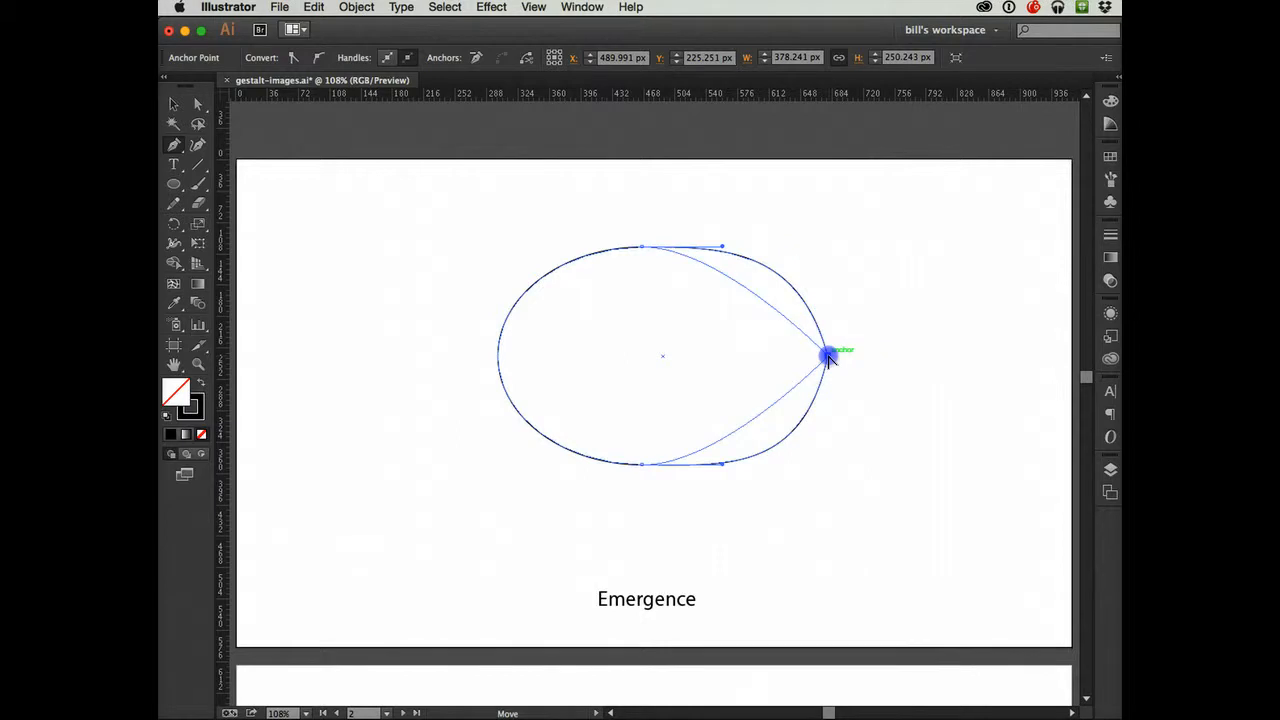
drag(828, 362, 829, 420)
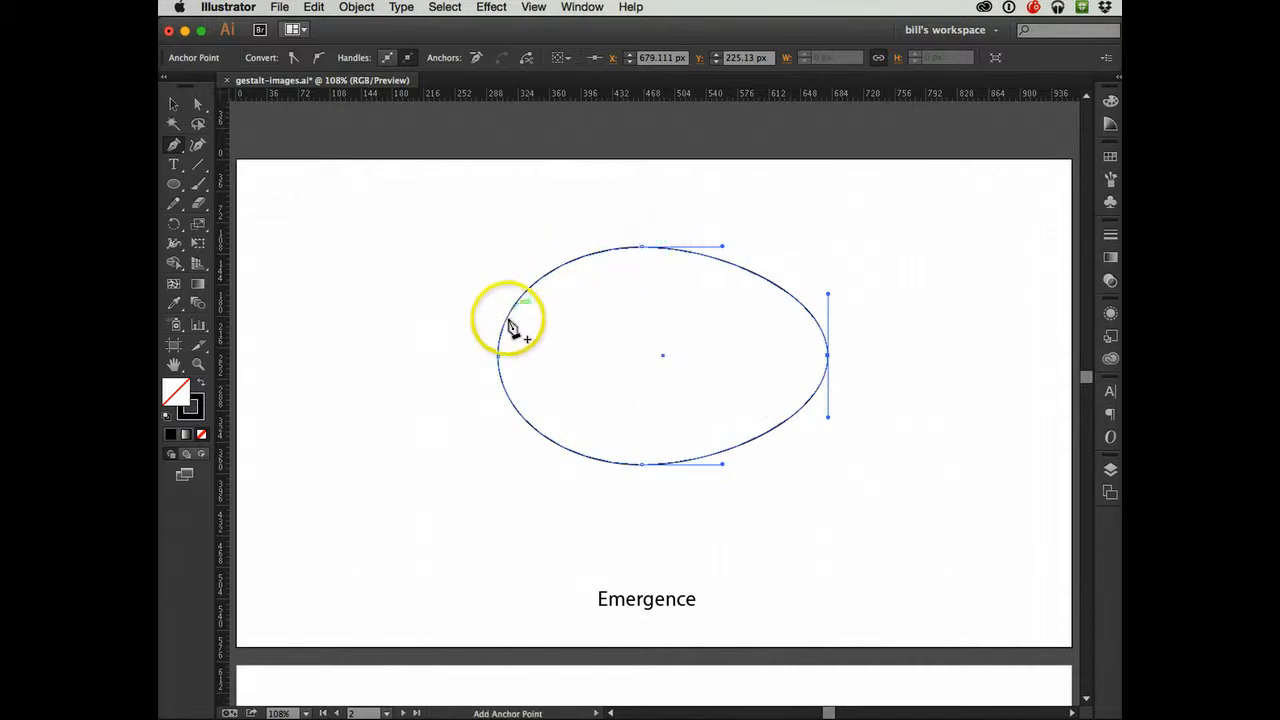
click(641, 465)
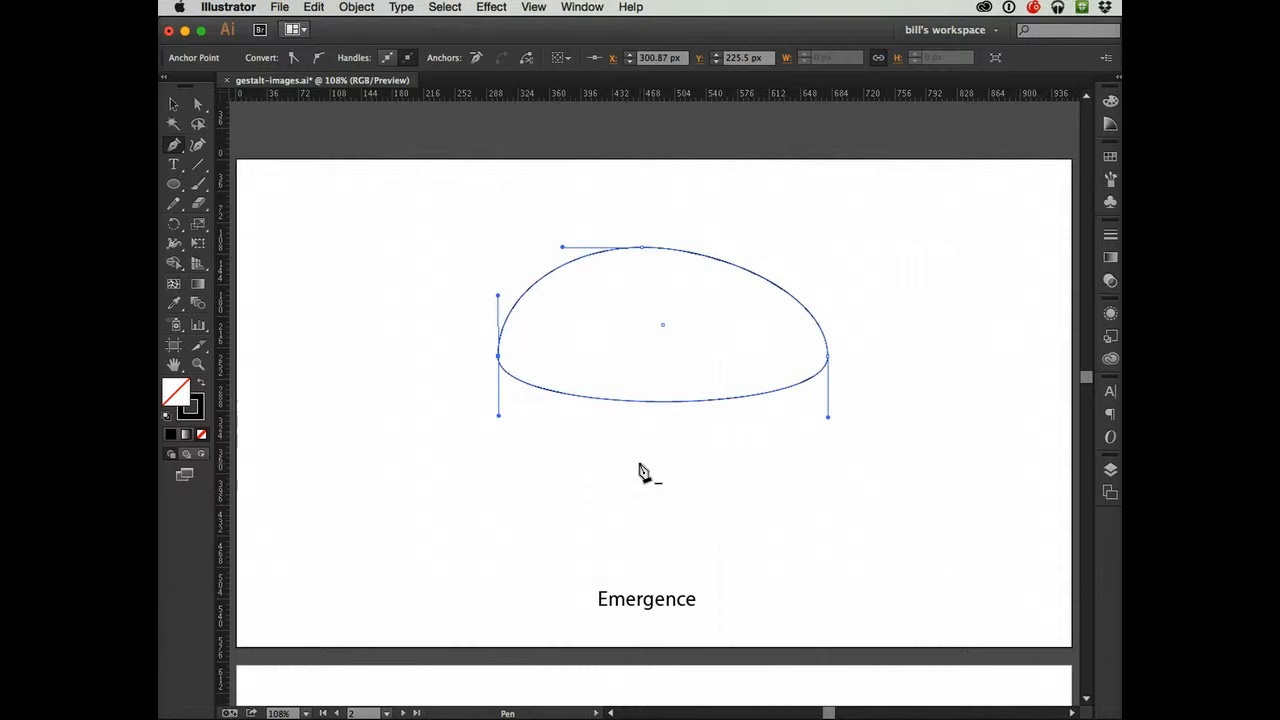
key(super+z)
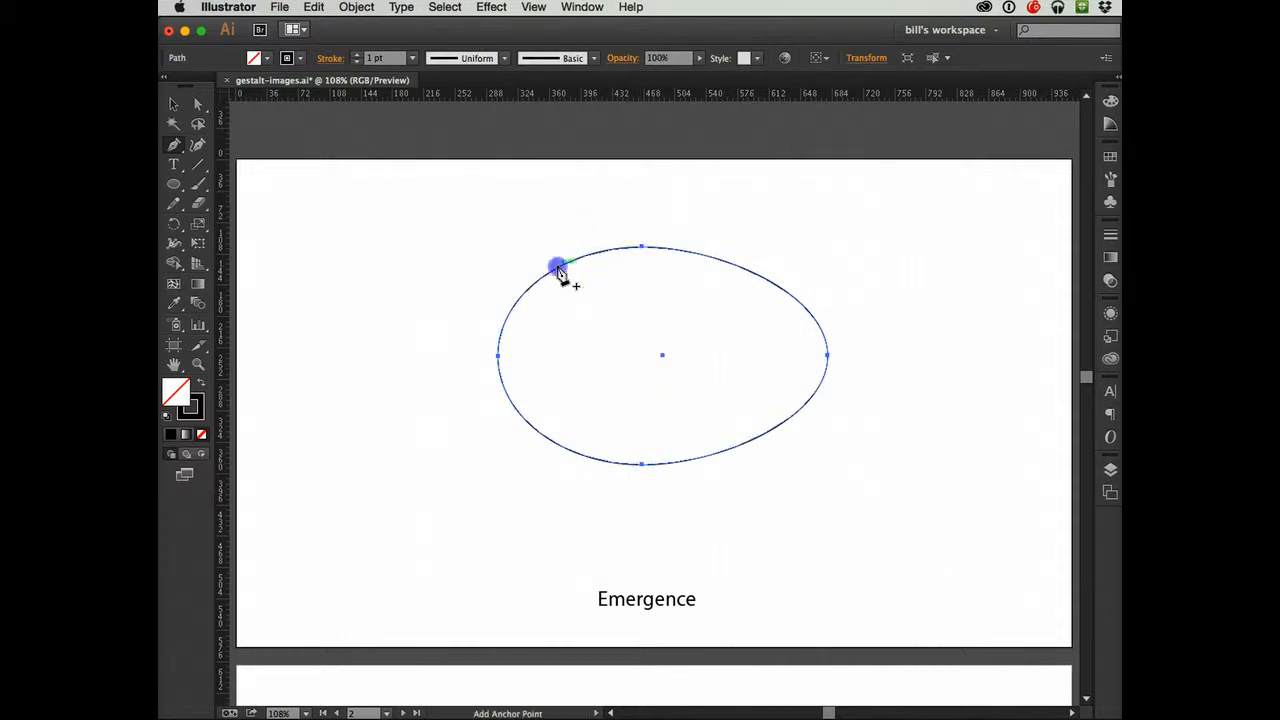
Step: Add an anchor point on the shape's upper-left curve, move it to about X 352, Y 100 px and convert it to a corner
click(559, 269)
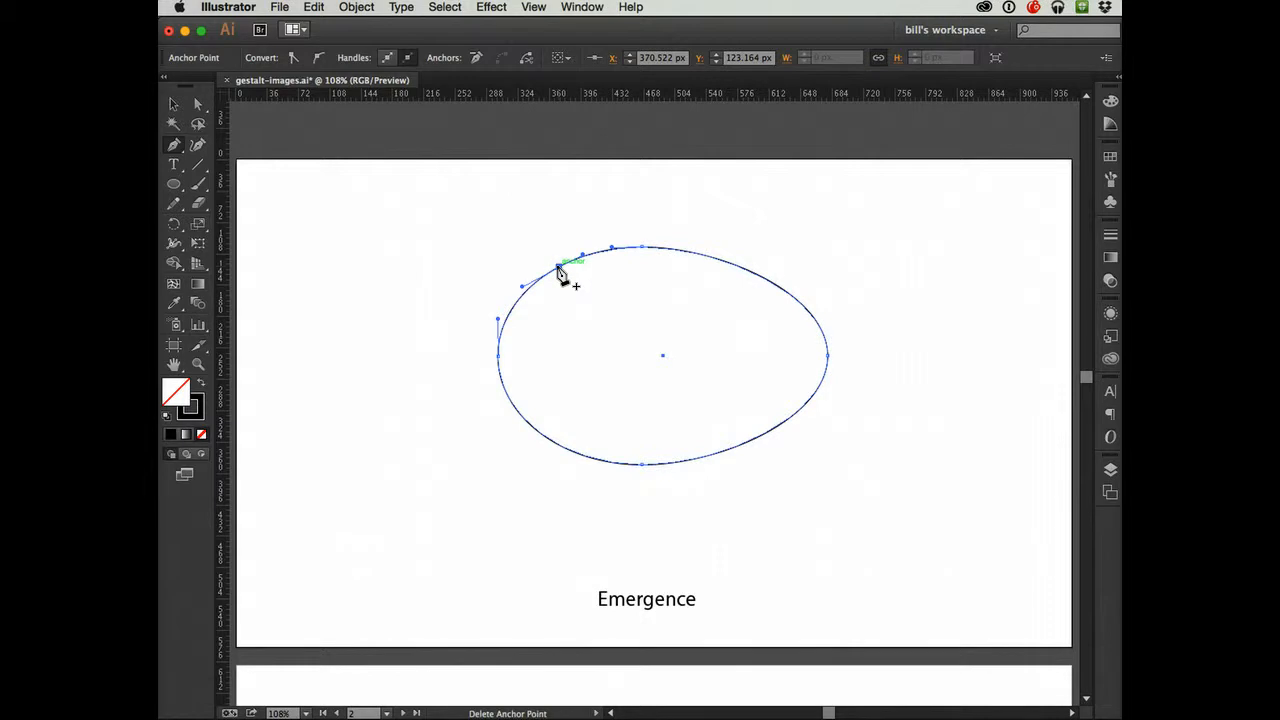
drag(559, 270, 594, 191)
click(566, 235)
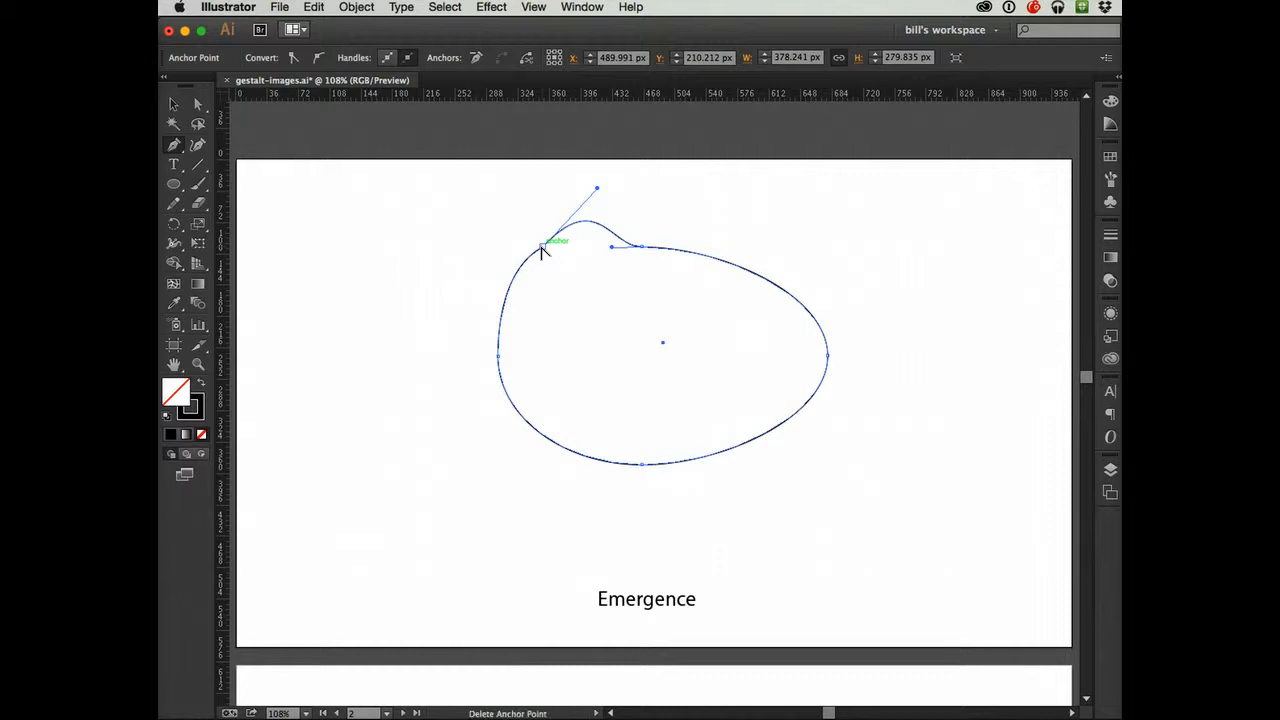
click(541, 245)
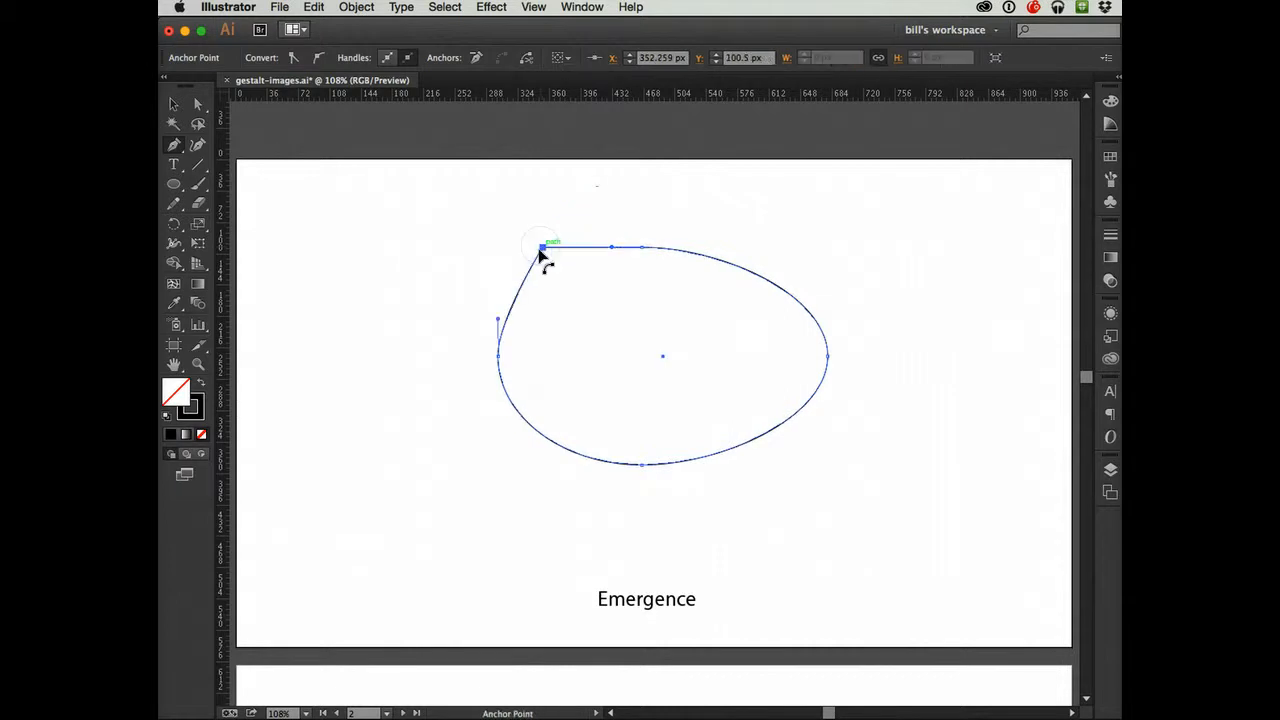
Step: Pull handles out of the new corner point and bend the segment between it and the top anchor into a rounded bump
drag(543, 247, 589, 222)
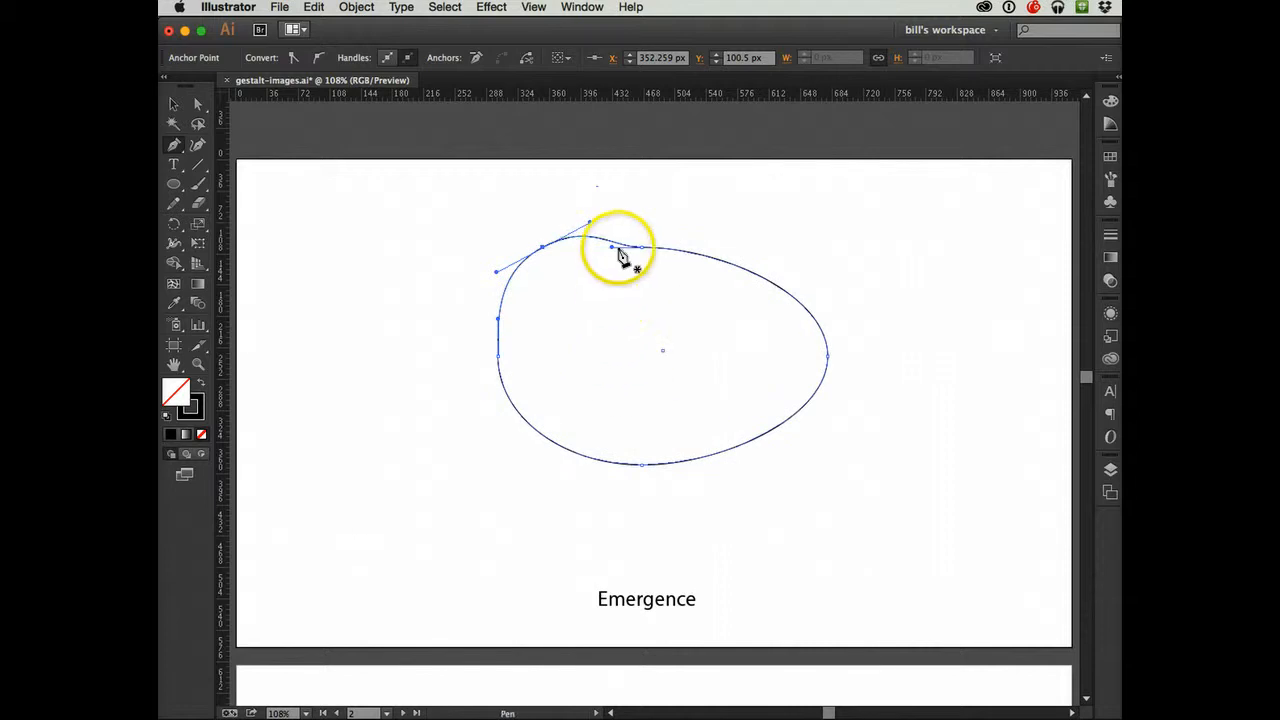
drag(610, 249, 630, 196)
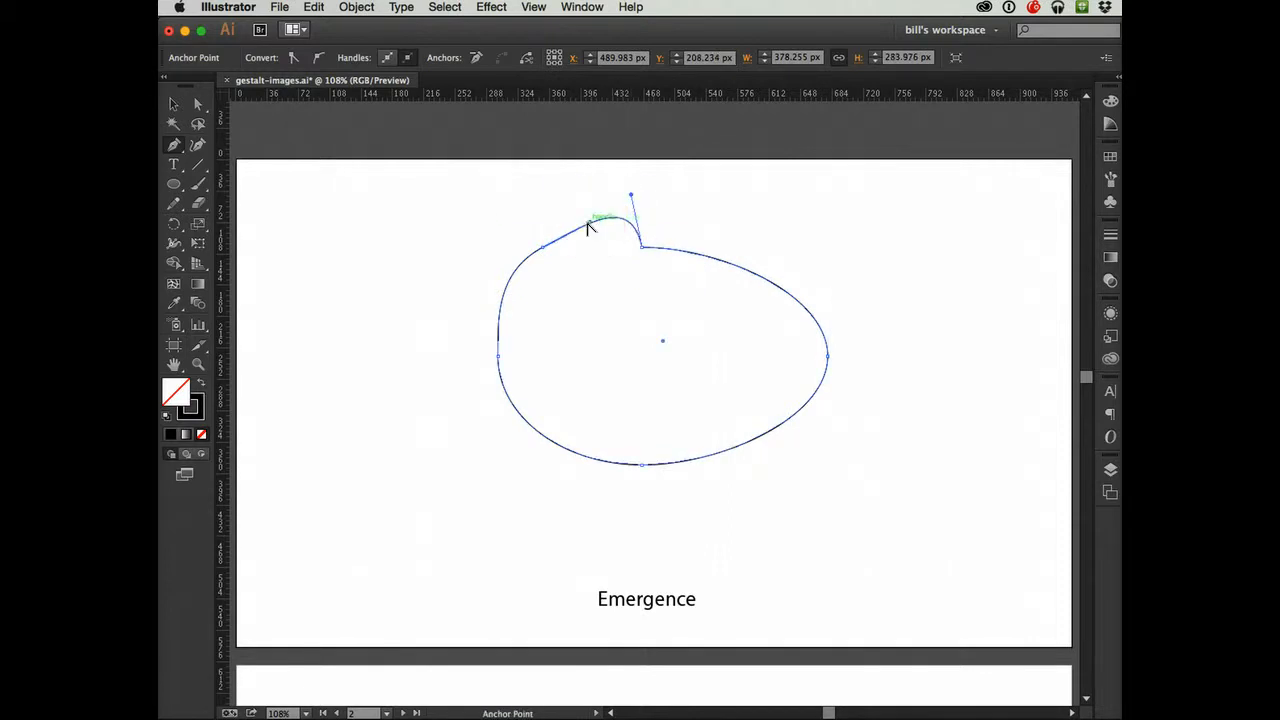
drag(589, 222, 562, 191)
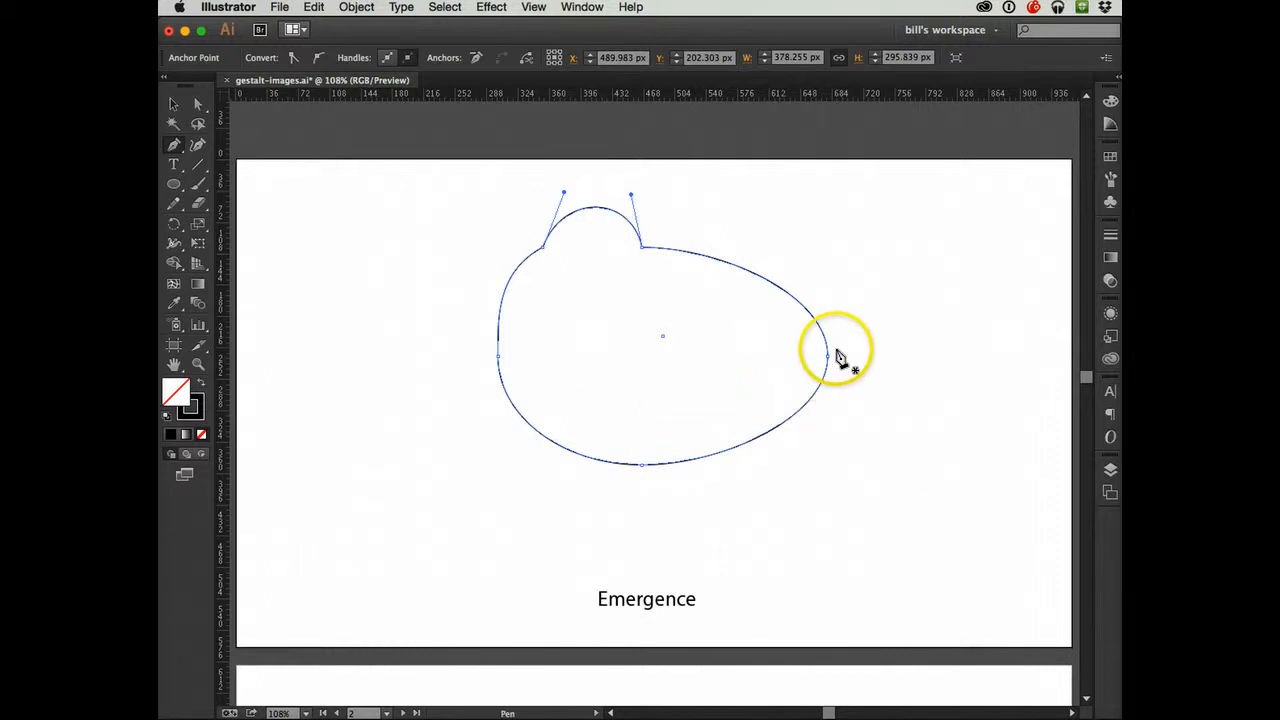
Step: Scale the whole shape up proportionally from its centre to about 487 px wide, and nudge the curve of its top bump down
click(173, 103)
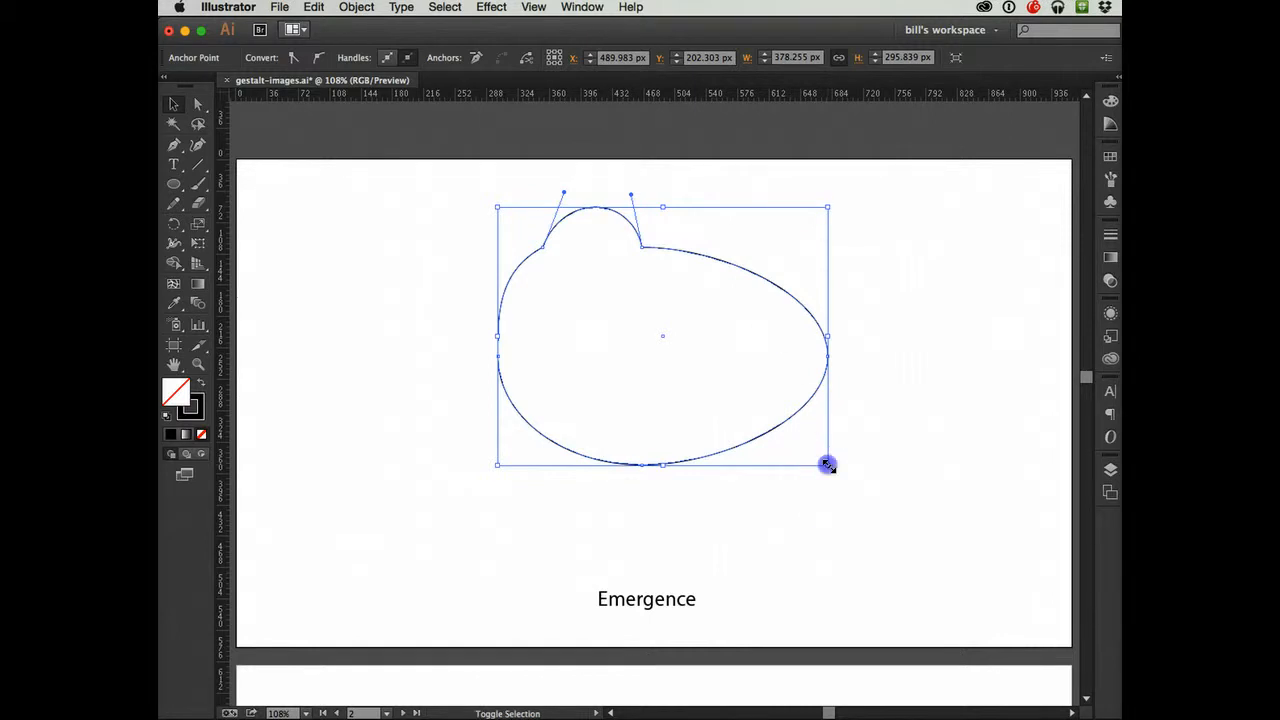
drag(827, 464, 880, 504)
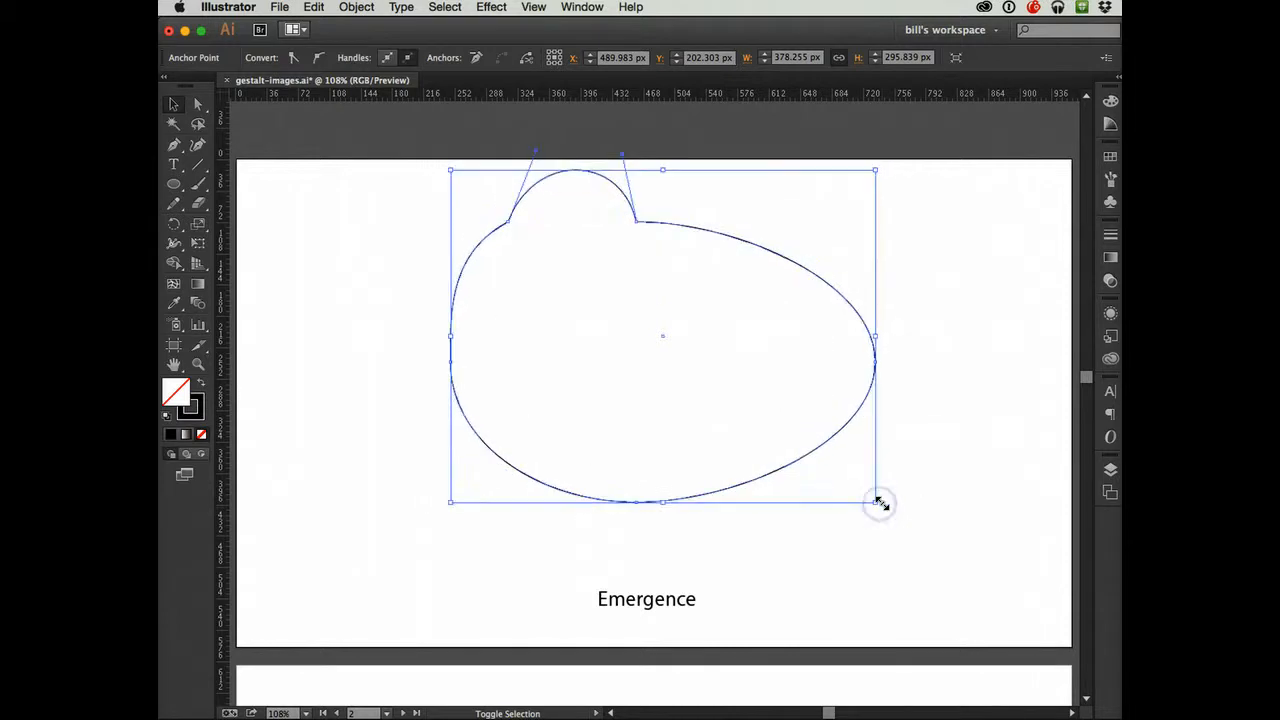
key(Down)
key(Down)
key(Down)
key(Down)
key(Down)
key(Down)
key(Down)
key(Down)
key(Down)
key(Down)
key(Down)
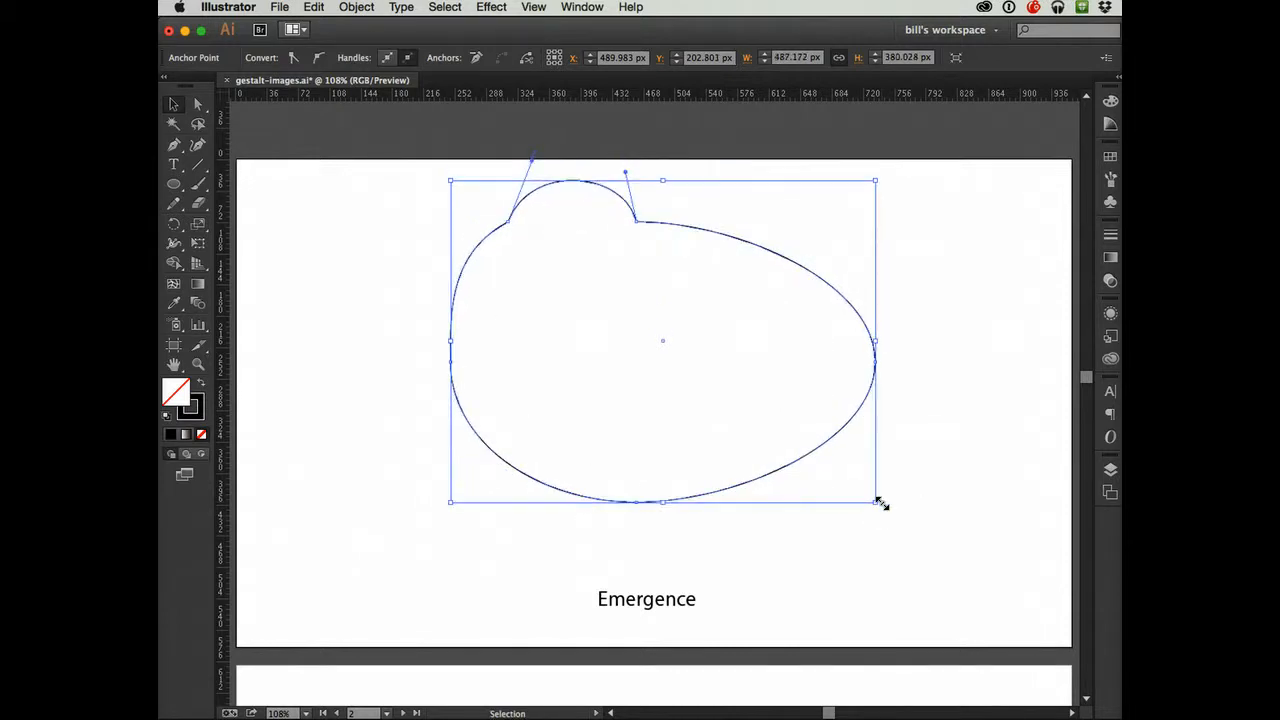
click(721, 335)
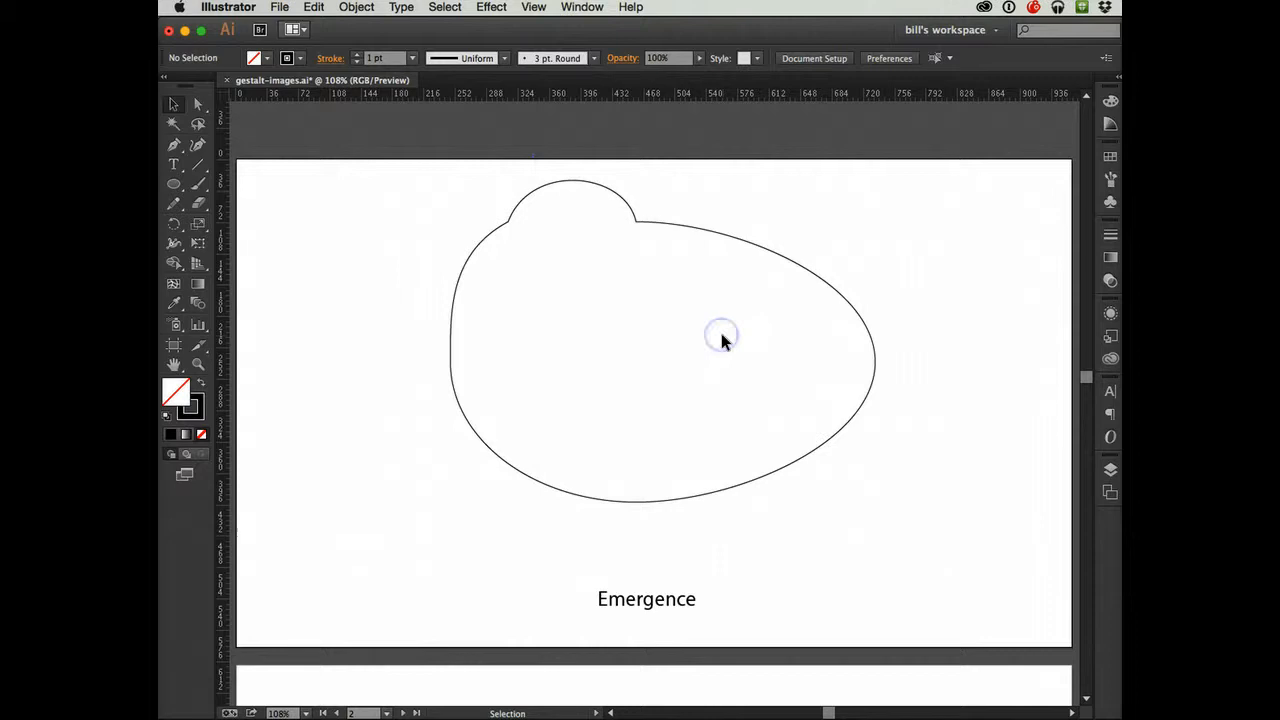
Step: Nudge the bumped outline straight down the artboard until its lower edge sits just above the Emergence title
click(767, 256)
key(Down)
key(Down)
key(Down)
key(Down)
key(Down)
key(Down)
key(Down)
key(Down)
key(Down)
key(Down)
key(Down)
key(Down)
key(Down)
key(Down)
key(Down)
key(Down)
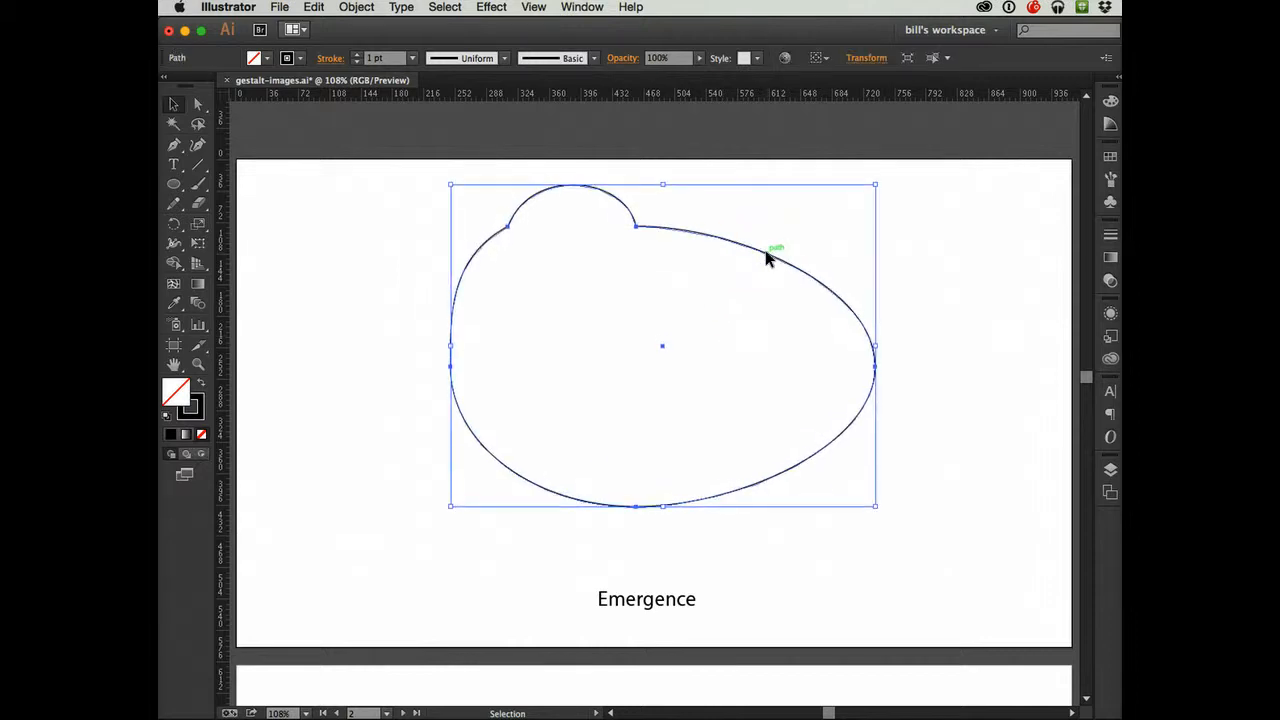
key(Down)
key(Down)
key(Down)
key(Down)
key(Down)
key(Down)
key(Down)
key(Down)
key(Down)
key(Down)
key(Down)
key(Down)
key(Down)
key(Down)
key(Down)
key(Down)
key(Down)
key(Down)
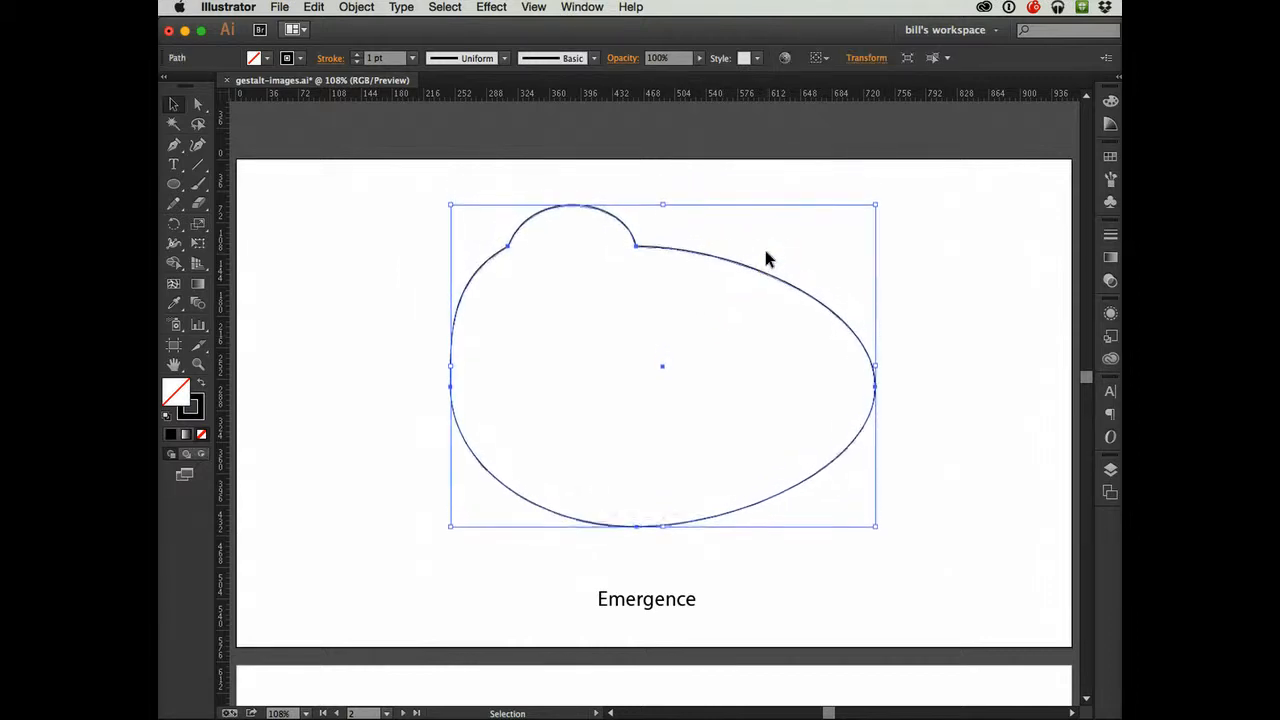
key(Down)
key(Down)
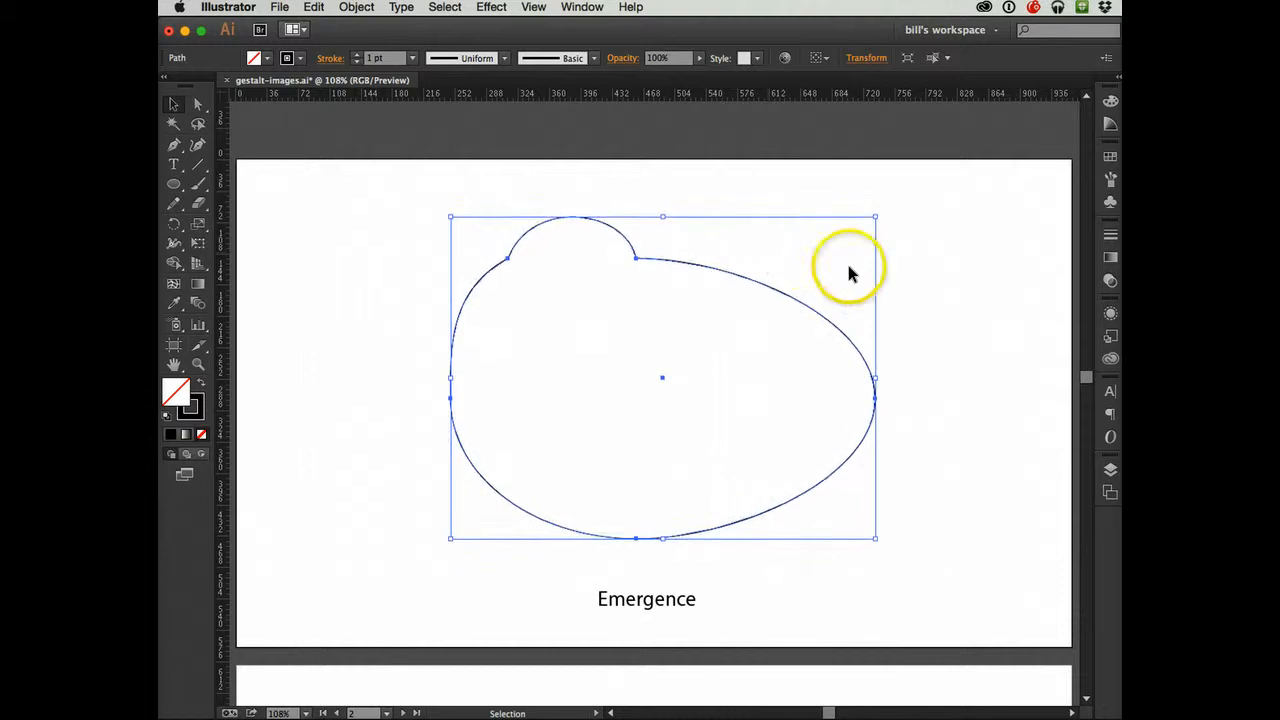
click(911, 279)
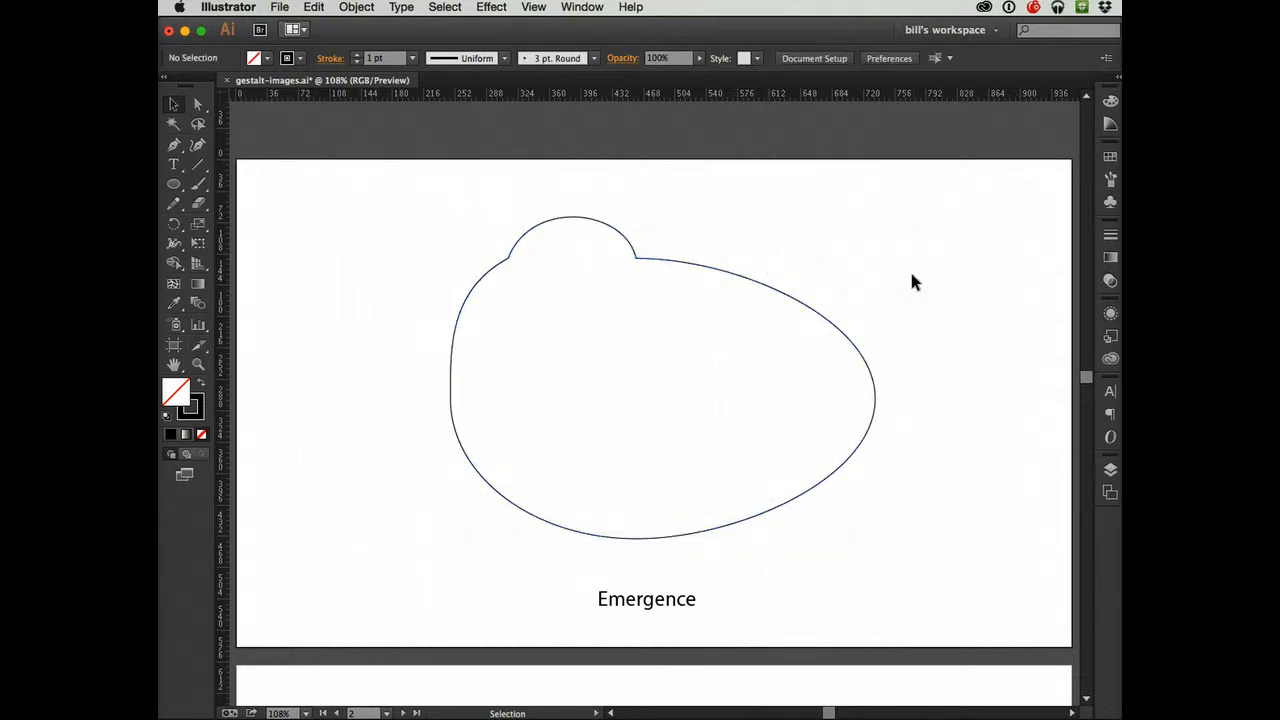
Step: Try a 7 pt stroke weight with Width Profile 2 on the bumped outline
click(601, 394)
click(413, 60)
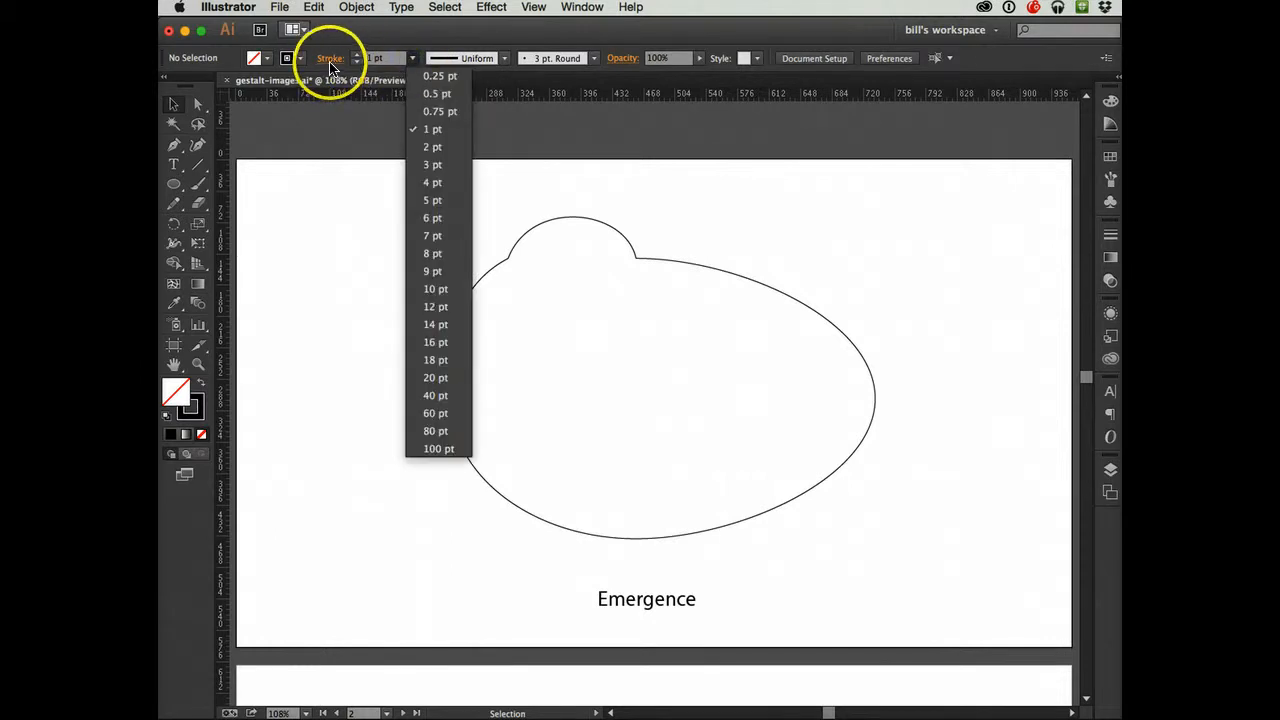
click(425, 217)
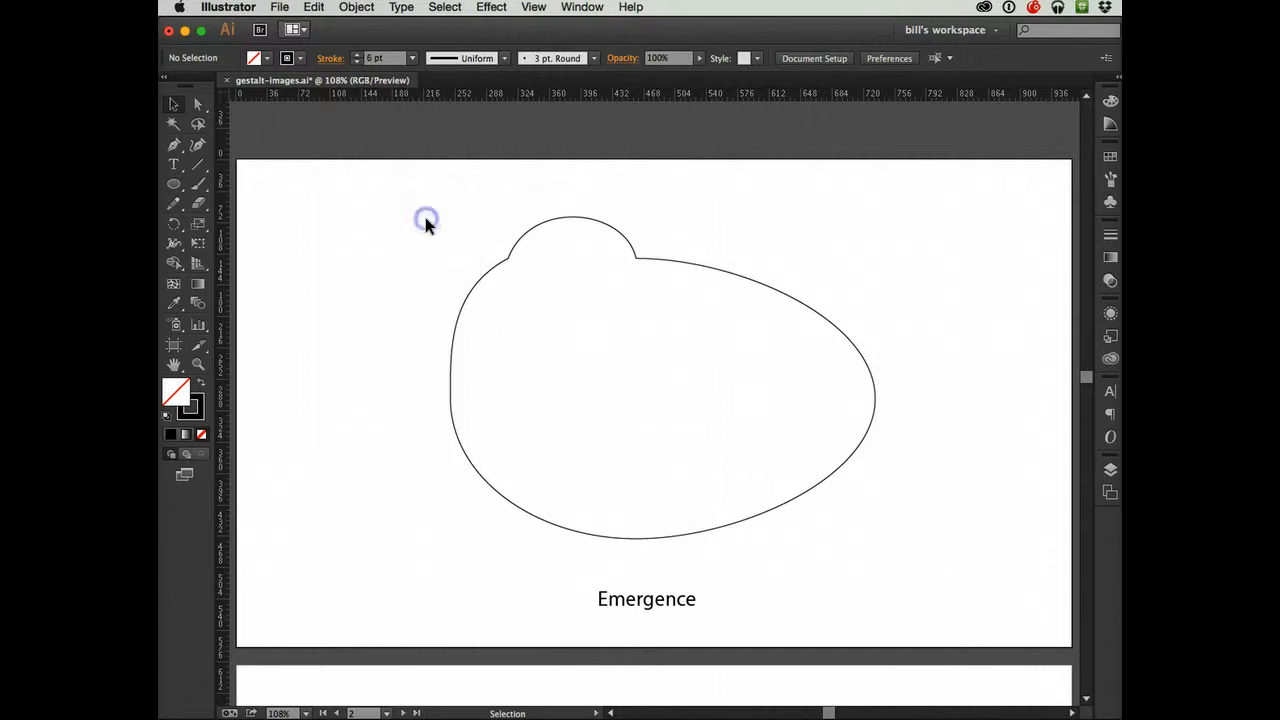
click(498, 265)
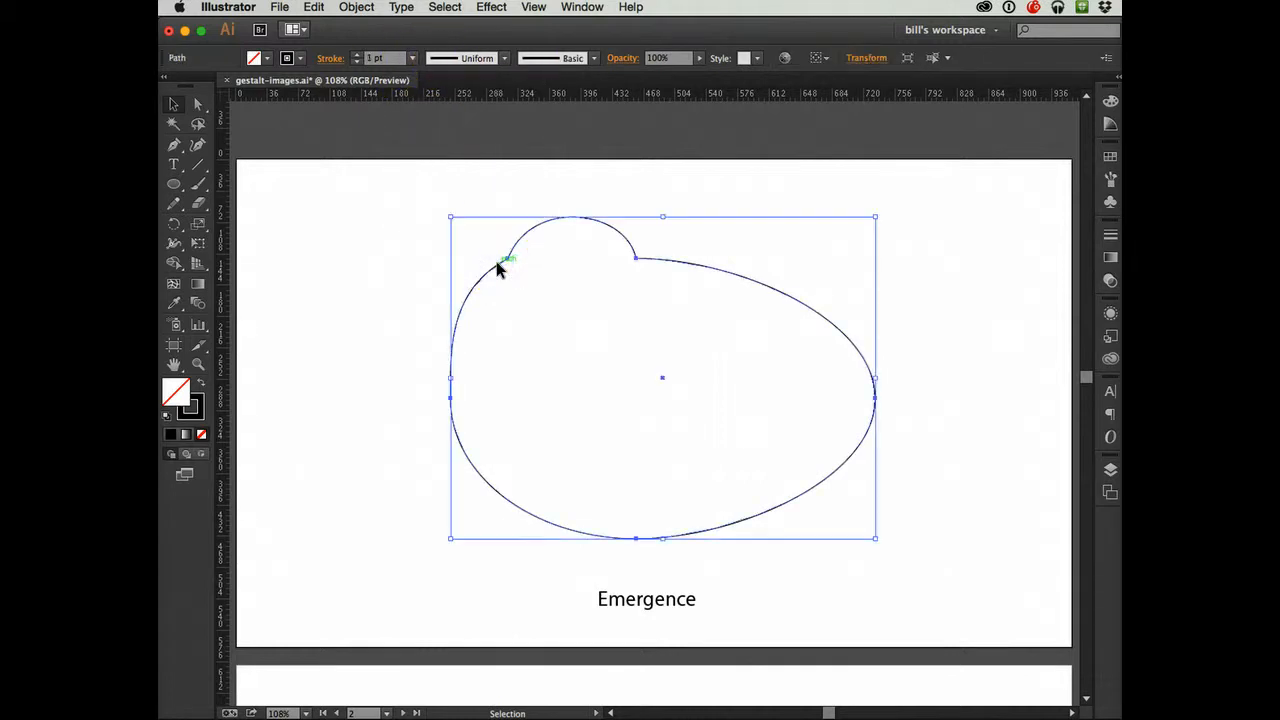
click(411, 58)
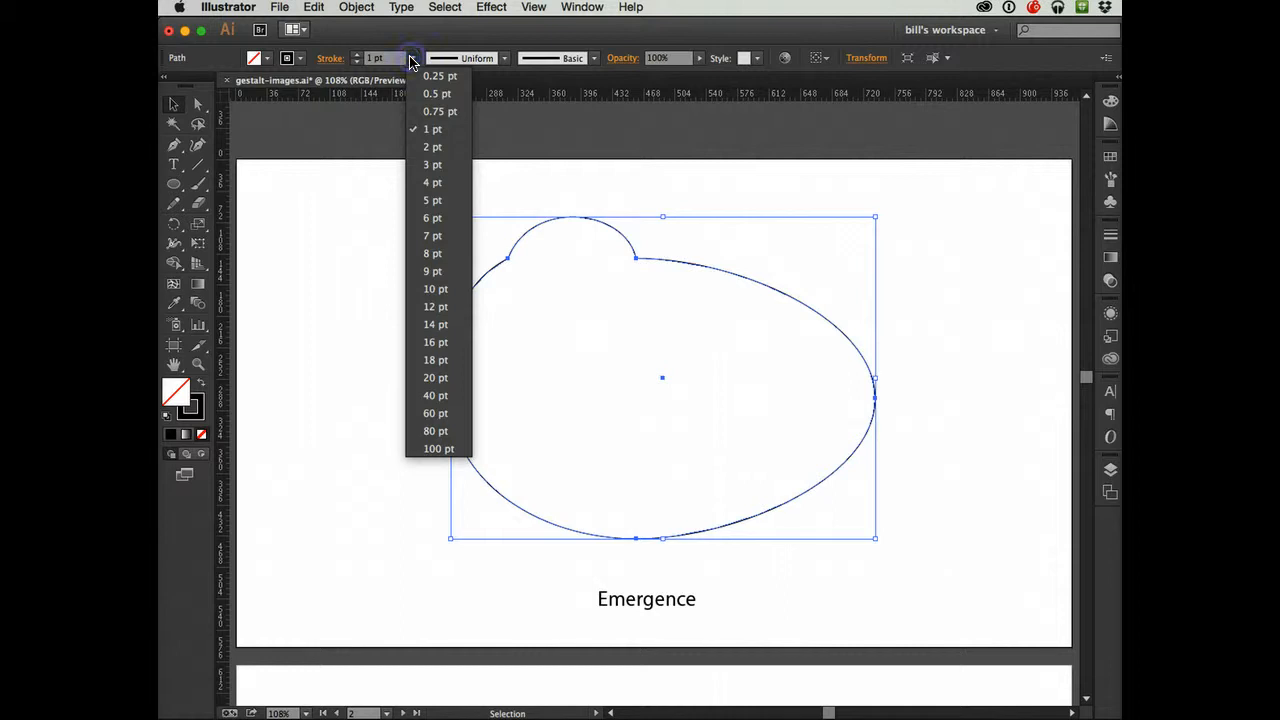
click(432, 235)
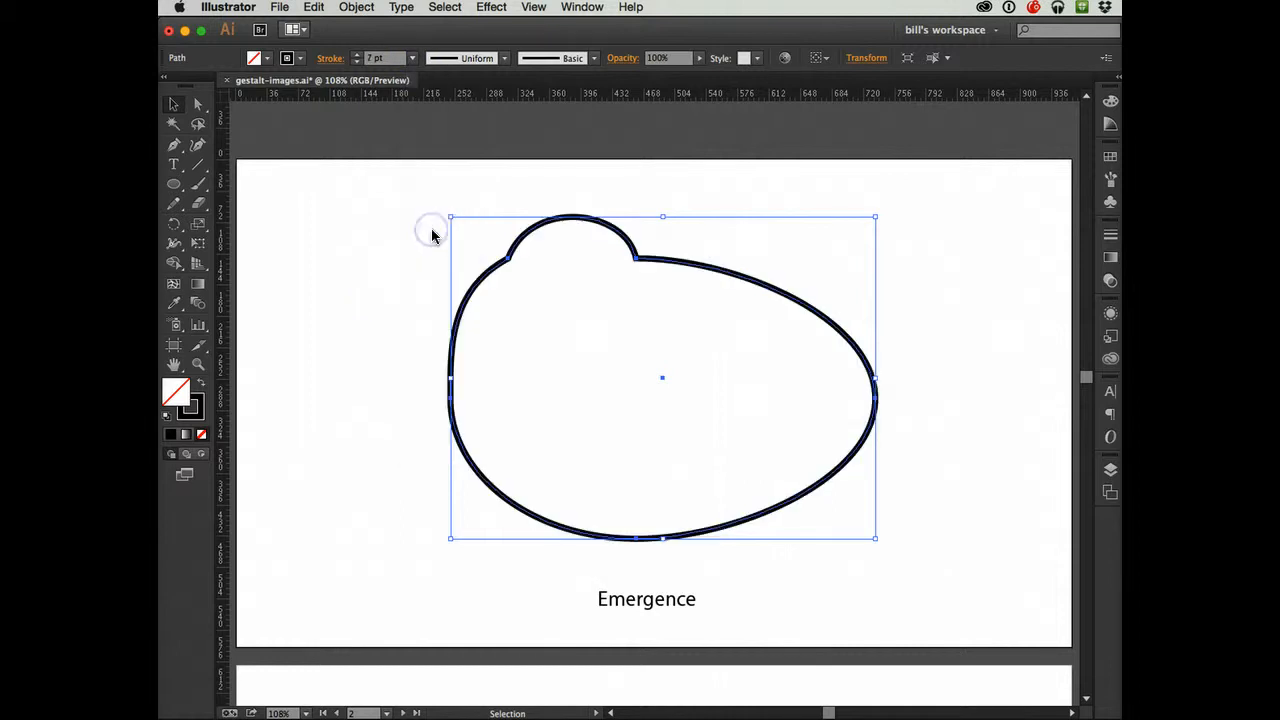
click(506, 60)
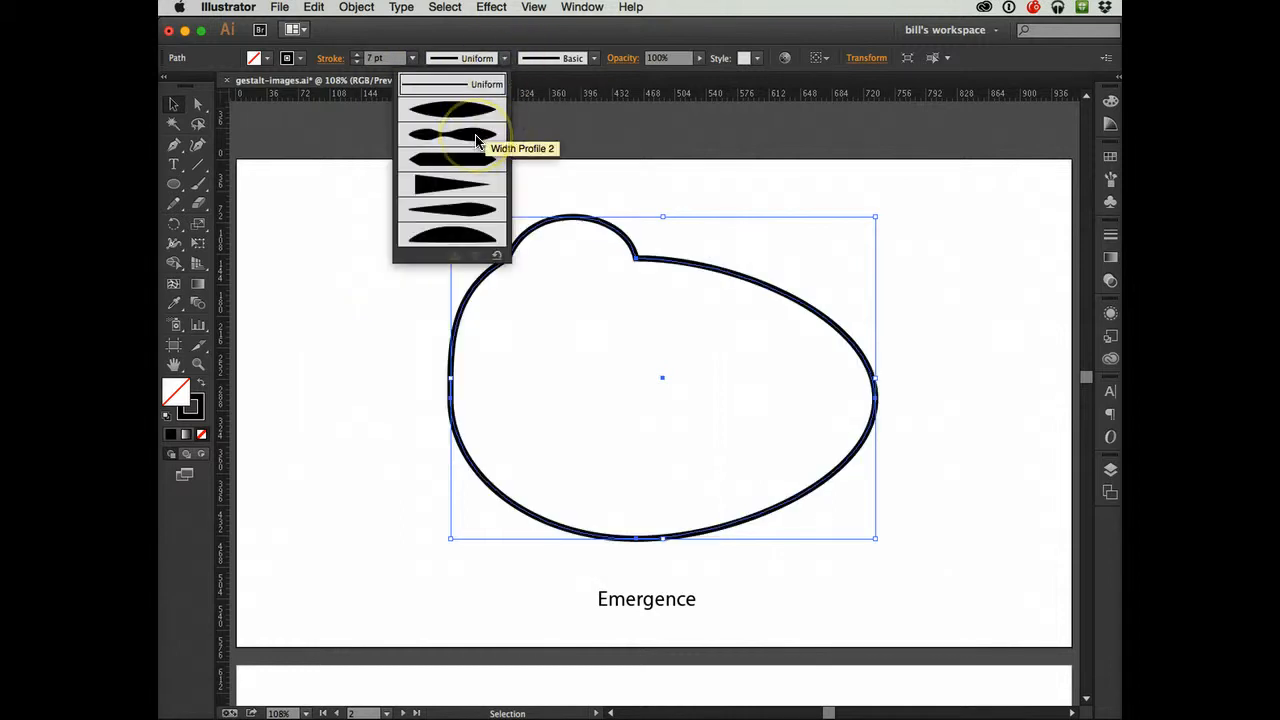
click(476, 140)
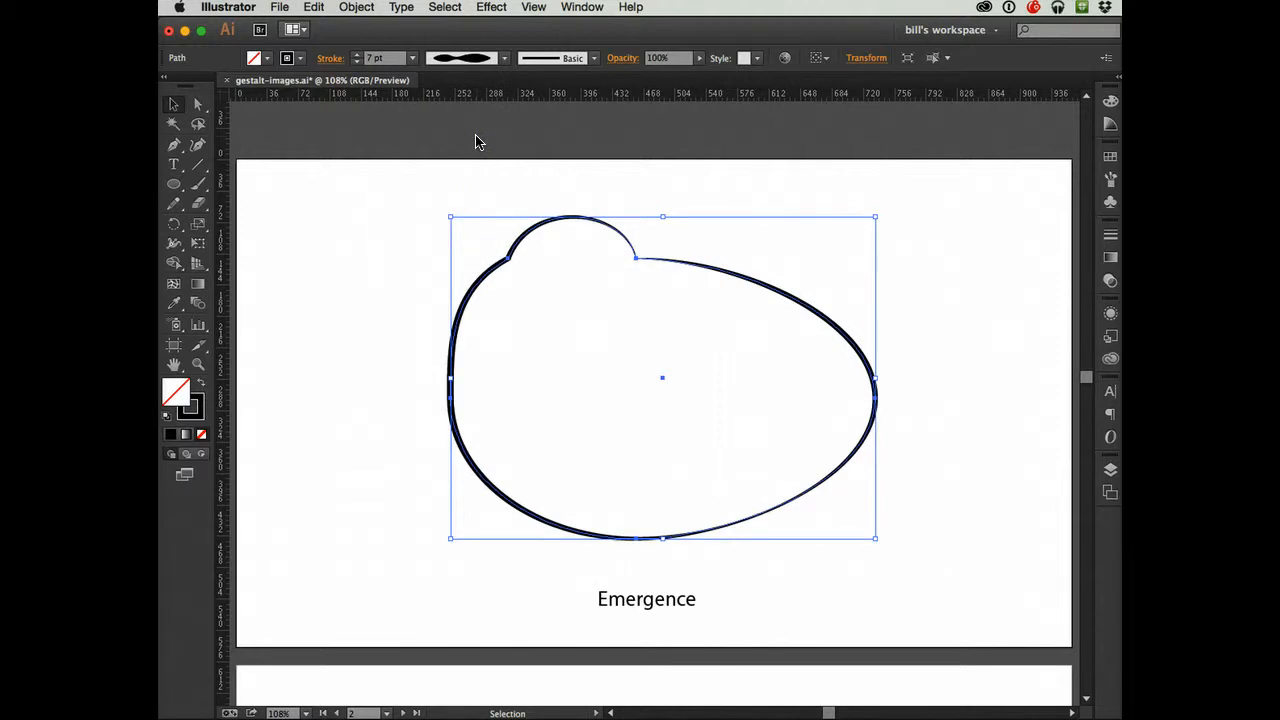
Step: Apply the rough charcoal-like art brush to the outline and set its stroke weight to 10 pt
click(594, 58)
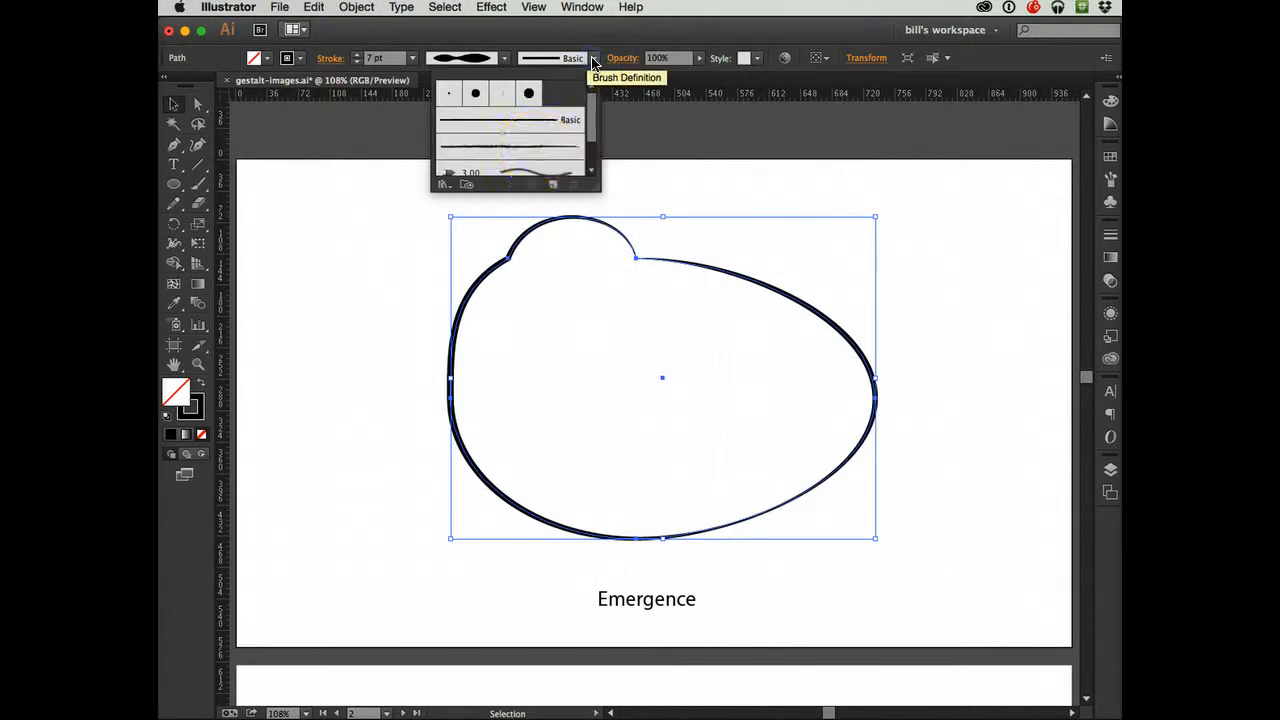
click(536, 151)
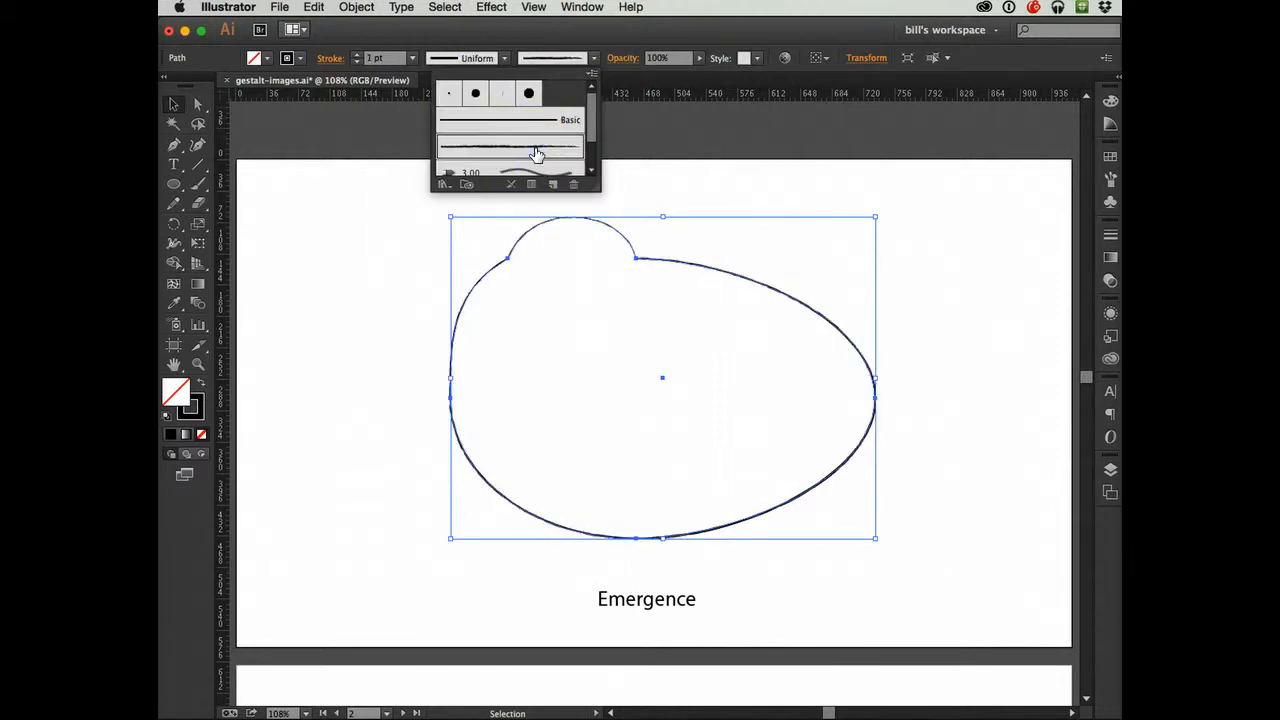
click(407, 59)
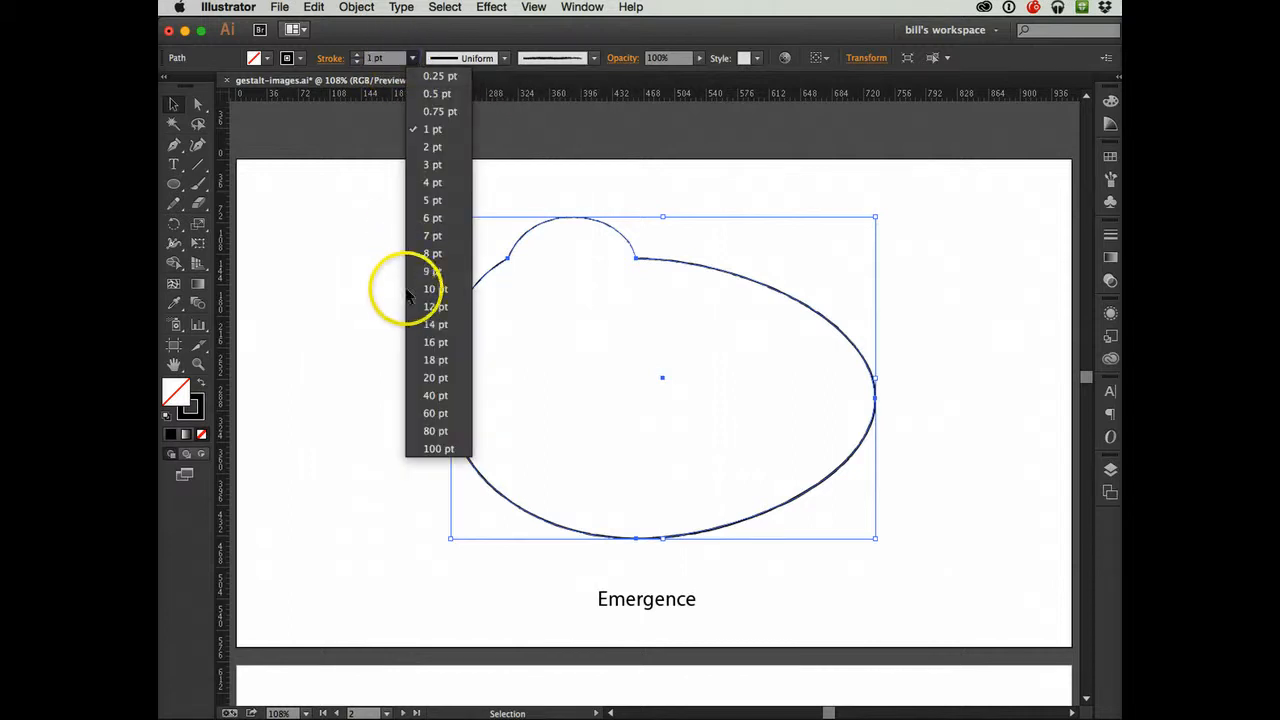
click(409, 290)
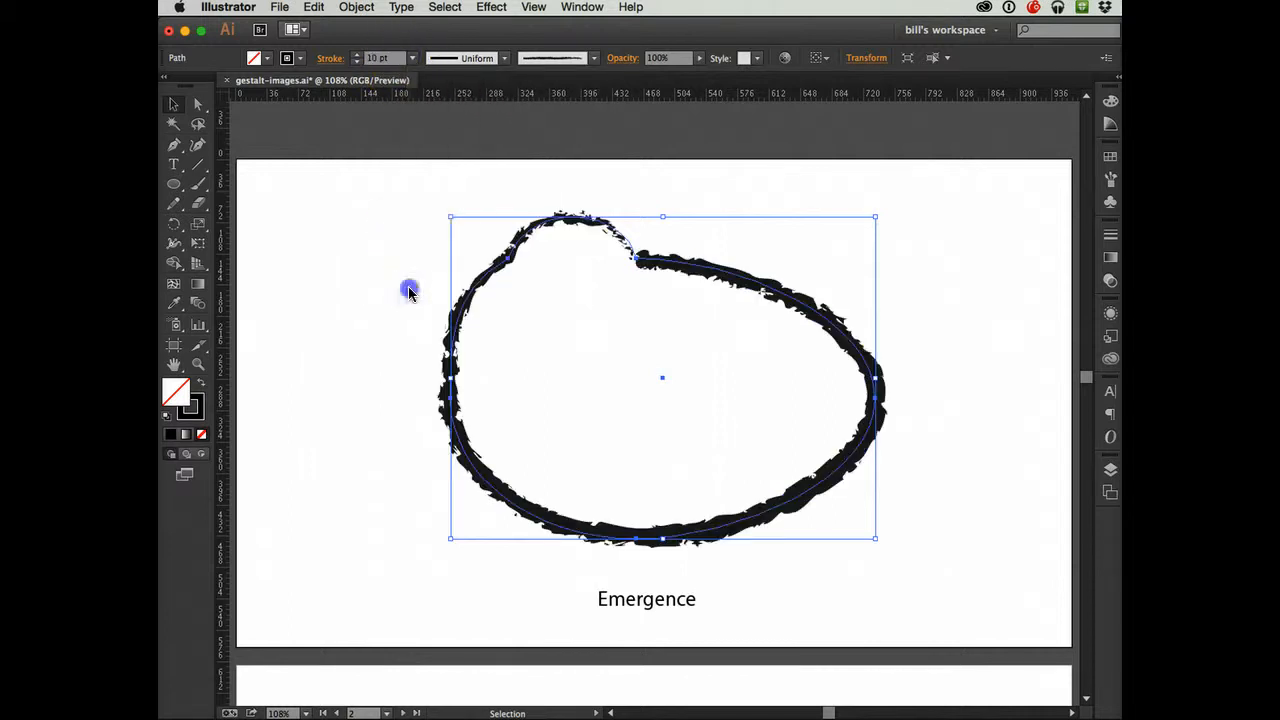
Step: Fill the brushed outline with medium grey 939393
click(174, 400)
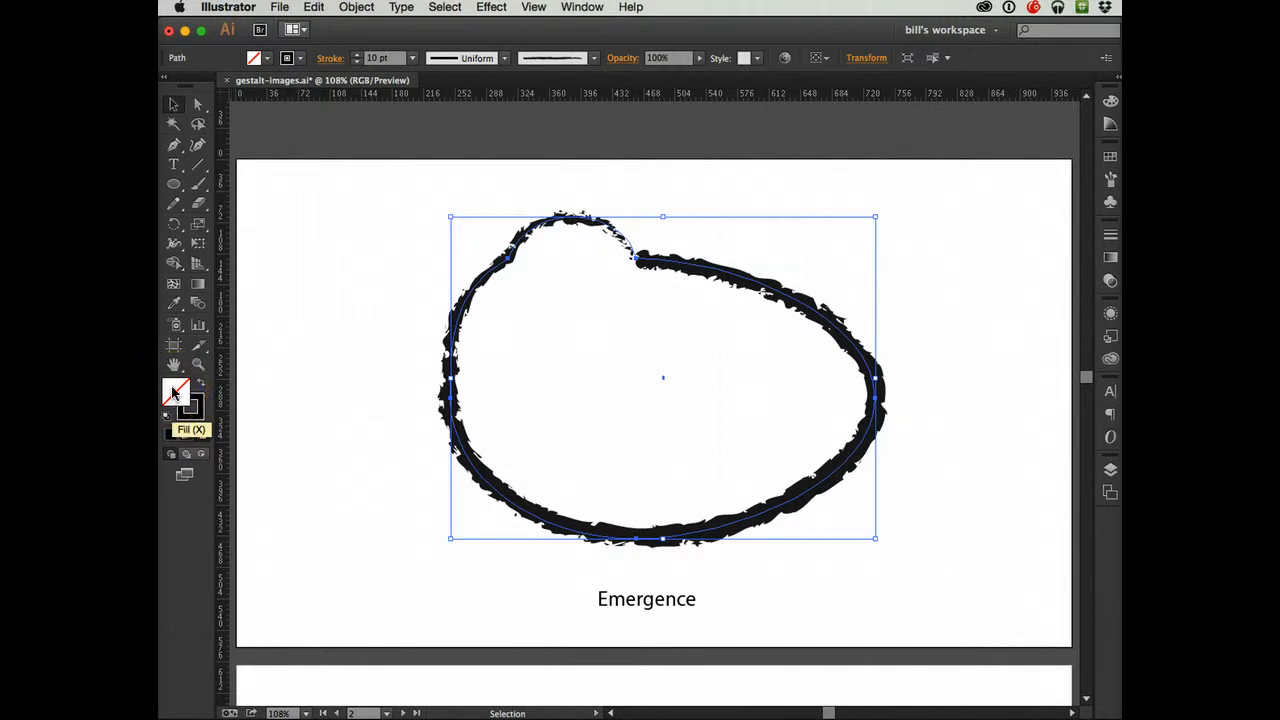
double_click(172, 388)
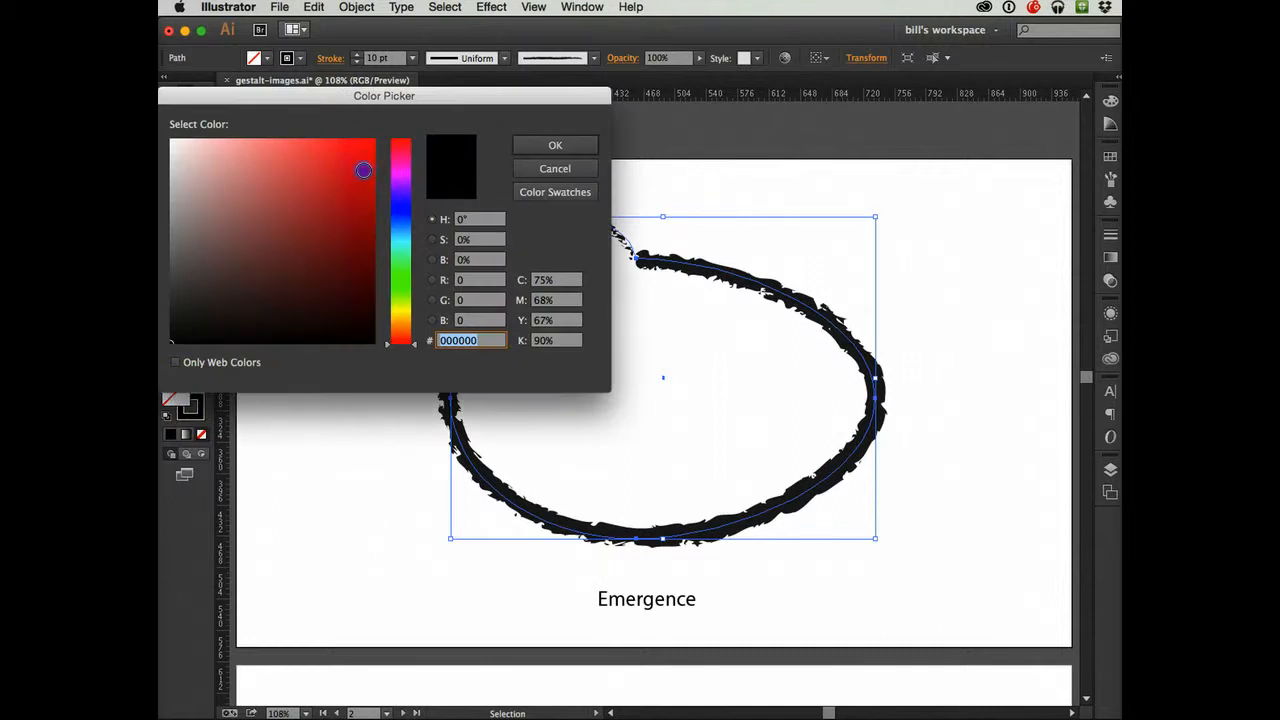
click(364, 182)
click(204, 278)
mouse_move(204, 278)
mouse_down()
mouse_move(171, 229)
mouse_move(170, 199)
mouse_move(175, 230)
mouse_up()
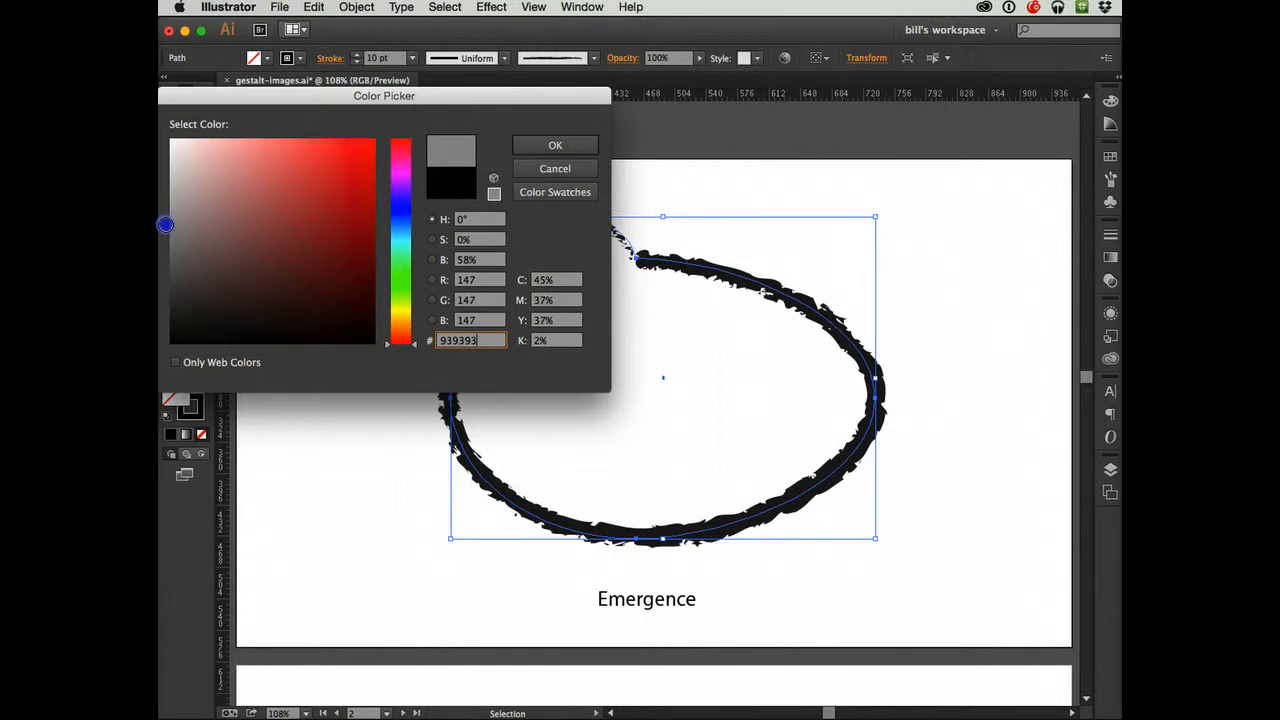
click(557, 147)
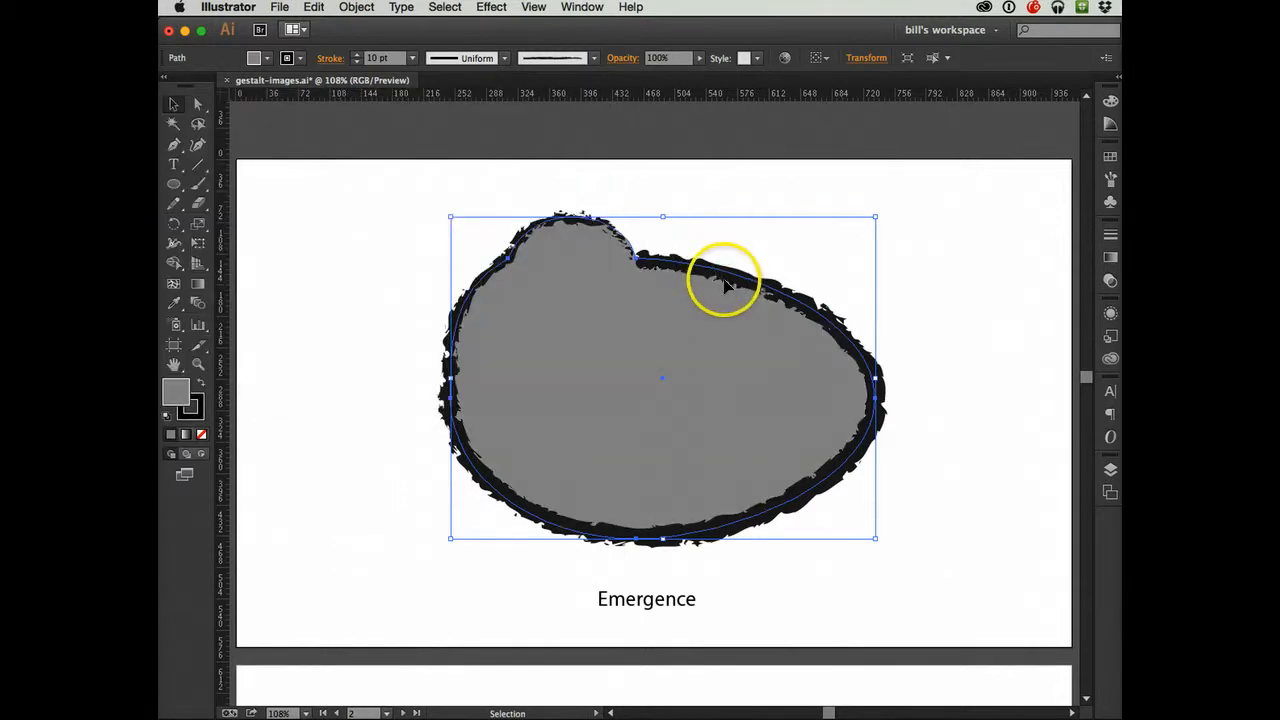
Step: Change the shape's brushed stroke colour to light grey C6C4C4 and deselect it
click(197, 418)
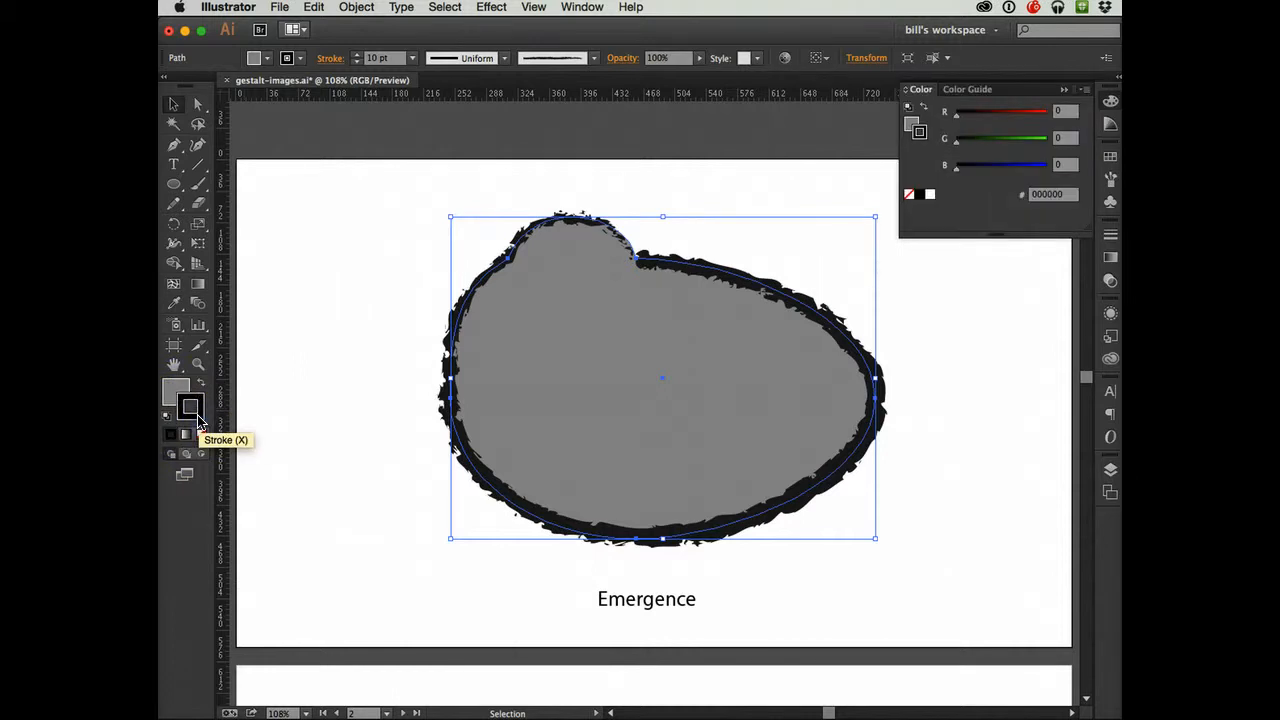
click(190, 416)
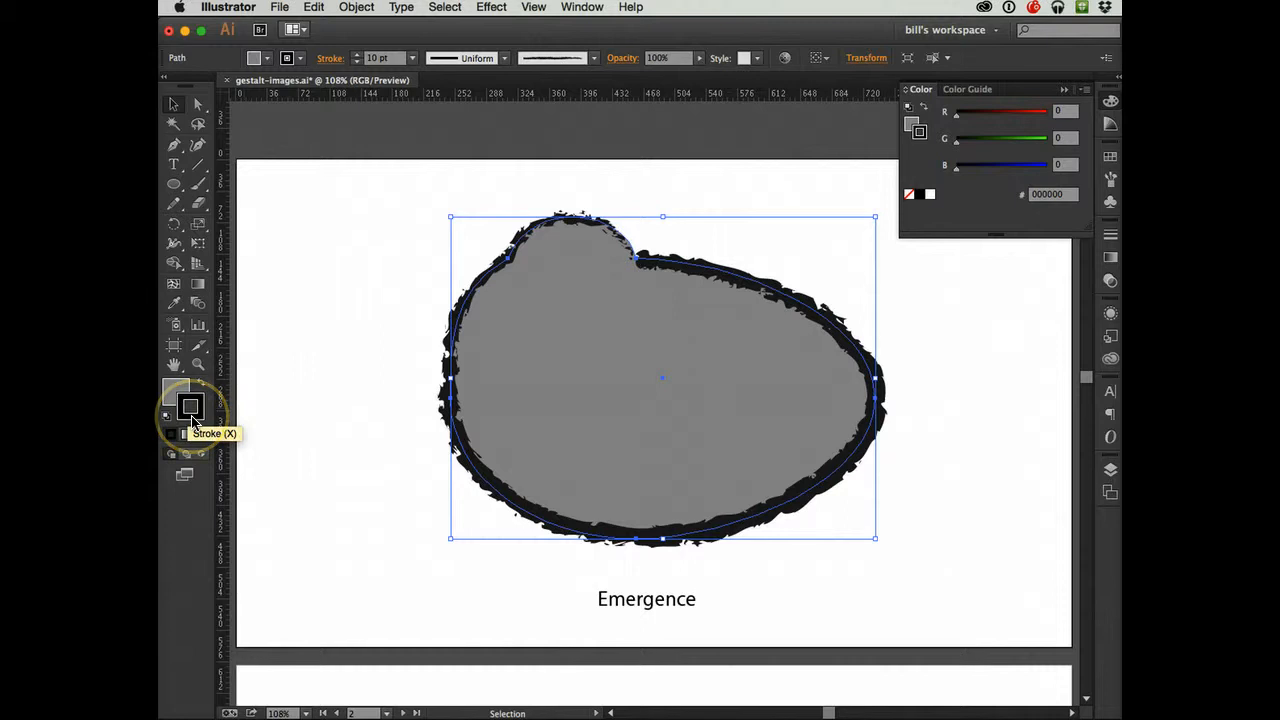
double_click(192, 417)
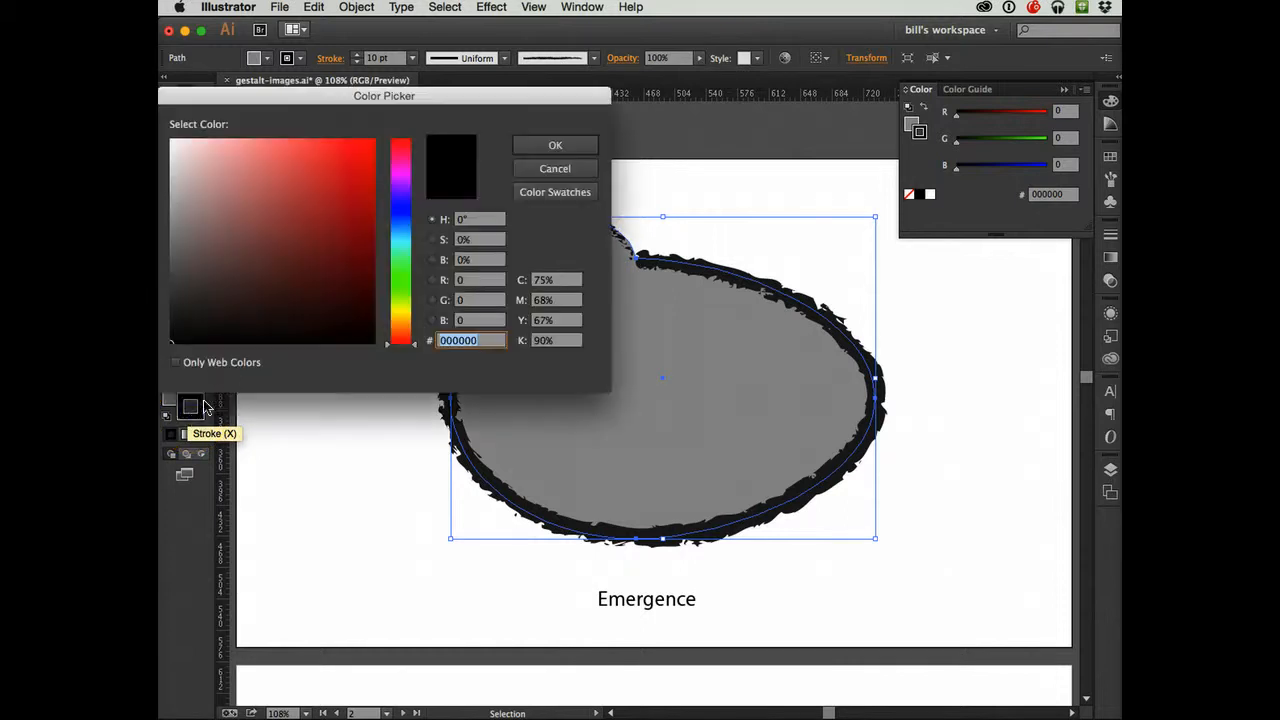
drag(171, 288, 172, 174)
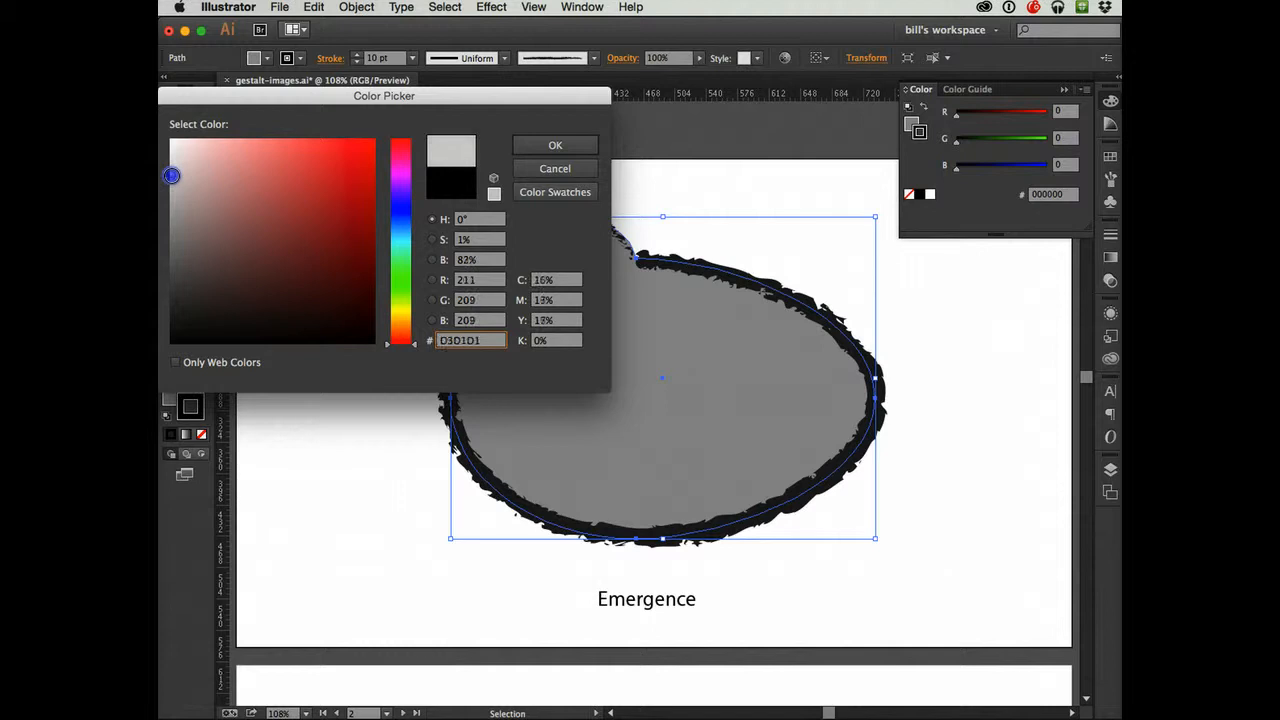
click(523, 145)
click(370, 266)
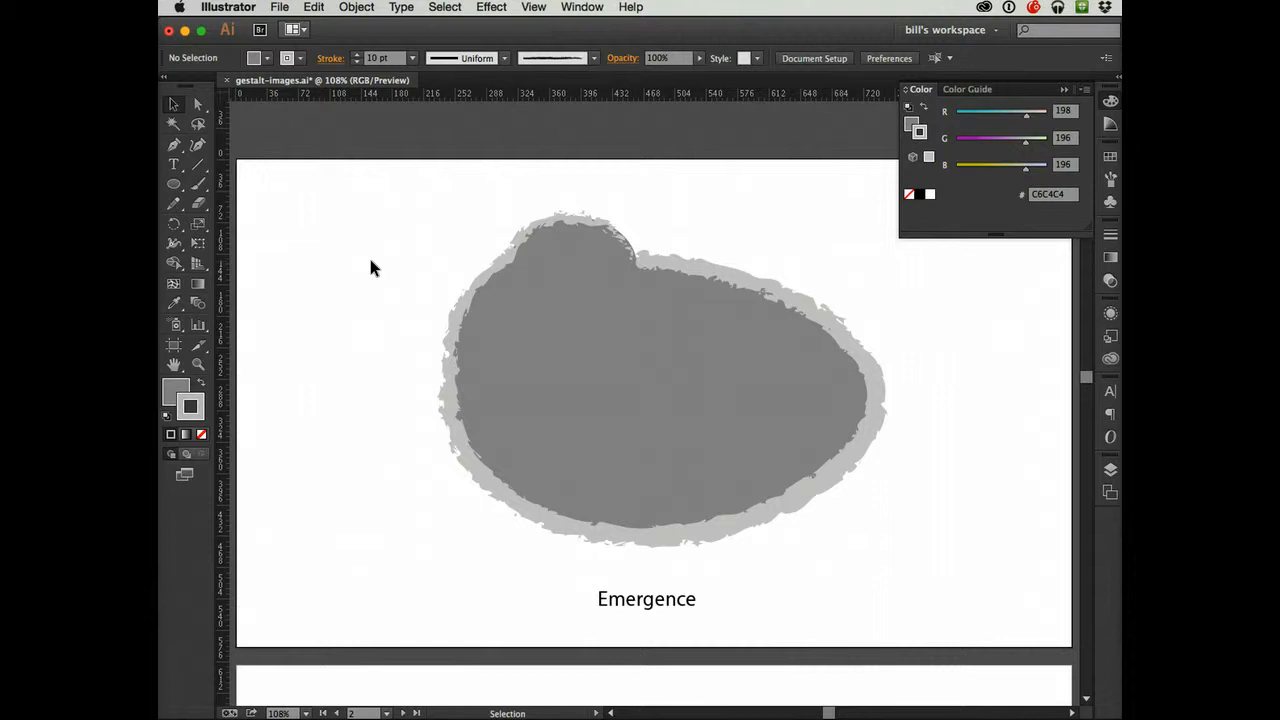
Step: Draw a circle outward from the grey shape's centre at about X 490, Y 250 px, and swap its fill and stroke colours
click(173, 188)
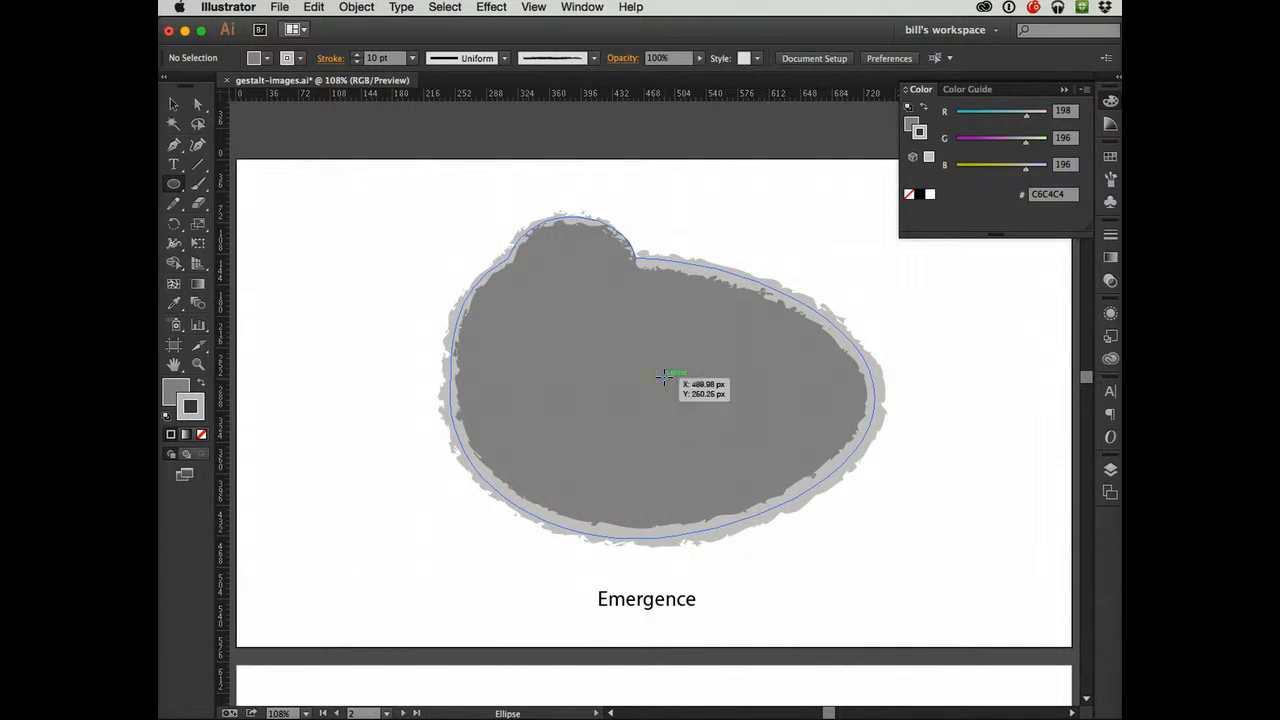
drag(664, 377, 700, 426)
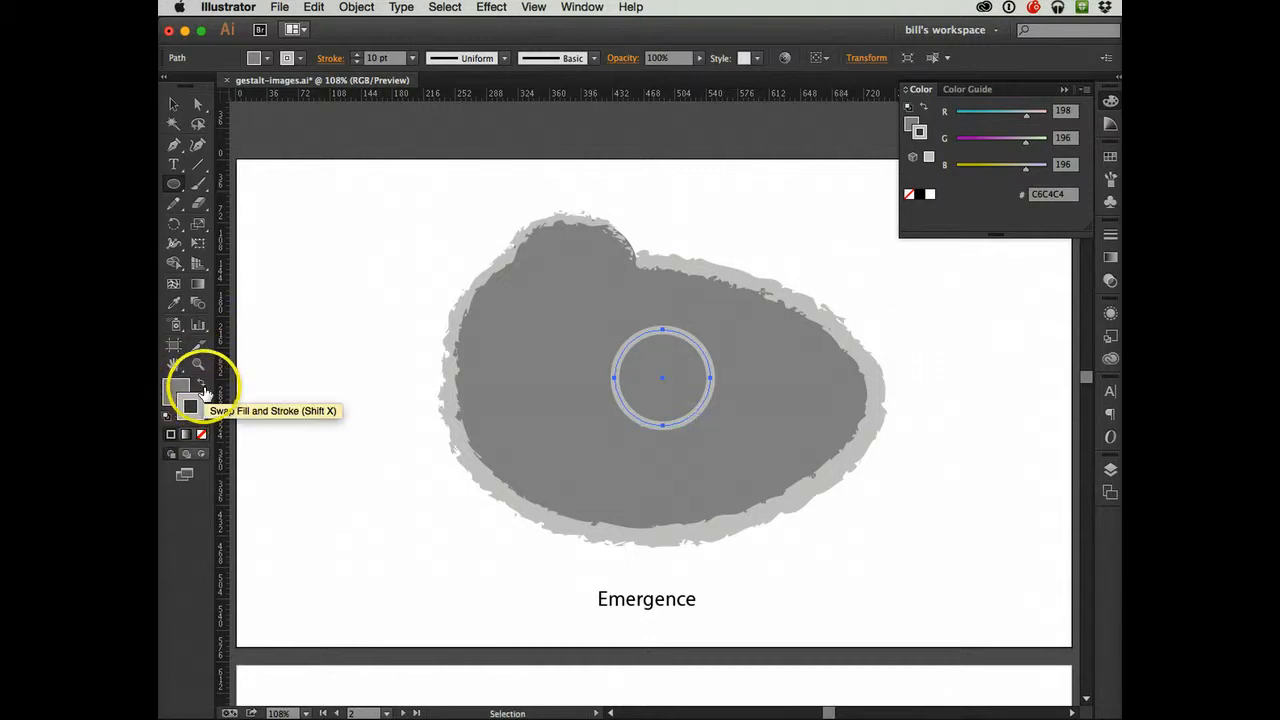
click(203, 391)
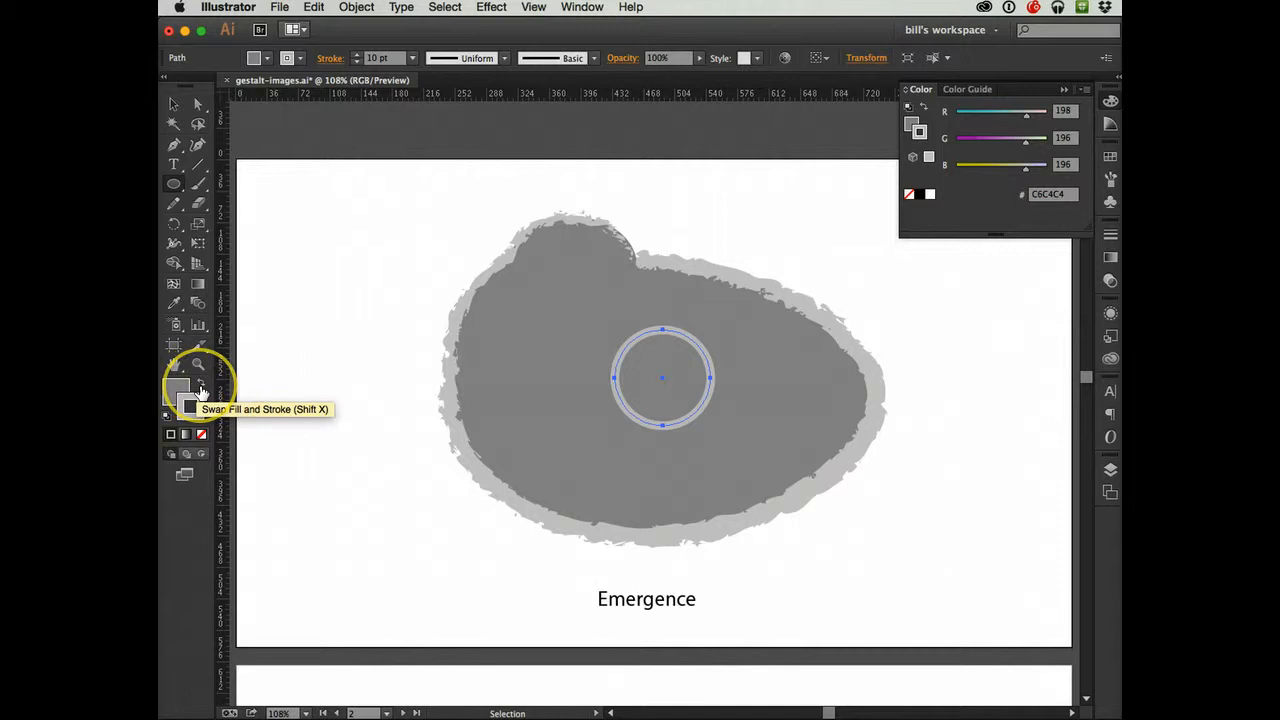
click(201, 391)
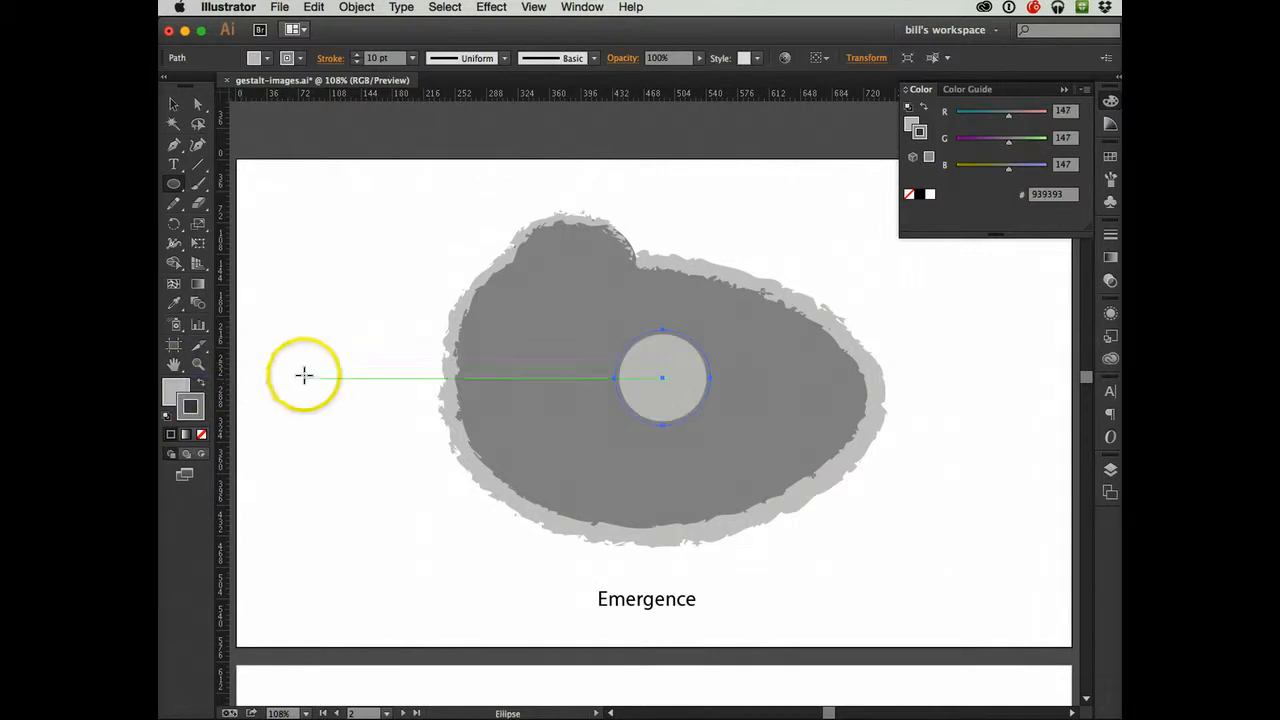
Step: Set the circle's fill to white FFFFFF and its stroke to none
double_click(172, 398)
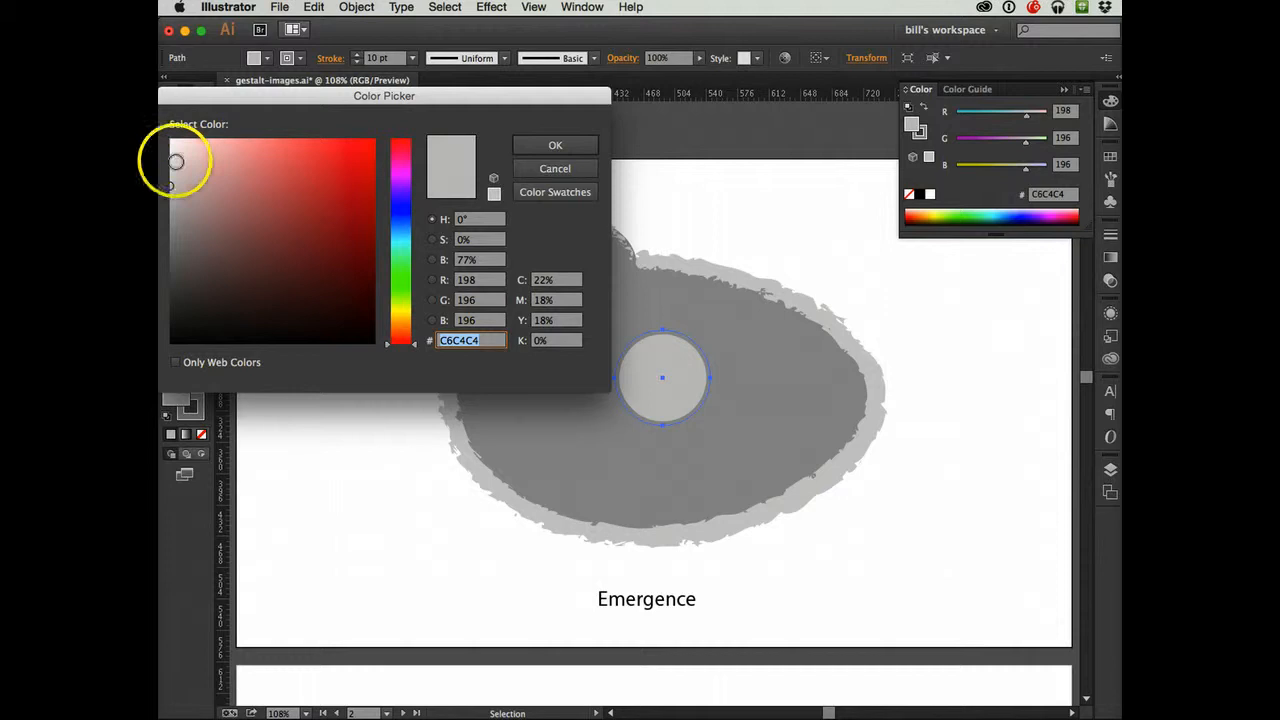
click(170, 137)
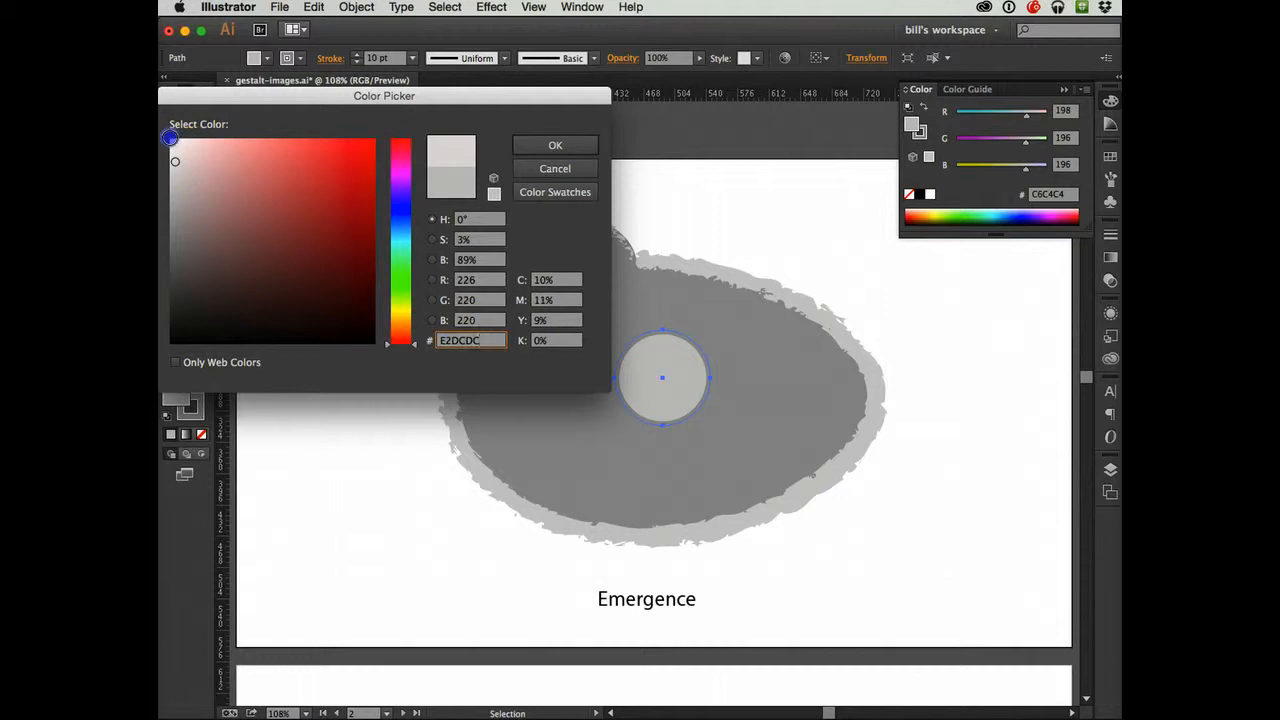
click(532, 145)
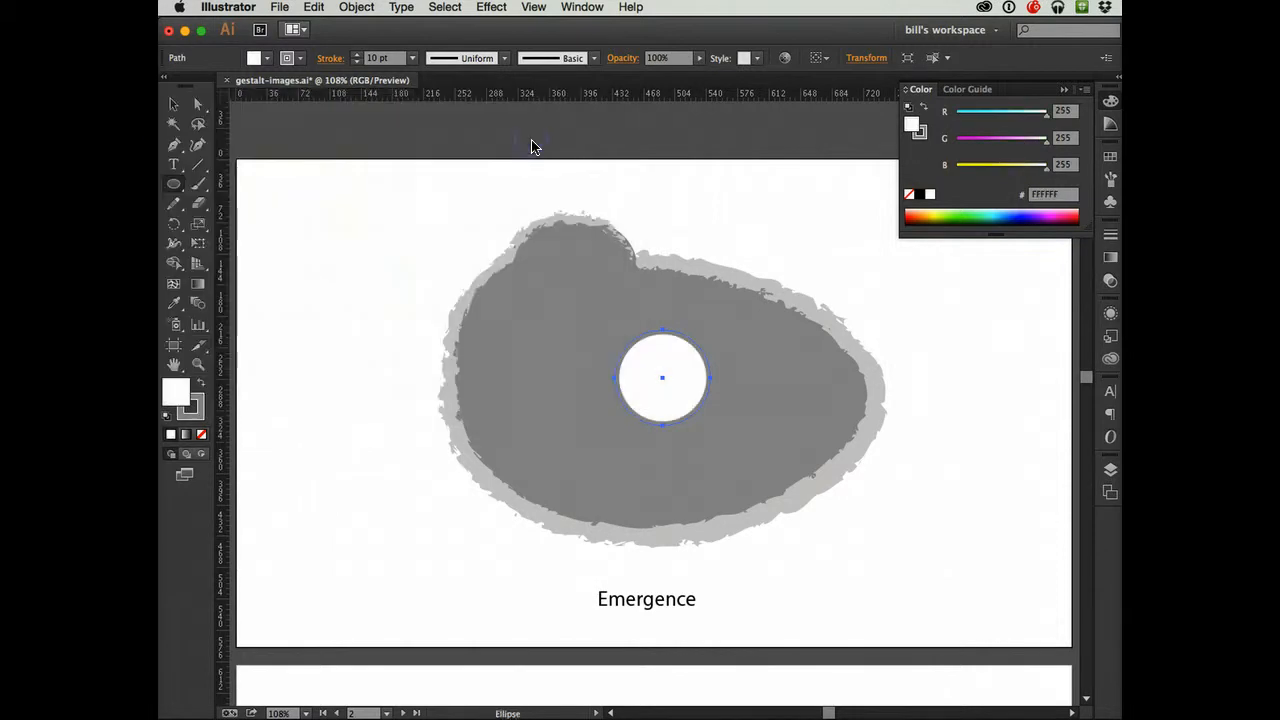
click(200, 418)
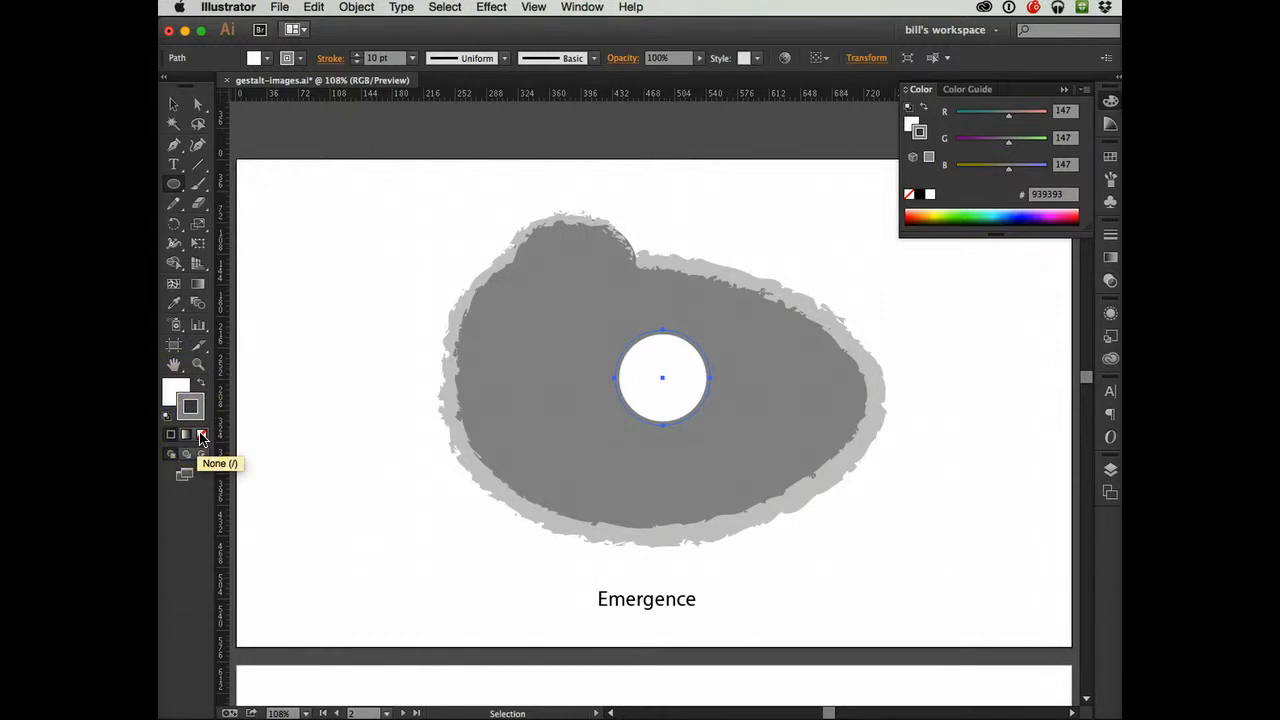
click(201, 437)
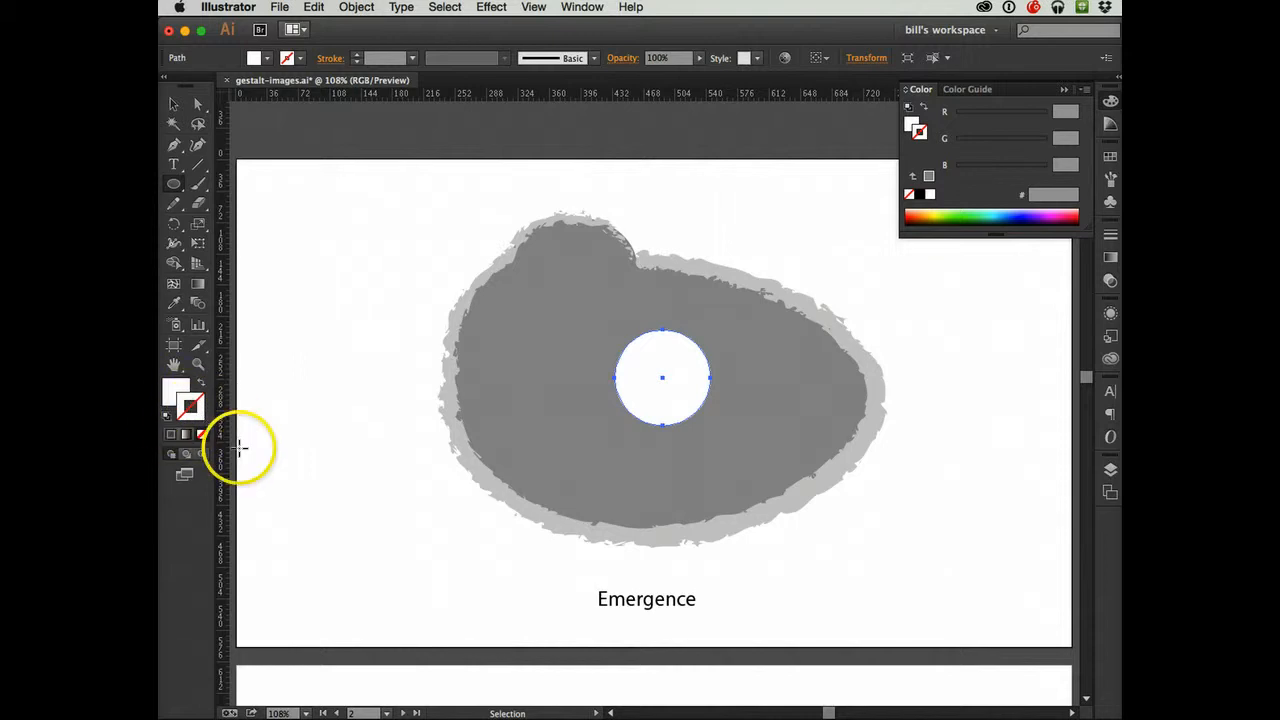
click(198, 418)
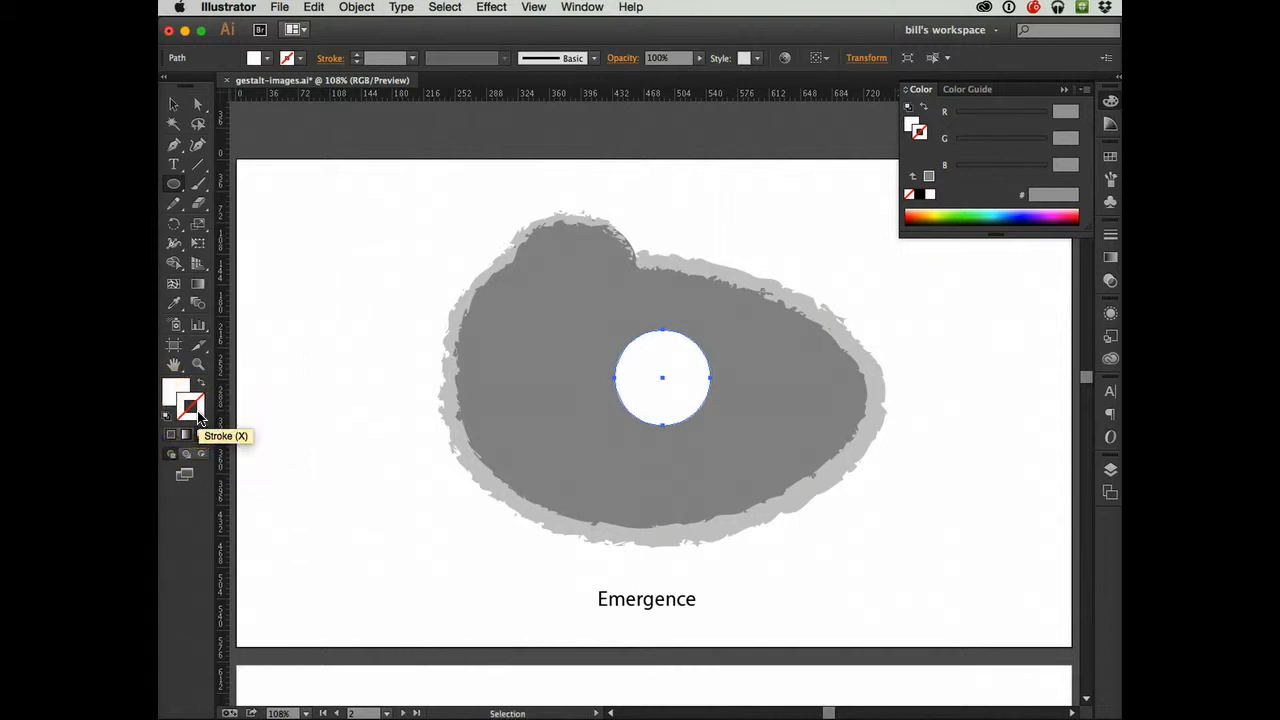
click(176, 390)
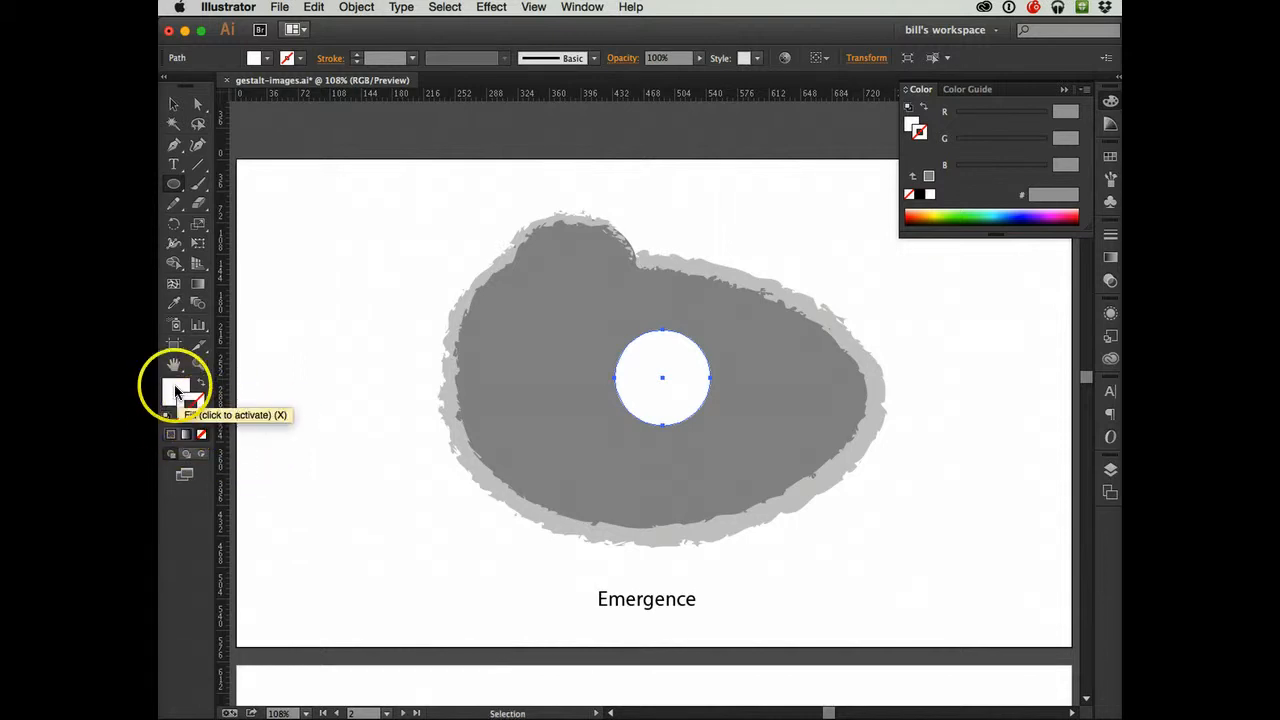
Step: Clear the circle's fill, and reset it to the default white fill with the stroke set to none
click(172, 393)
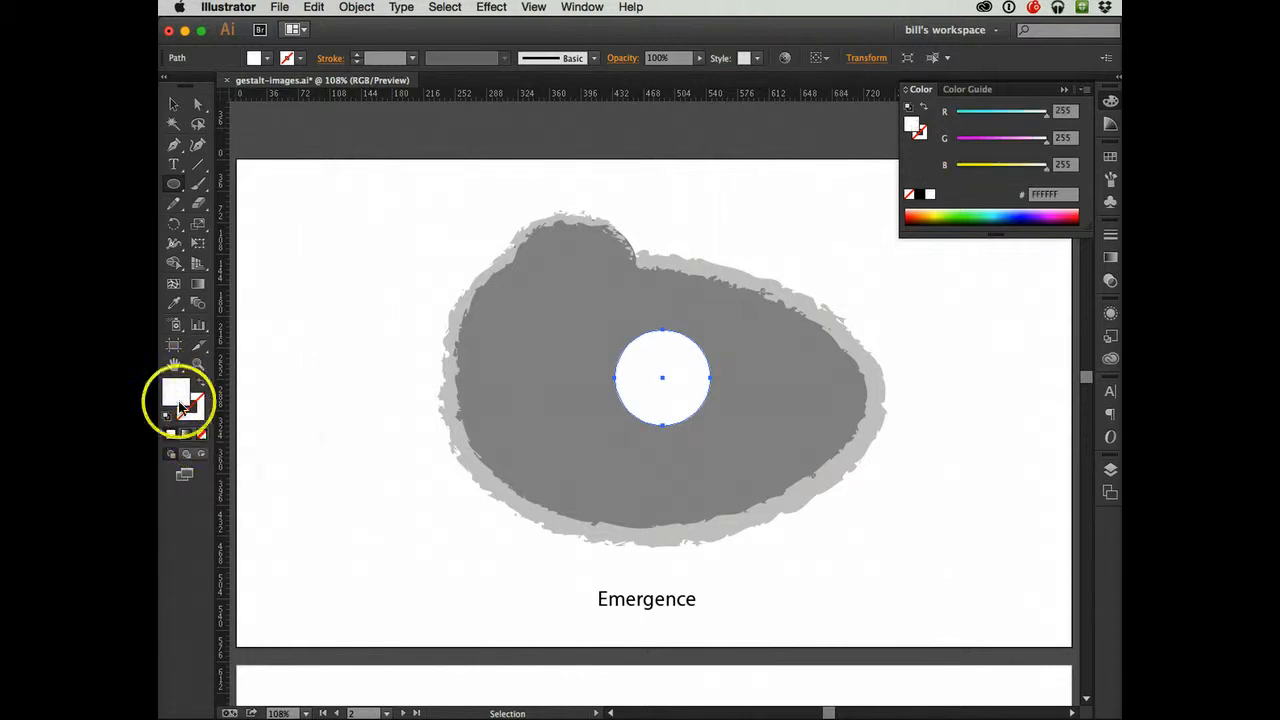
click(201, 437)
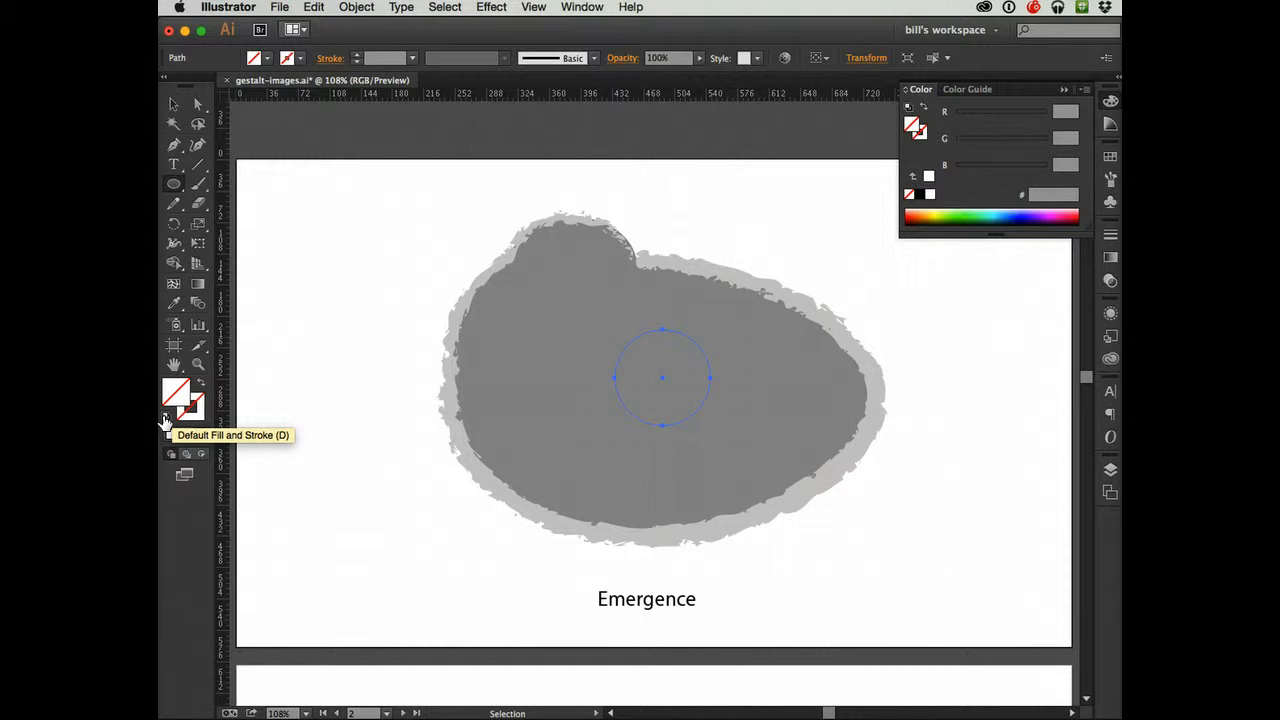
click(166, 424)
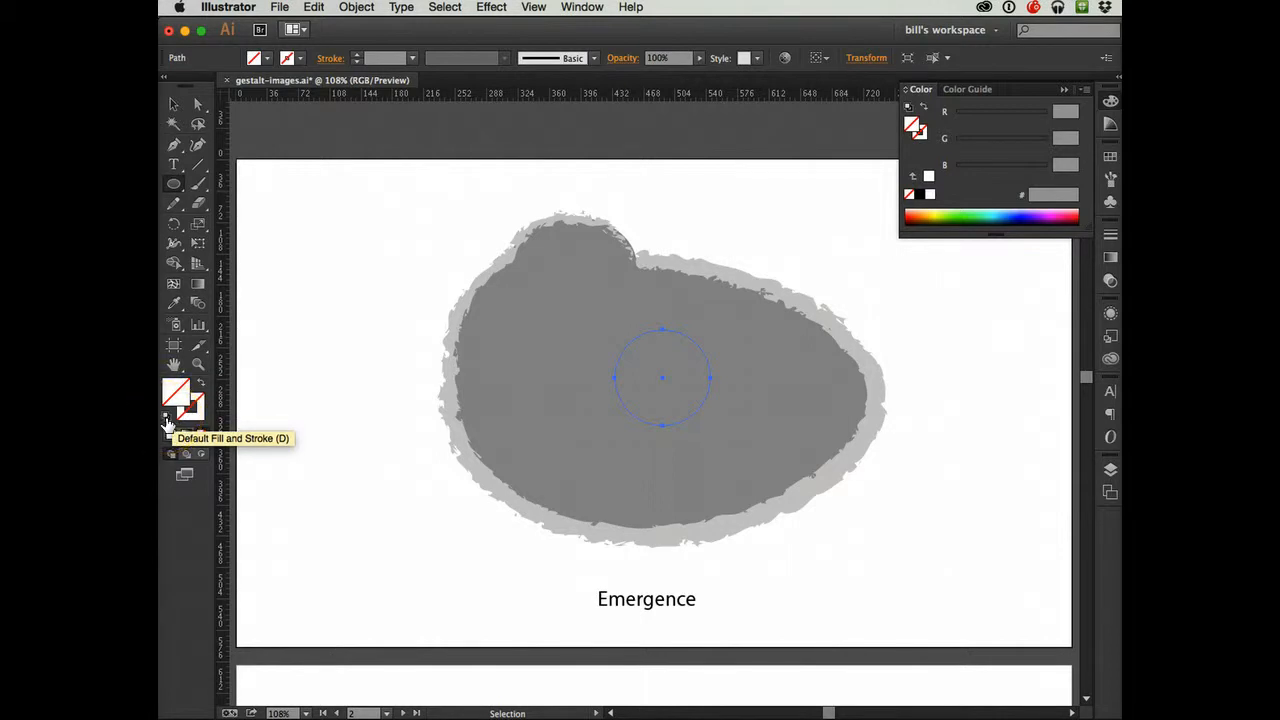
click(166, 424)
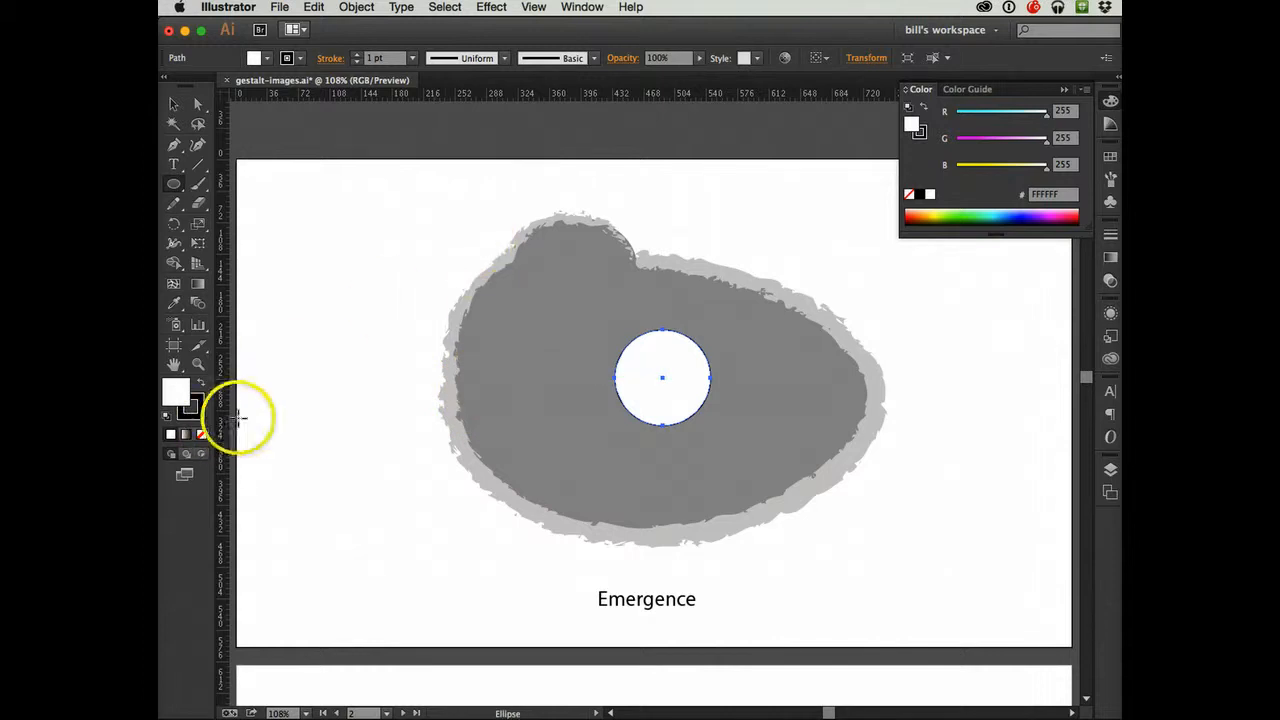
click(197, 416)
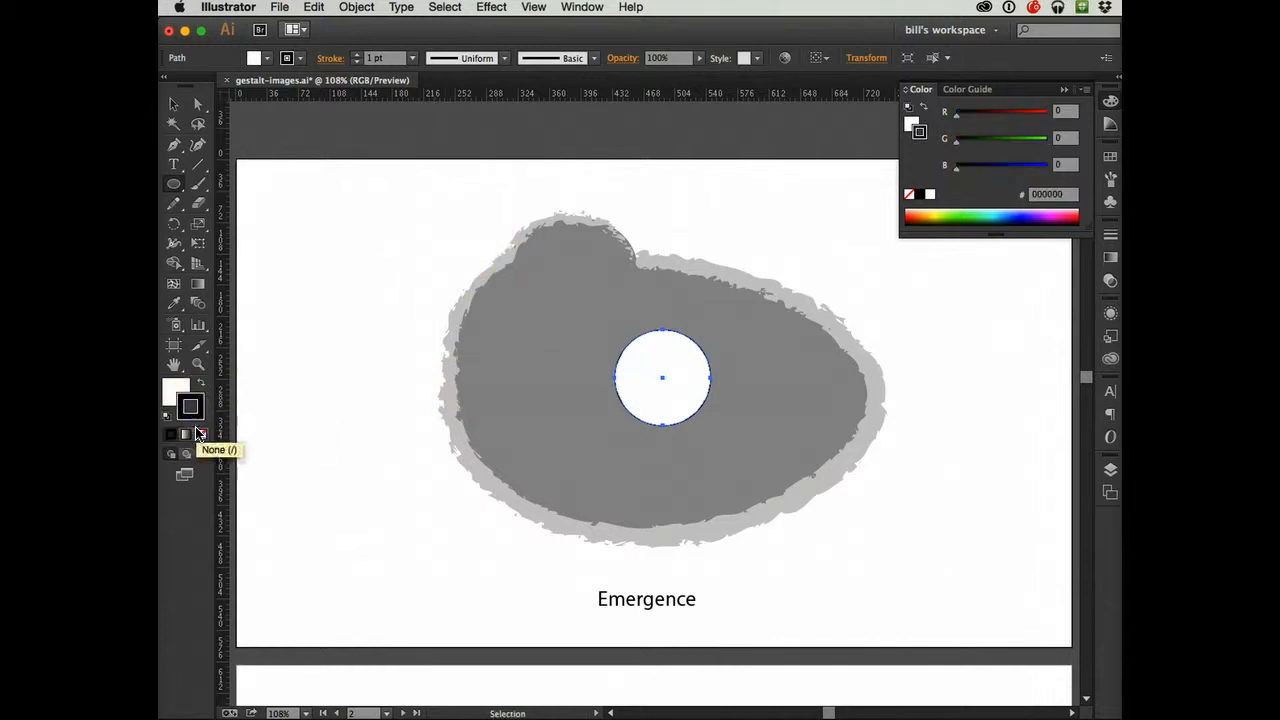
click(201, 437)
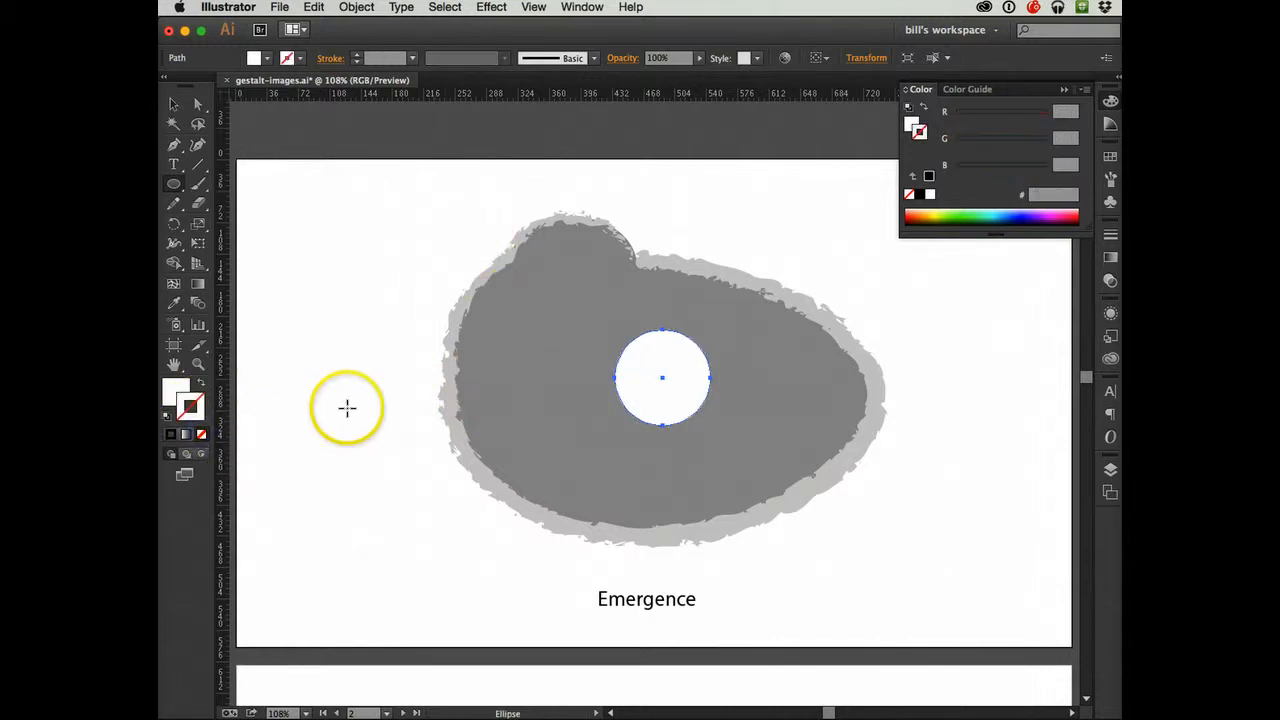
Step: Select the brushed grey shape and nudge it down and back up so it sits centred around the white circle
click(172, 112)
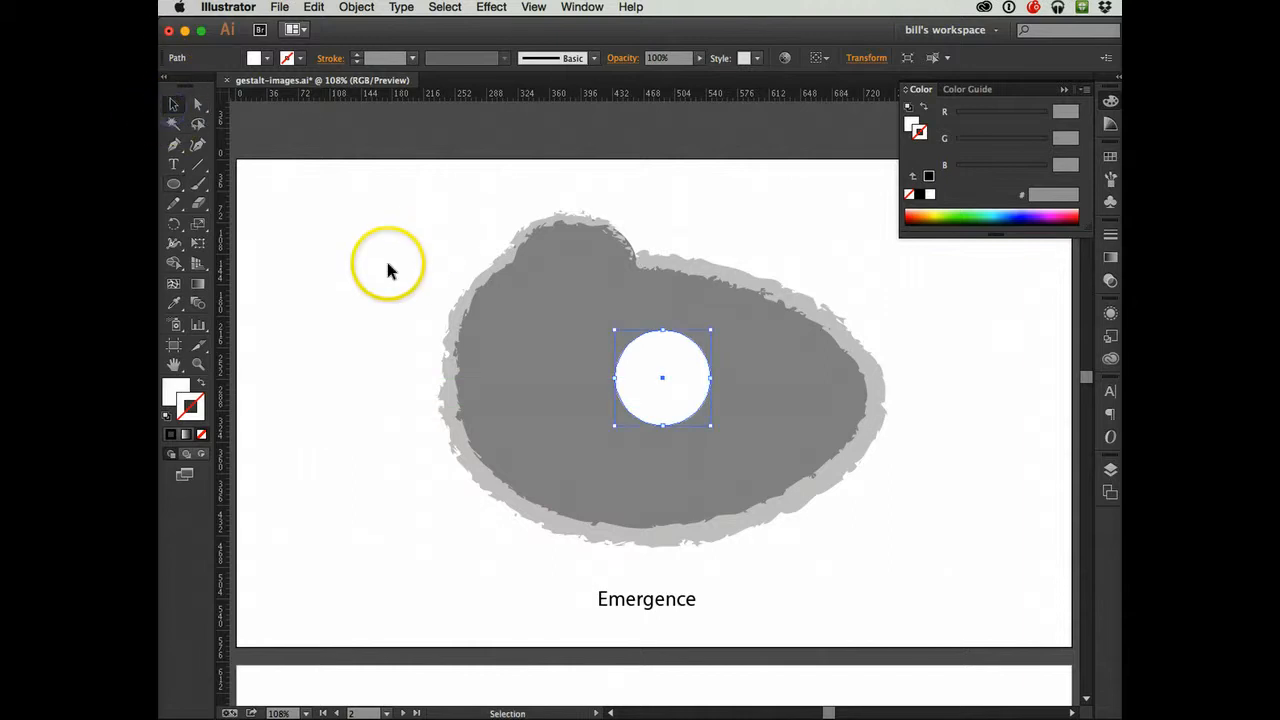
click(489, 338)
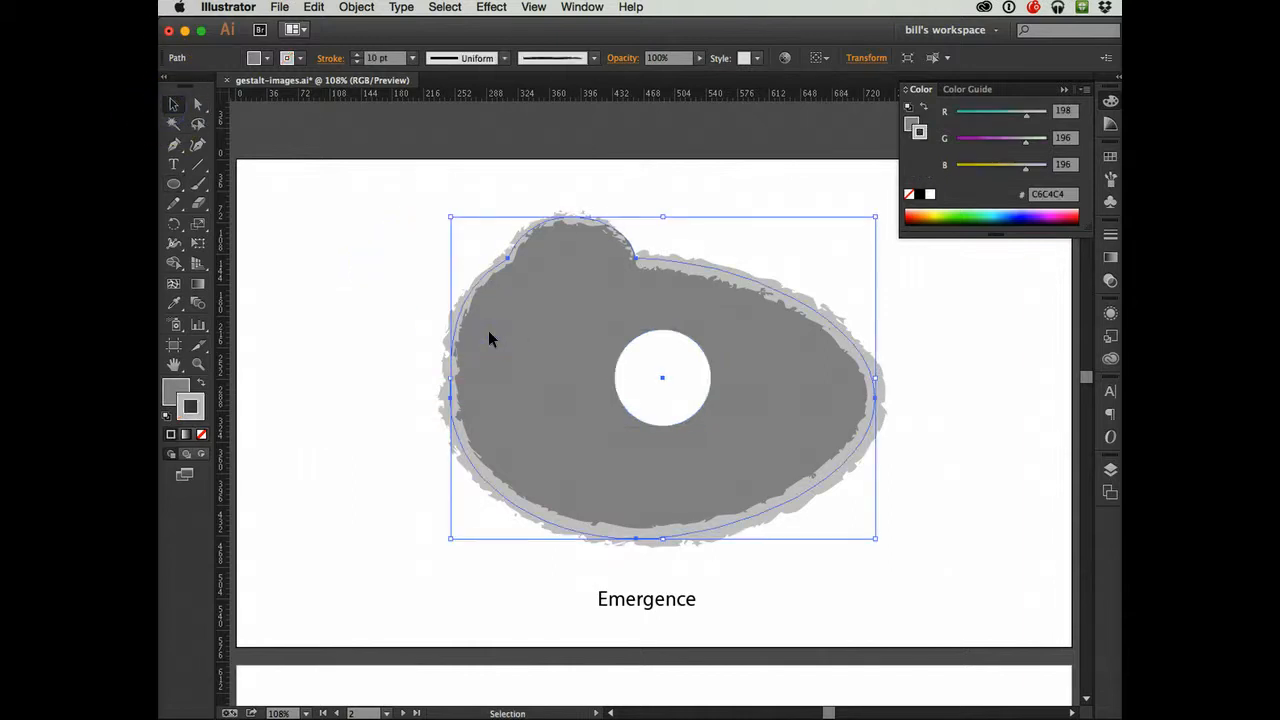
key(Down)
key(Down)
key(Down)
key(Down)
key(Down)
key(Down)
key(Down)
key(Down)
key(Down)
key(Down)
key(Down)
key(Down)
key(Down)
key(Down)
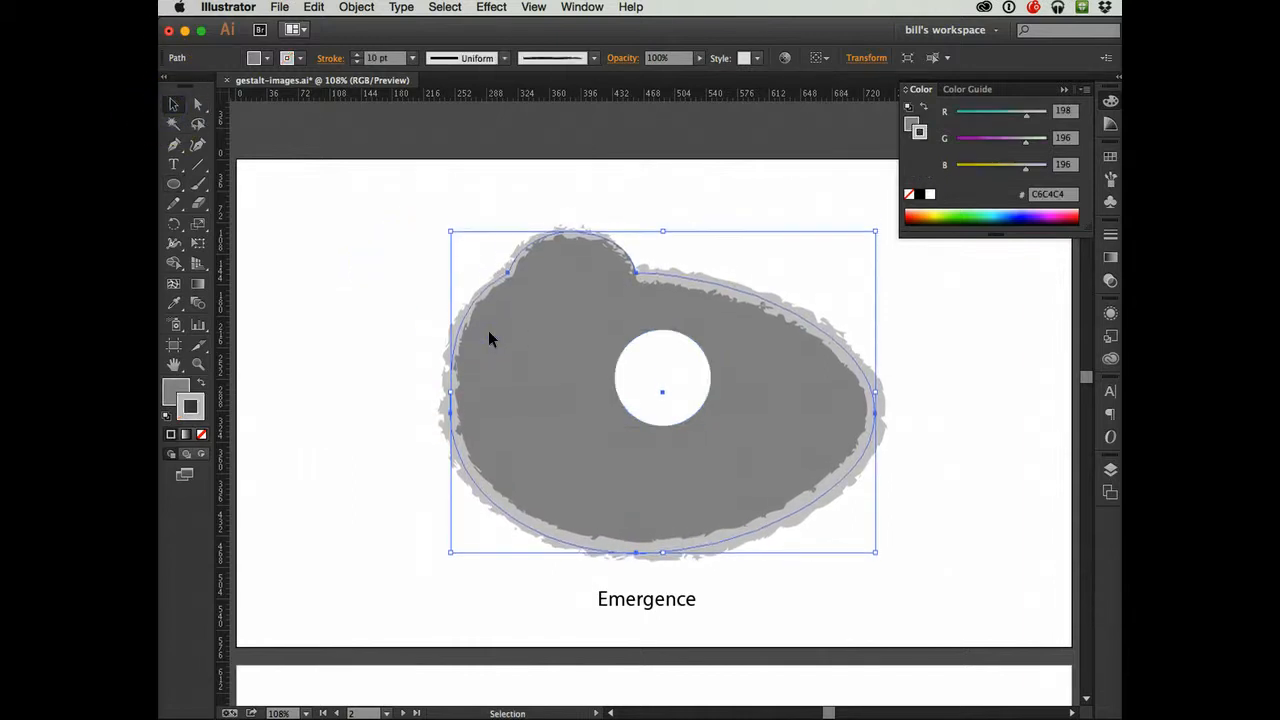
key(Down)
key(Down)
key(Down)
key(Down)
key(Down)
key(Down)
key(Down)
key(Down)
key(Down)
key(Down)
key(Up)
key(Up)
key(Up)
key(Up)
key(Up)
key(Up)
key(Up)
key(Up)
key(Up)
key(Up)
key(Up)
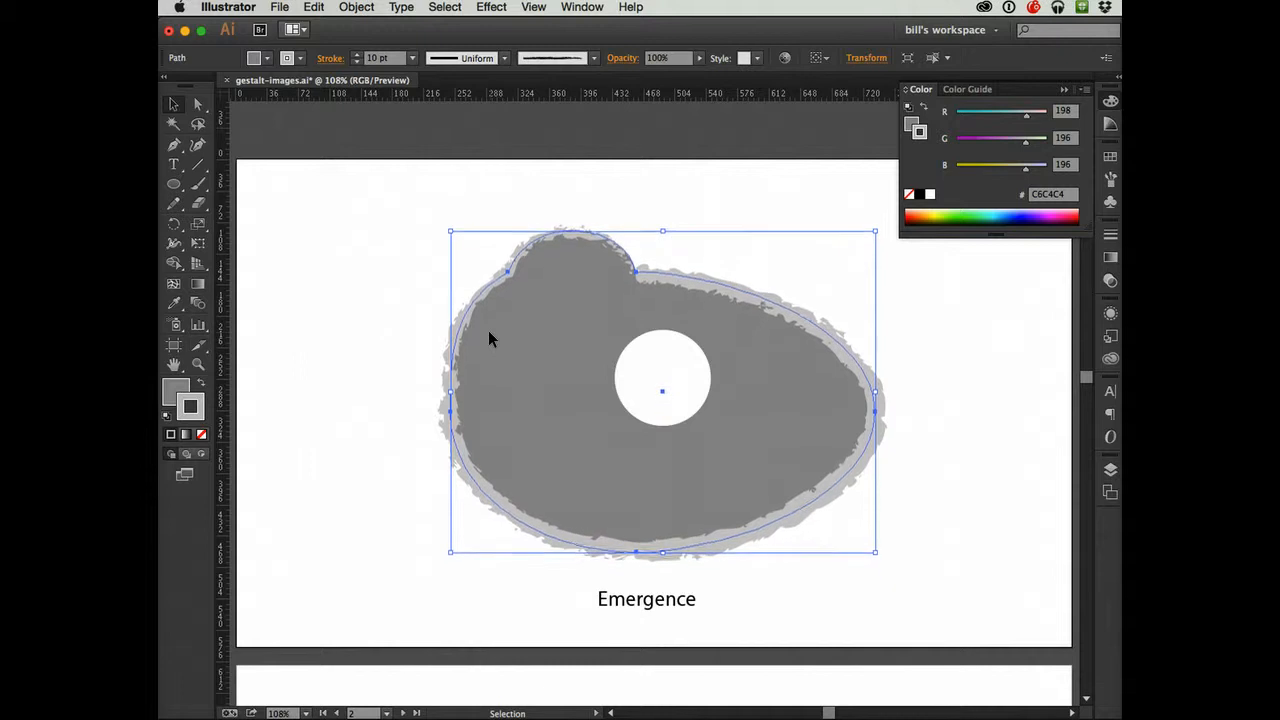
key(Up)
key(Up)
key(Up)
key(Up)
key(Up)
key(Up)
key(Up)
key(Up)
key(Up)
key(Up)
key(Up)
key(Up)
key(Up)
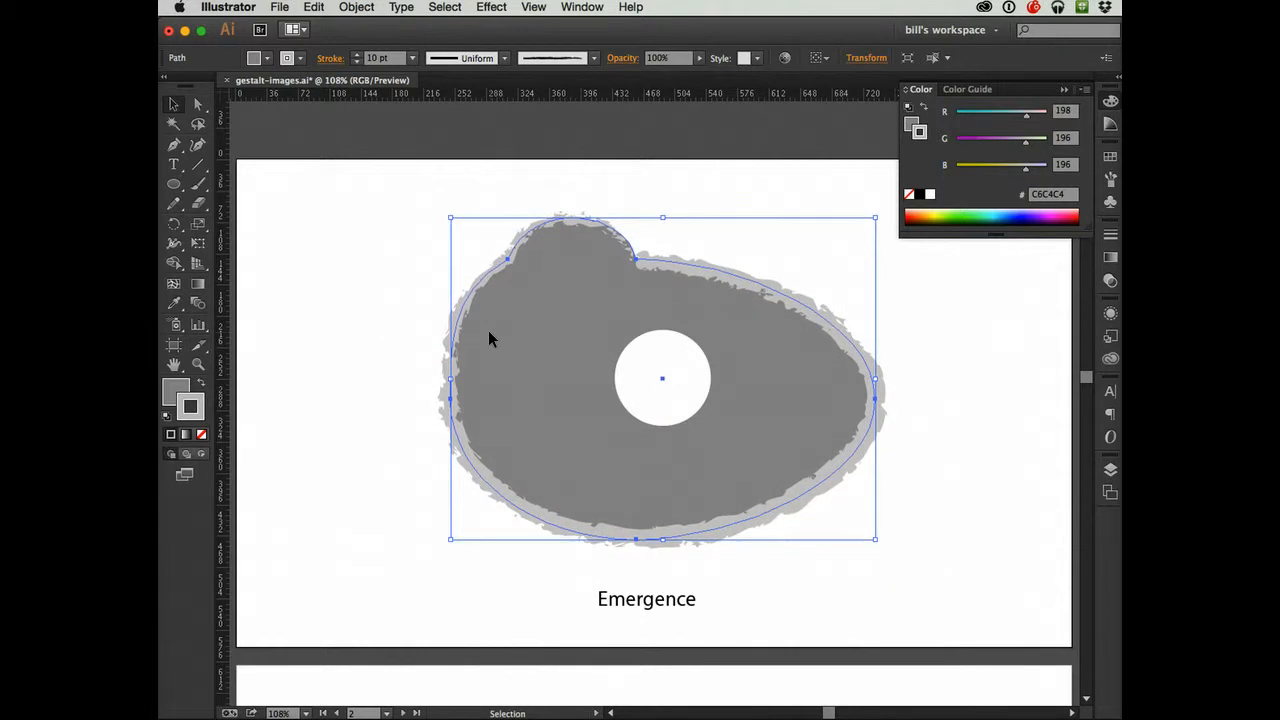
Step: Add the white circle to the selection and nudge both objects left and back right to the middle of the artboard
shift+click(659, 342)
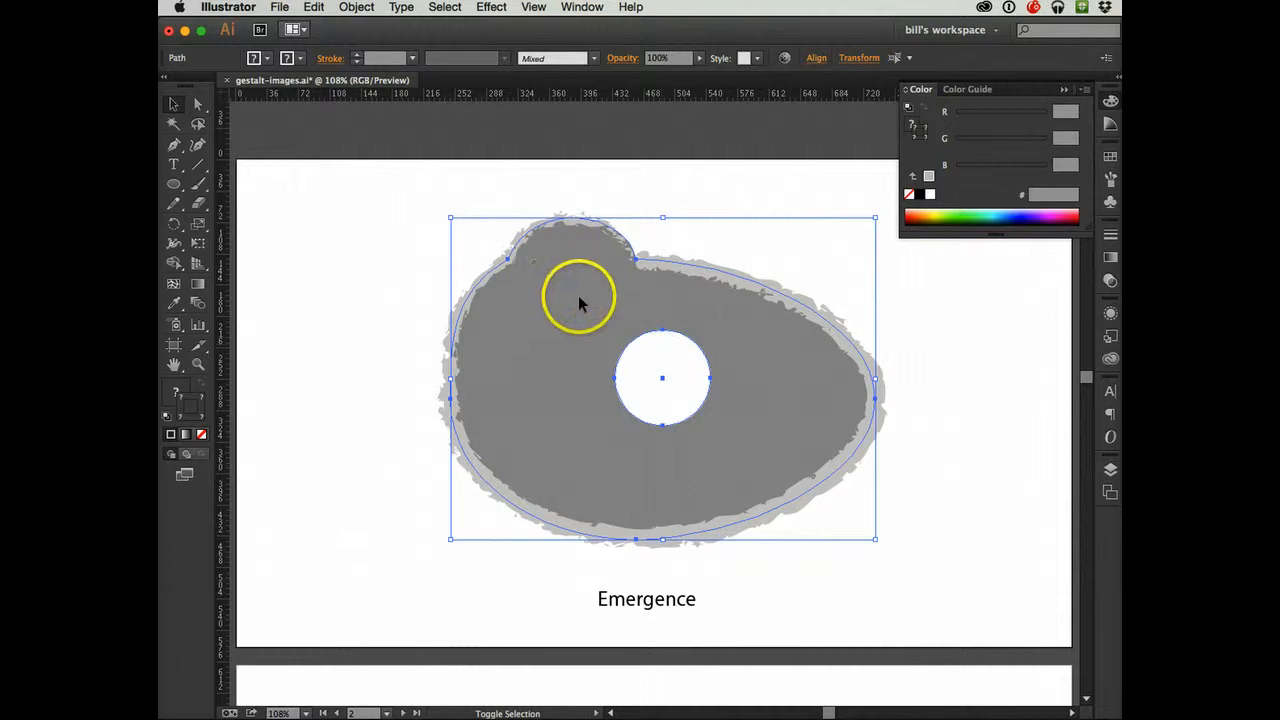
key(Left)
key(Left)
key(Left)
key(Left)
key(Left)
key(Left)
key(Left)
key(Left)
key(Left)
key(Left)
key(Left)
key(Left)
key(Left)
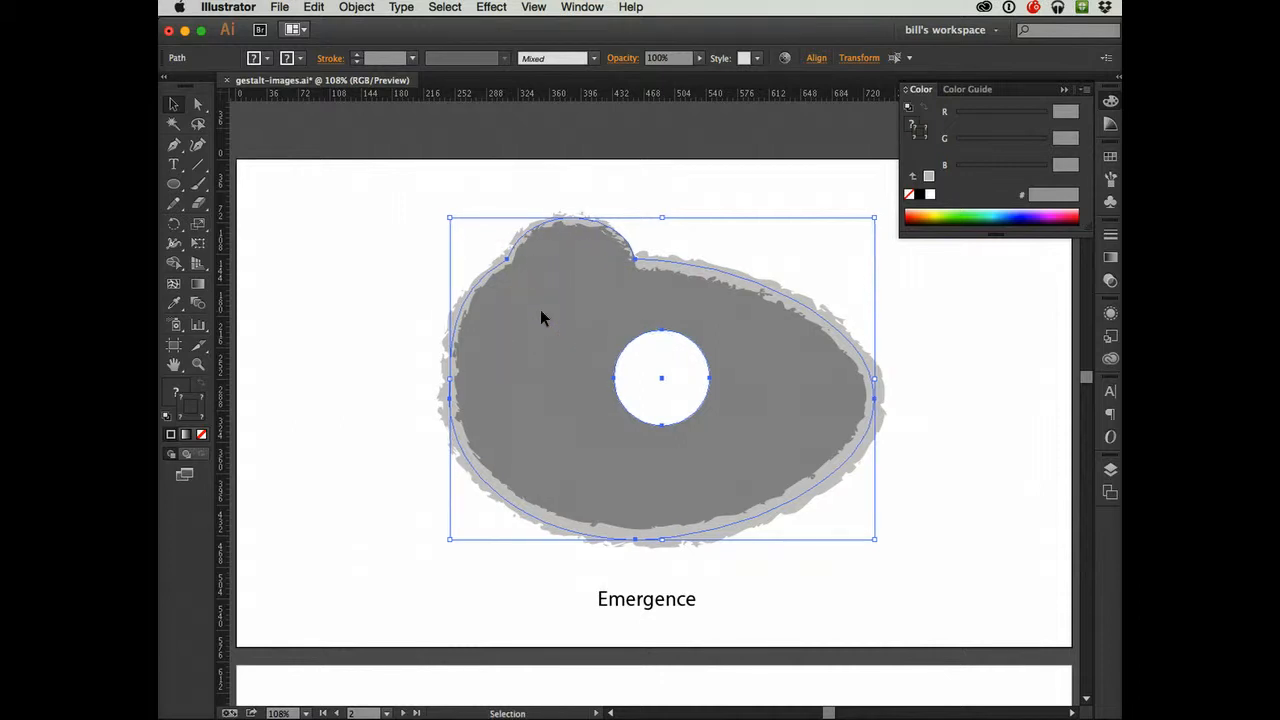
key(Left)
key(Left)
key(Left)
key(Left)
key(Left)
key(Left)
key(Left)
key(Left)
key(Left)
key(Left)
key(Left)
key(Left)
key(Left)
key(Left)
key(Left)
key(Left)
key(Left)
key(Left)
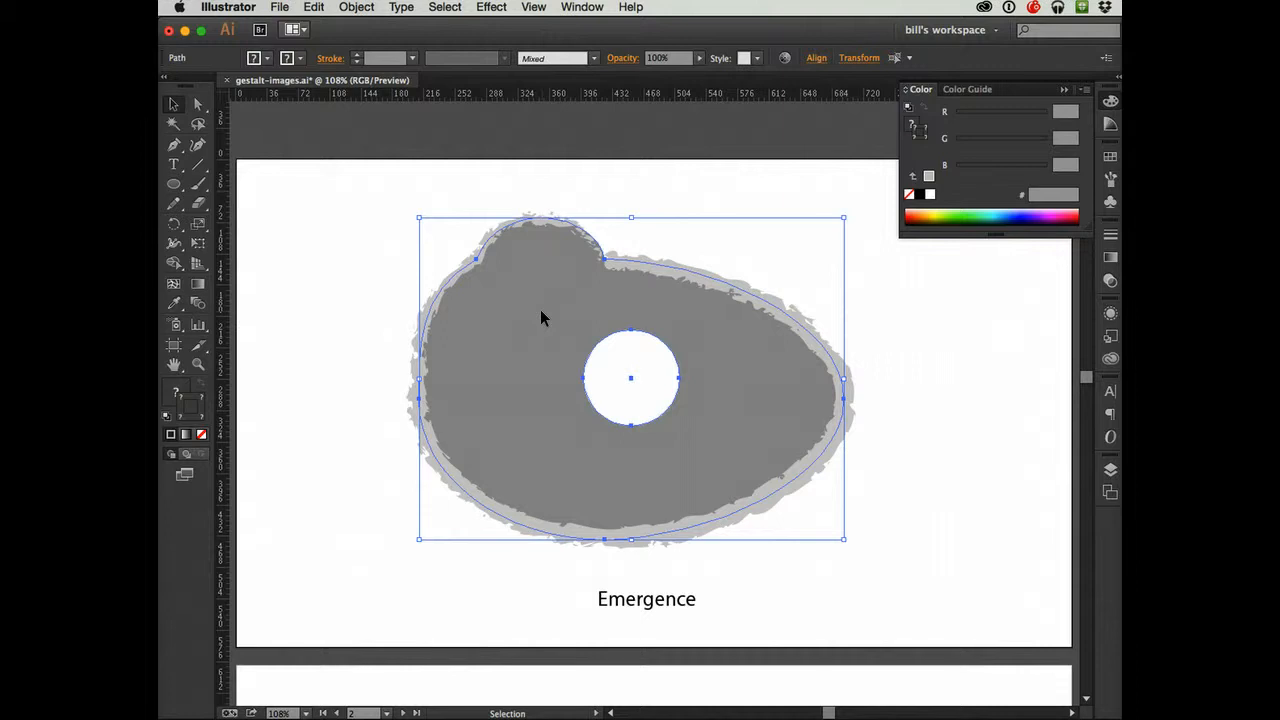
key(Right)
key(Right)
key(Right)
key(Right)
key(Right)
key(Right)
key(Right)
key(Right)
key(Right)
key(Right)
key(Right)
key(Right)
key(Right)
key(Right)
key(Right)
key(Right)
key(Right)
key(Right)
key(Right)
key(Right)
key(Right)
key(Right)
key(Right)
key(Right)
key(Right)
key(Right)
key(Right)
key(Right)
key(Right)
key(Right)
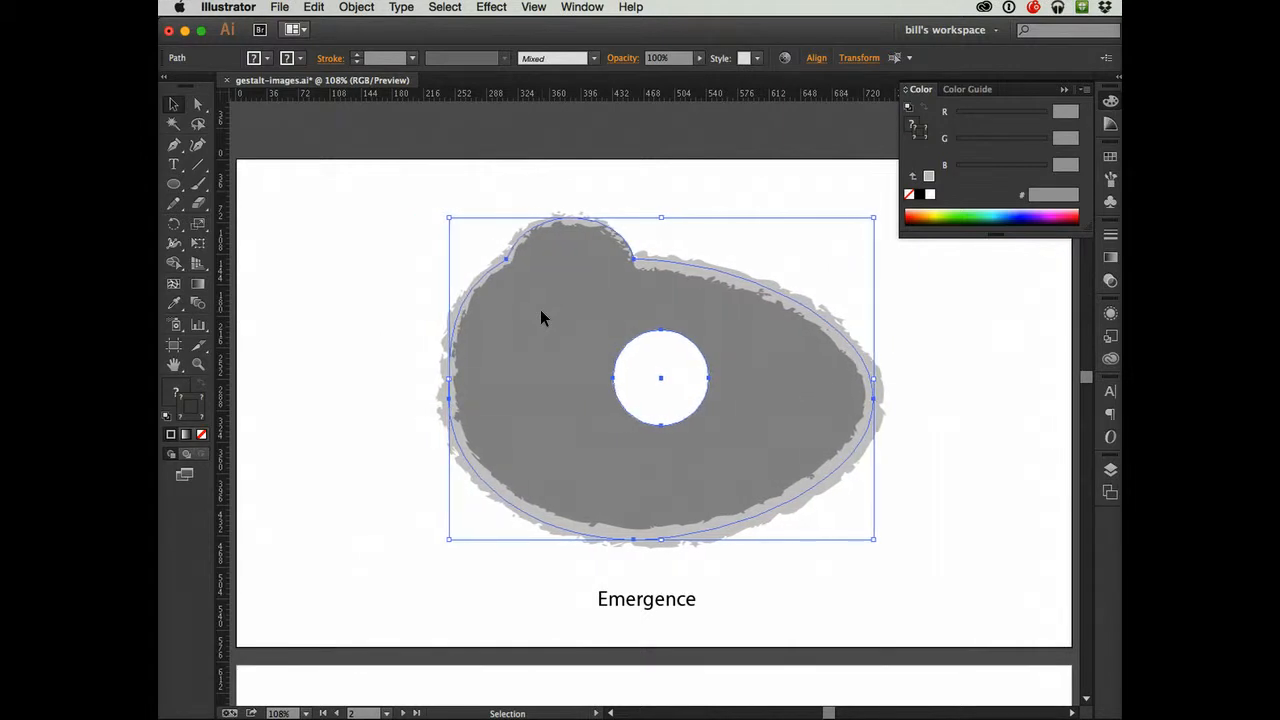
Step: Group the brushed grey shape with the white circle and reselect them as one object
key(a)
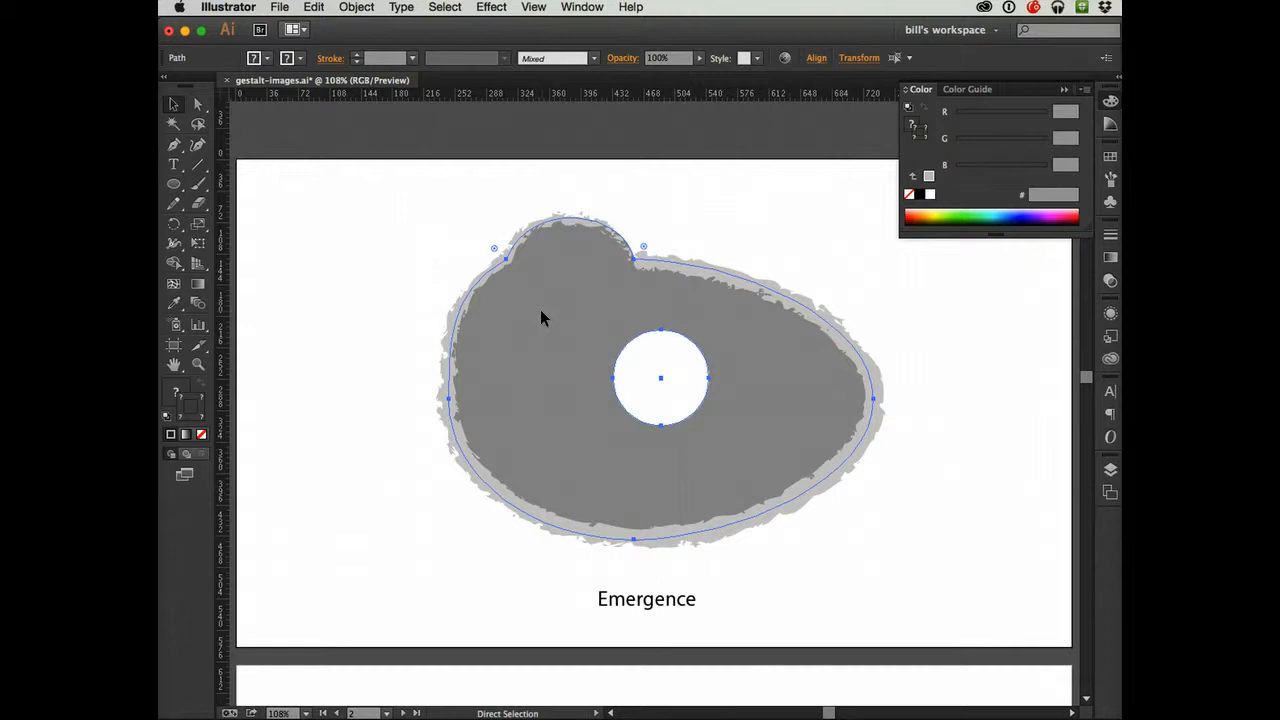
key(v)
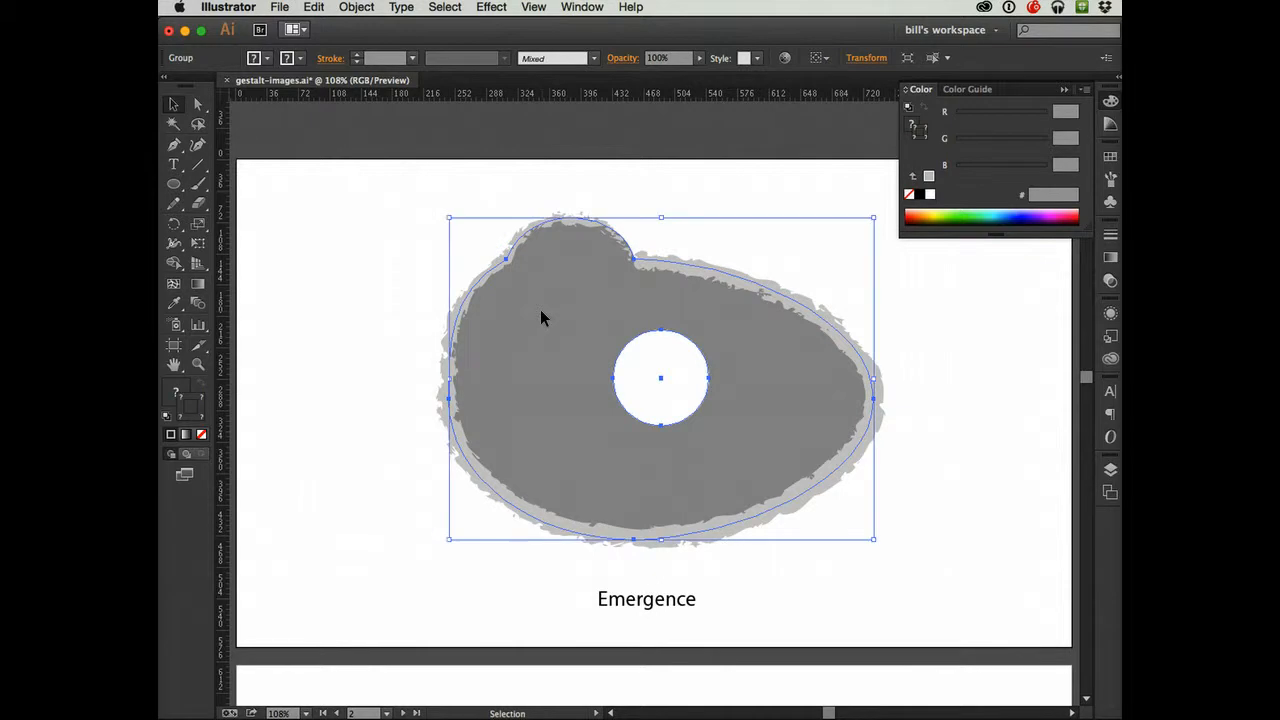
click(397, 315)
click(513, 316)
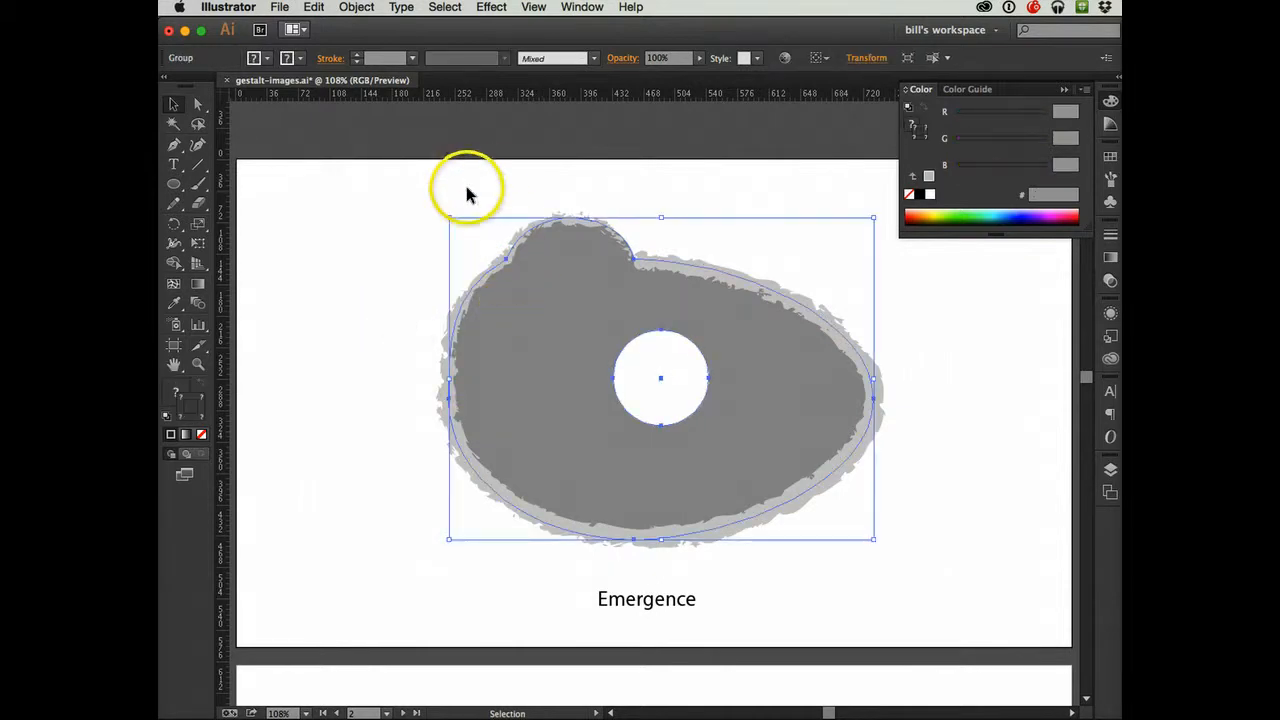
Step: Shrink the group proportionally to about 215 px wide in the artboard's upper part and place a duplicate to its right
drag(449, 219, 560, 308)
drag(613, 379, 640, 385)
click(418, 342)
click(789, 406)
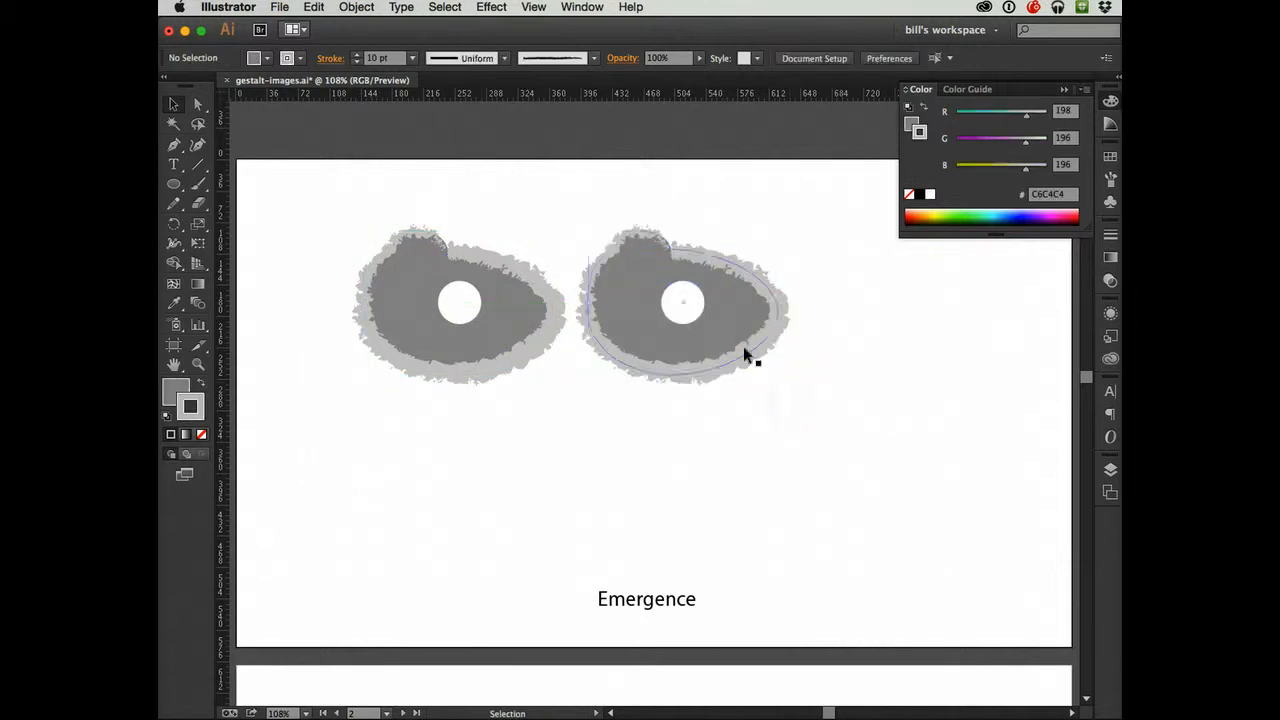
Step: Fill only the brushed outer shape of the right-hand duplicate with dark grey 282828
click(732, 316)
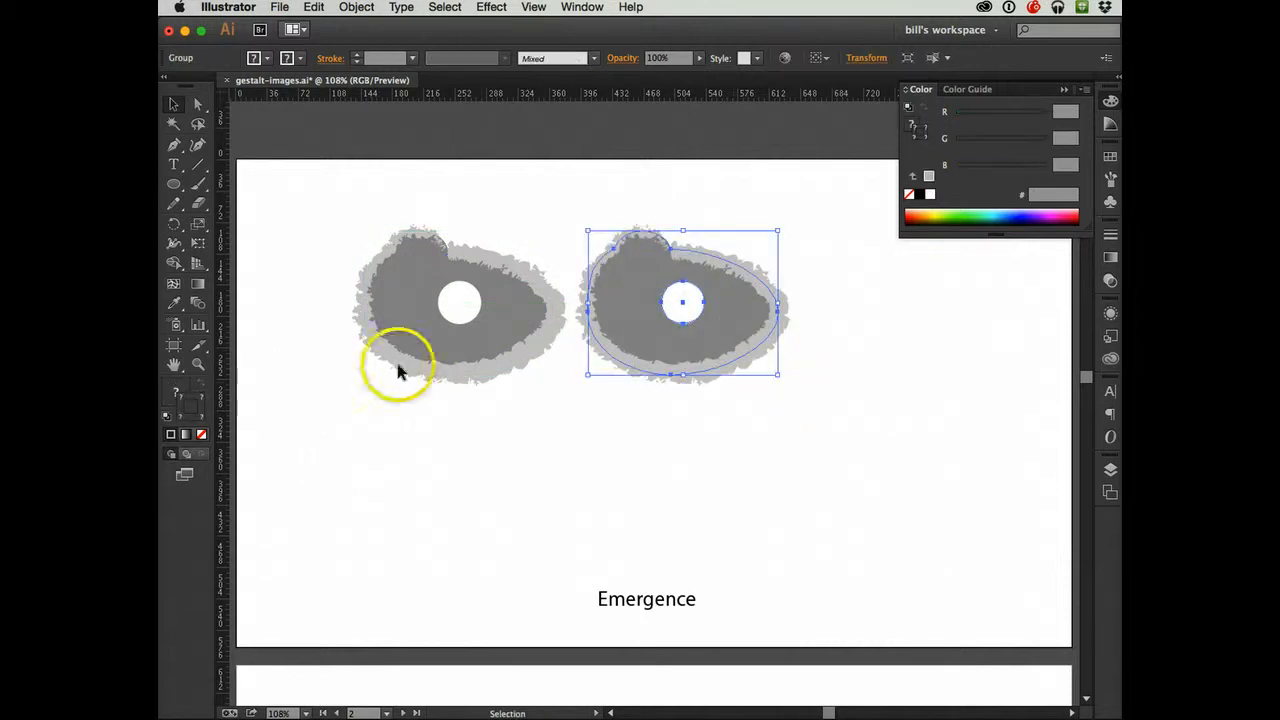
click(200, 110)
click(642, 284)
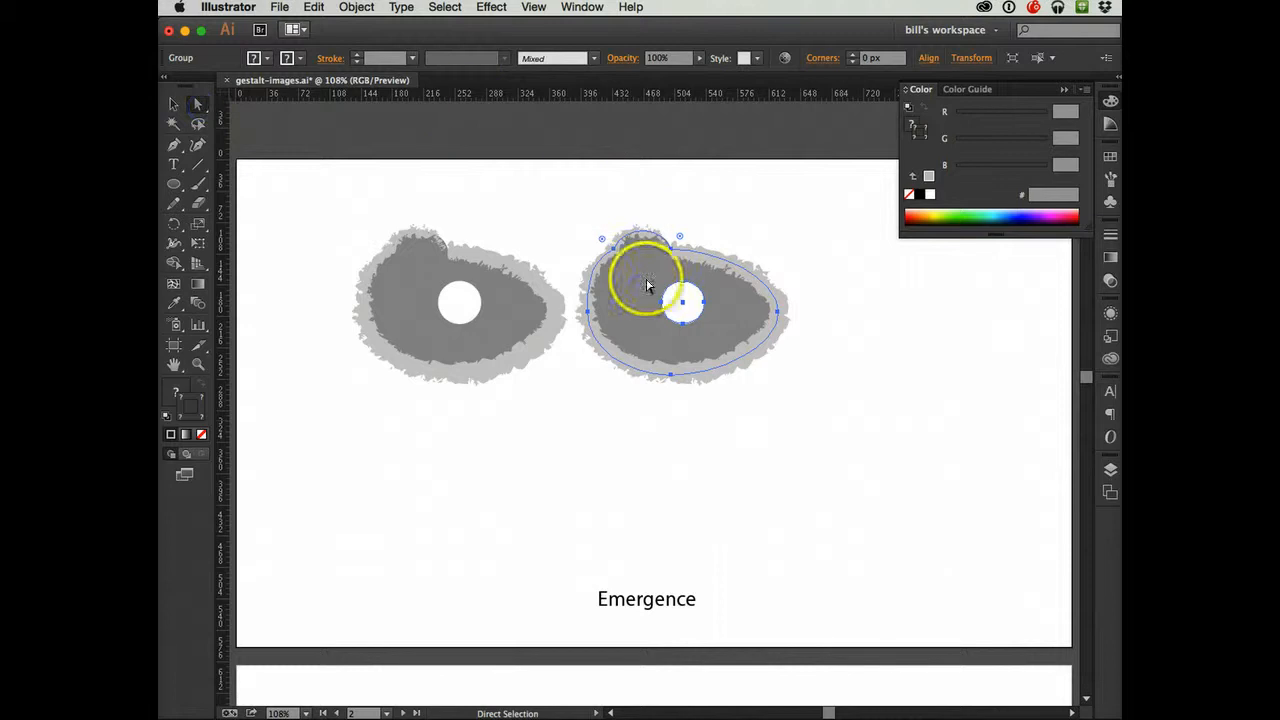
click(580, 490)
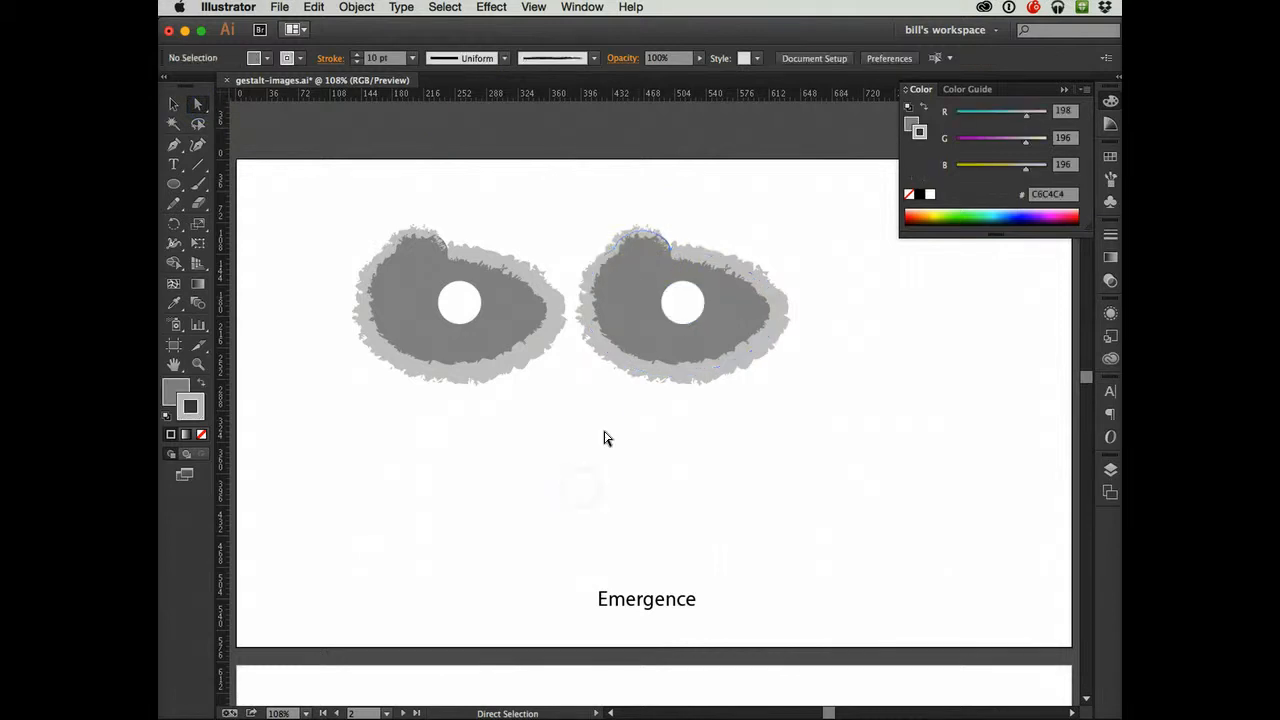
click(628, 330)
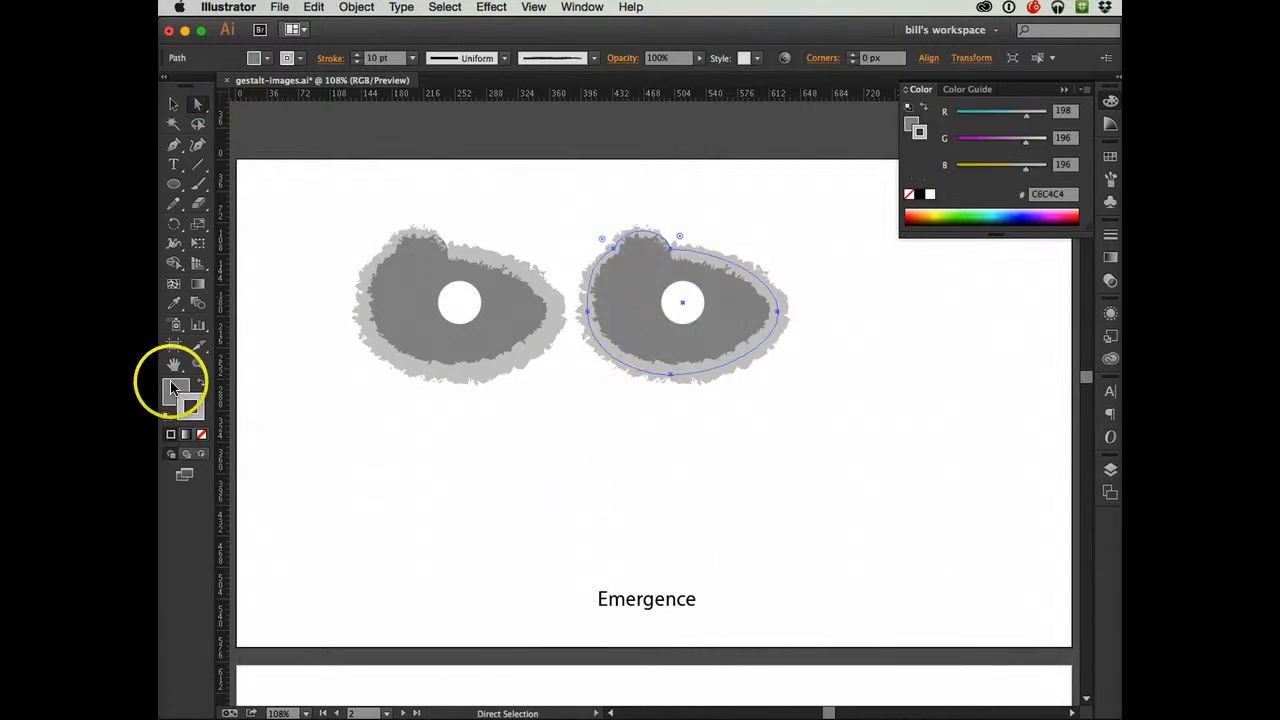
click(173, 388)
double_click(168, 395)
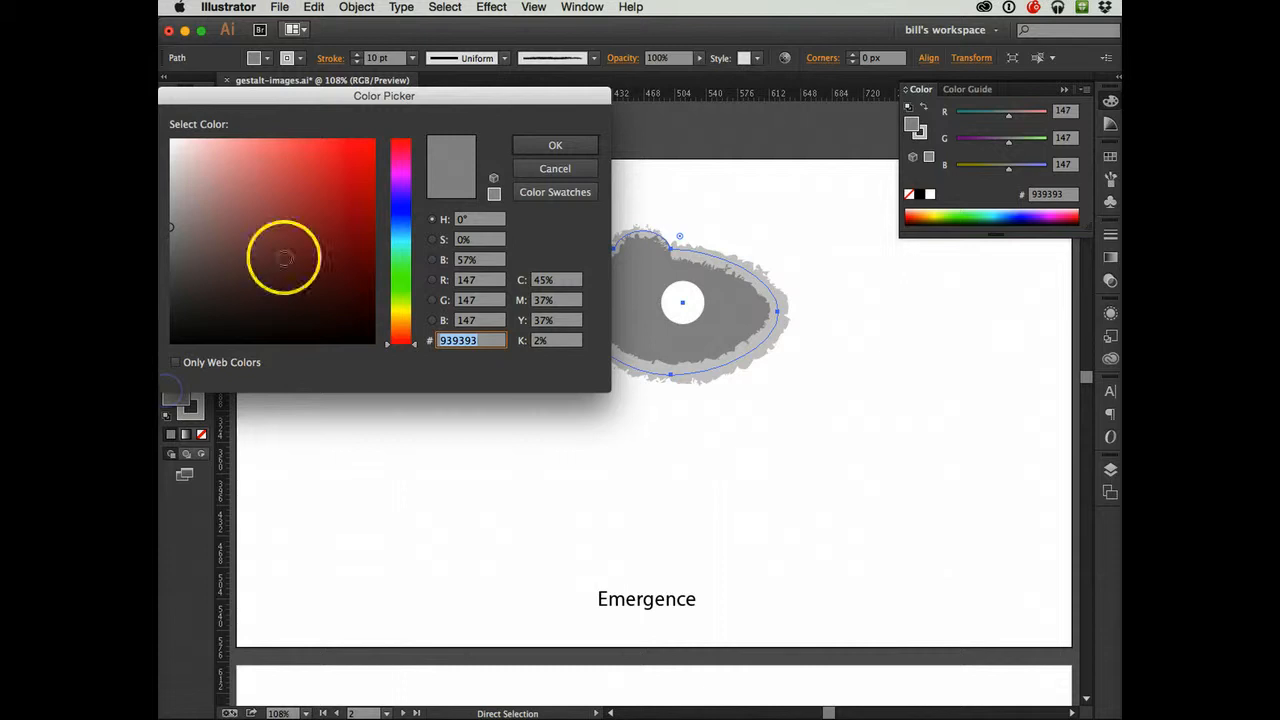
click(172, 310)
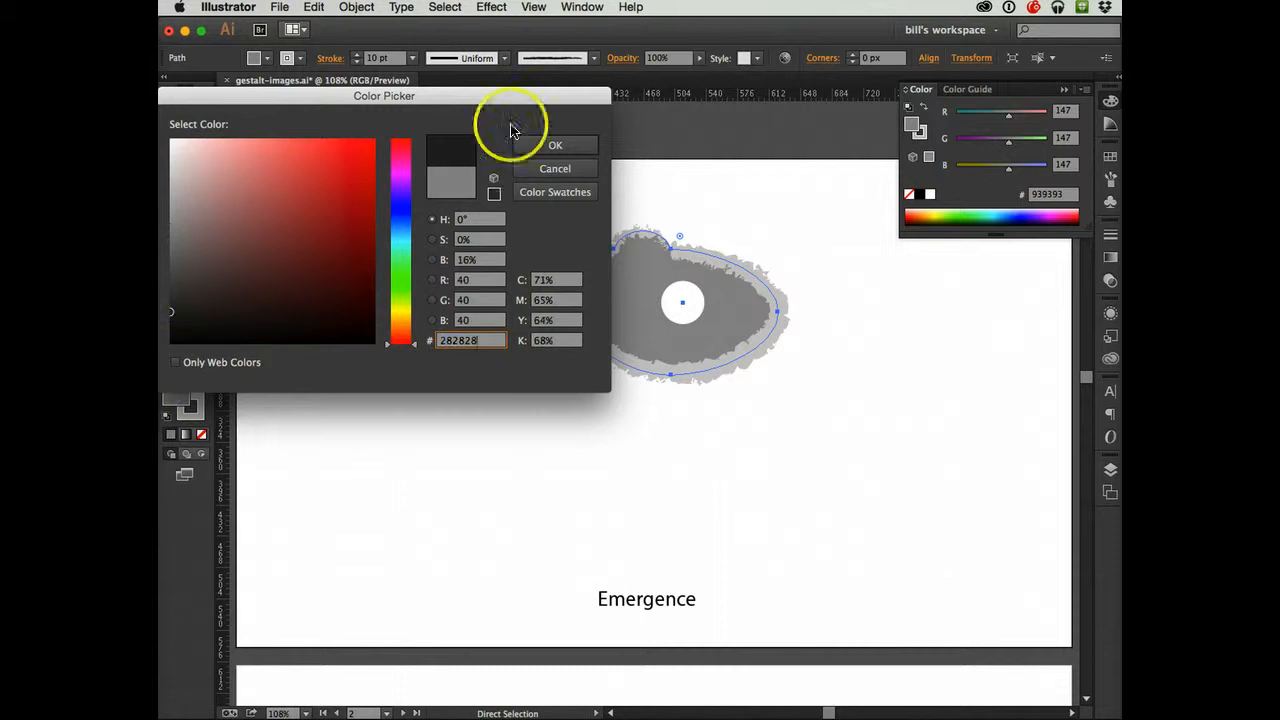
click(536, 146)
click(720, 428)
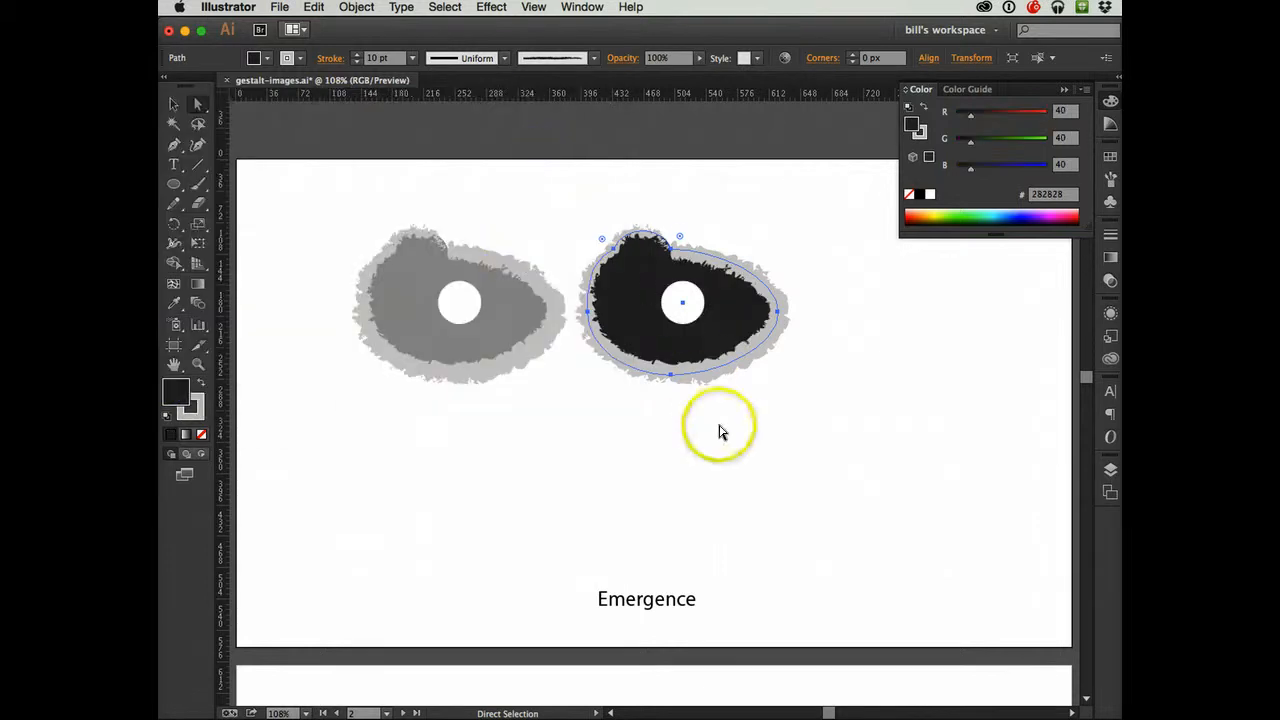
Step: Fill the centre circle of the dark right-hand shape with medium grey 939393 and deselect it
click(686, 296)
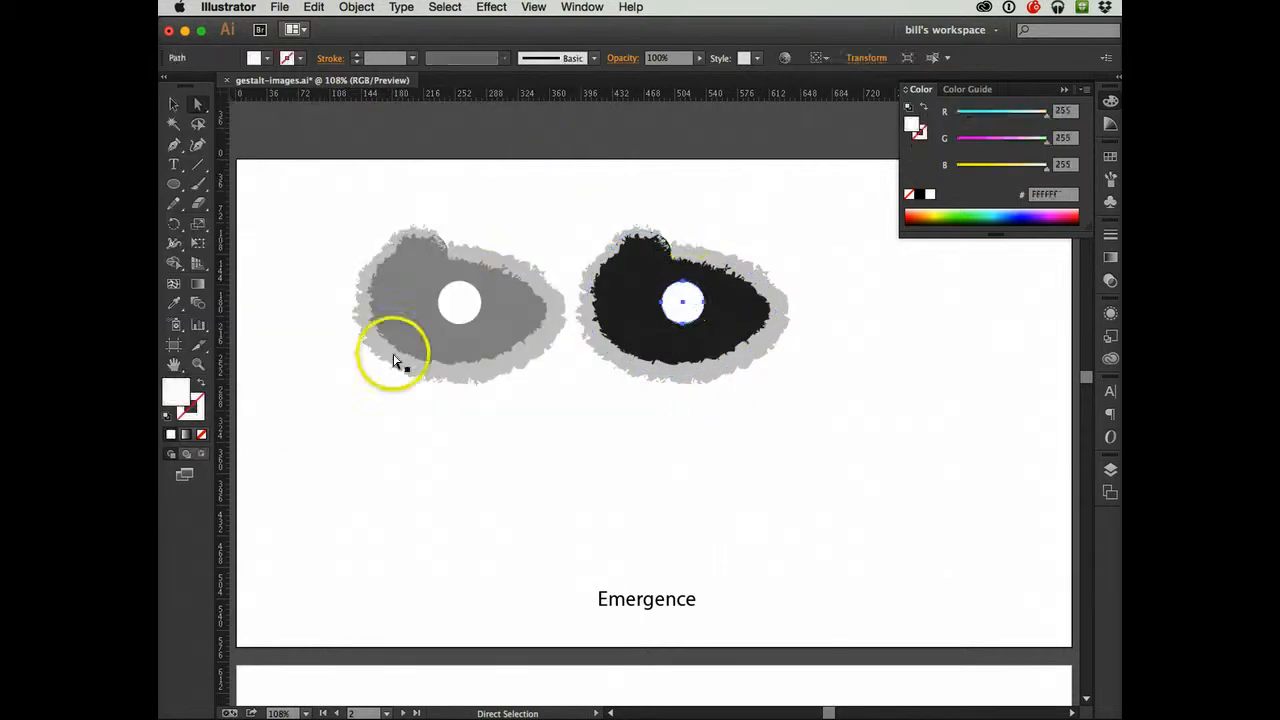
double_click(178, 383)
drag(255, 280, 171, 223)
click(530, 148)
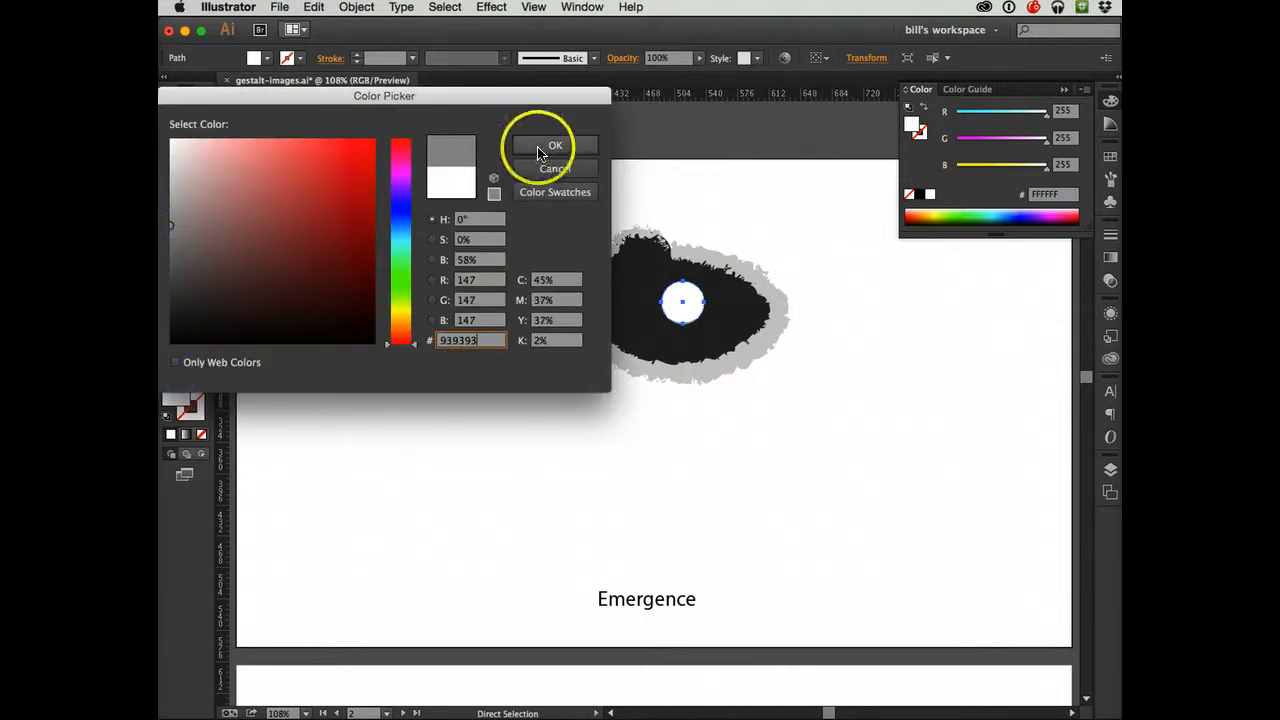
click(620, 511)
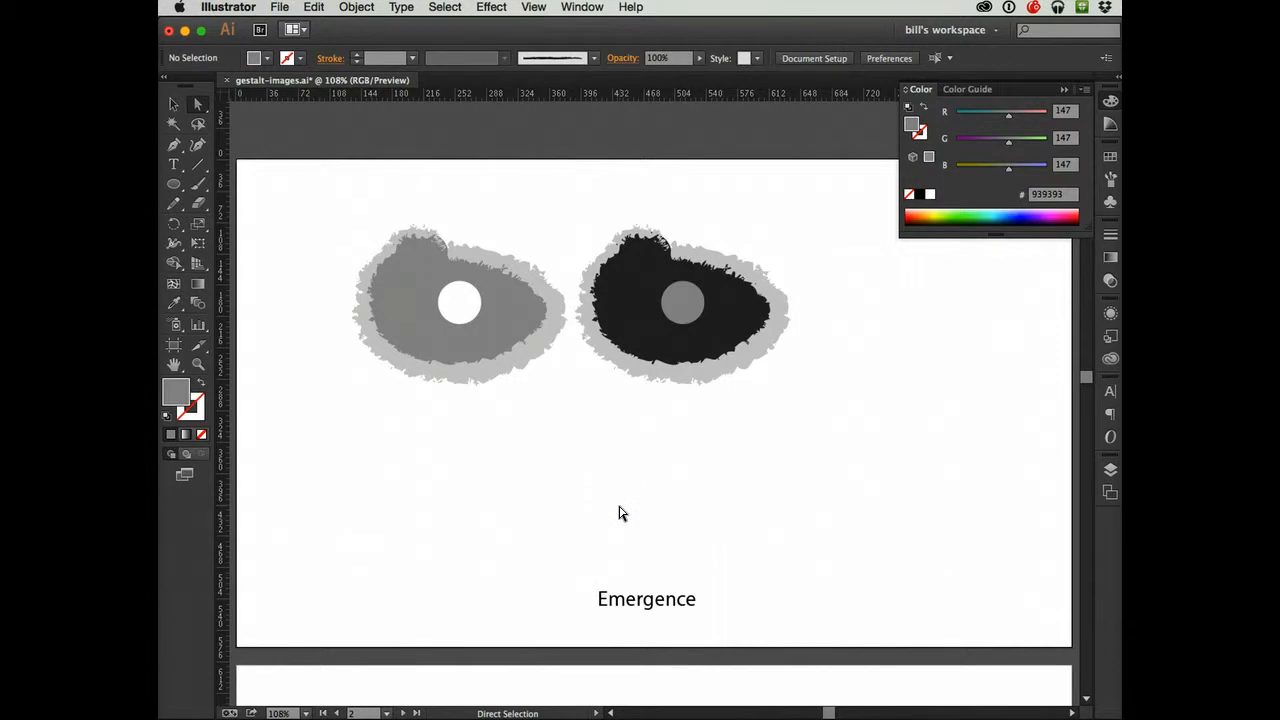
Step: Try to move all objects on the artboard, including the Emergence title, down and to the right, and undo the move
key(super+a)
key(a)
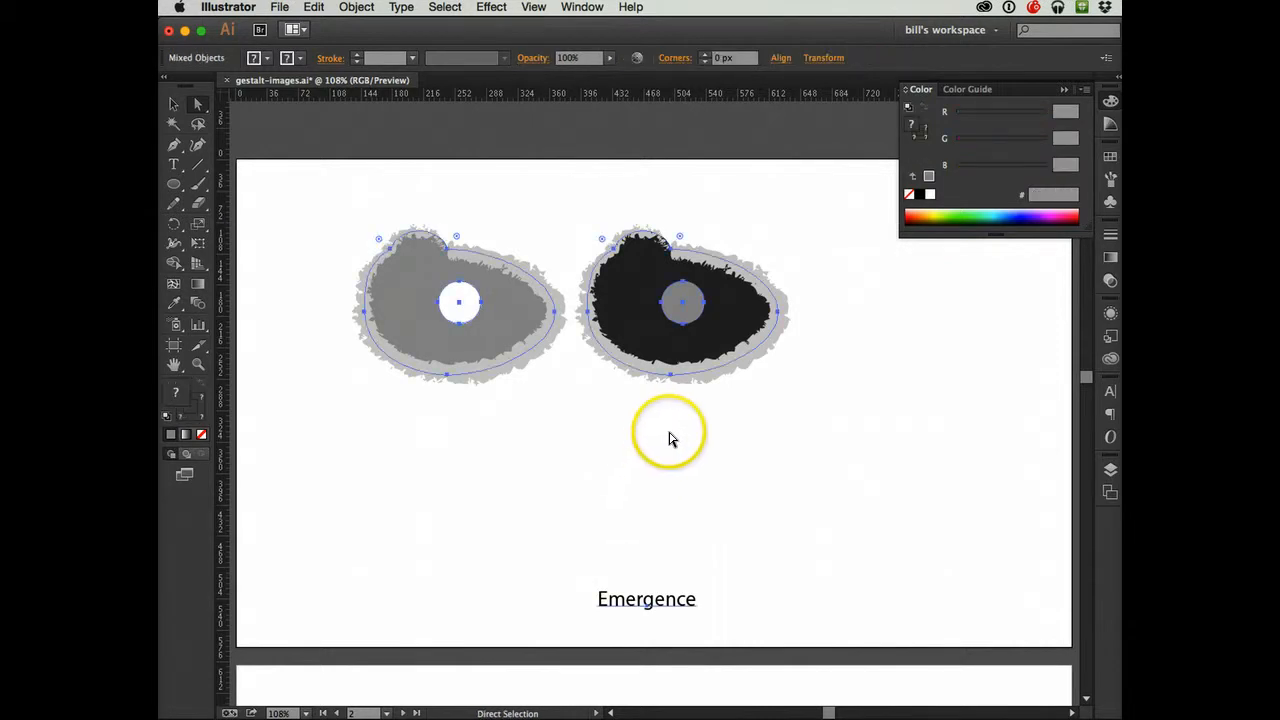
drag(659, 349, 722, 430)
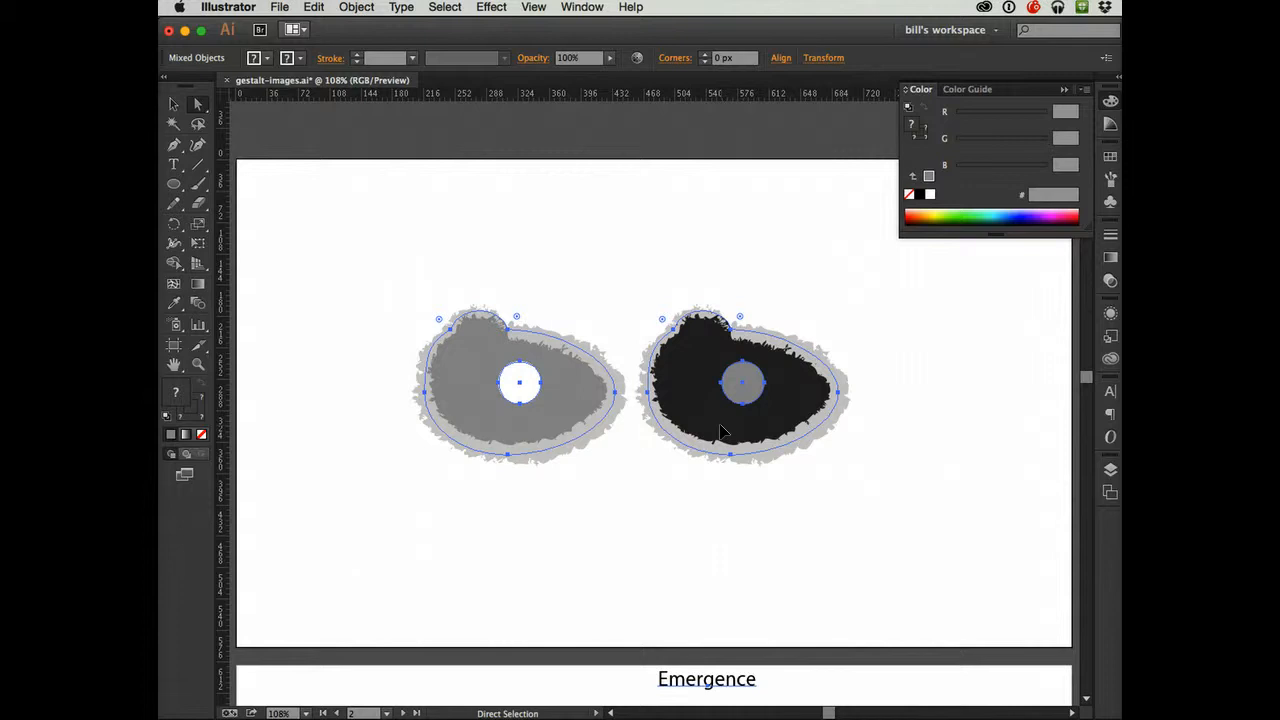
scroll(720, 428, down, 3)
scroll(720, 428, right, 2)
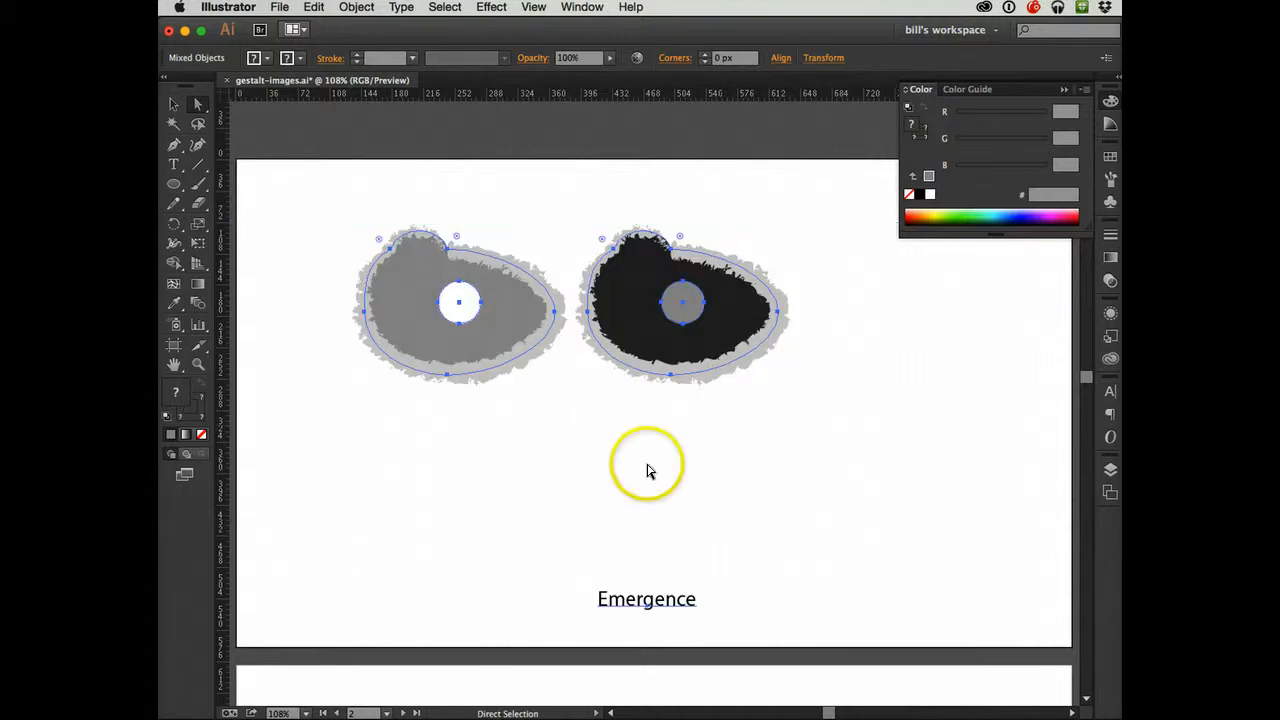
click(278, 181)
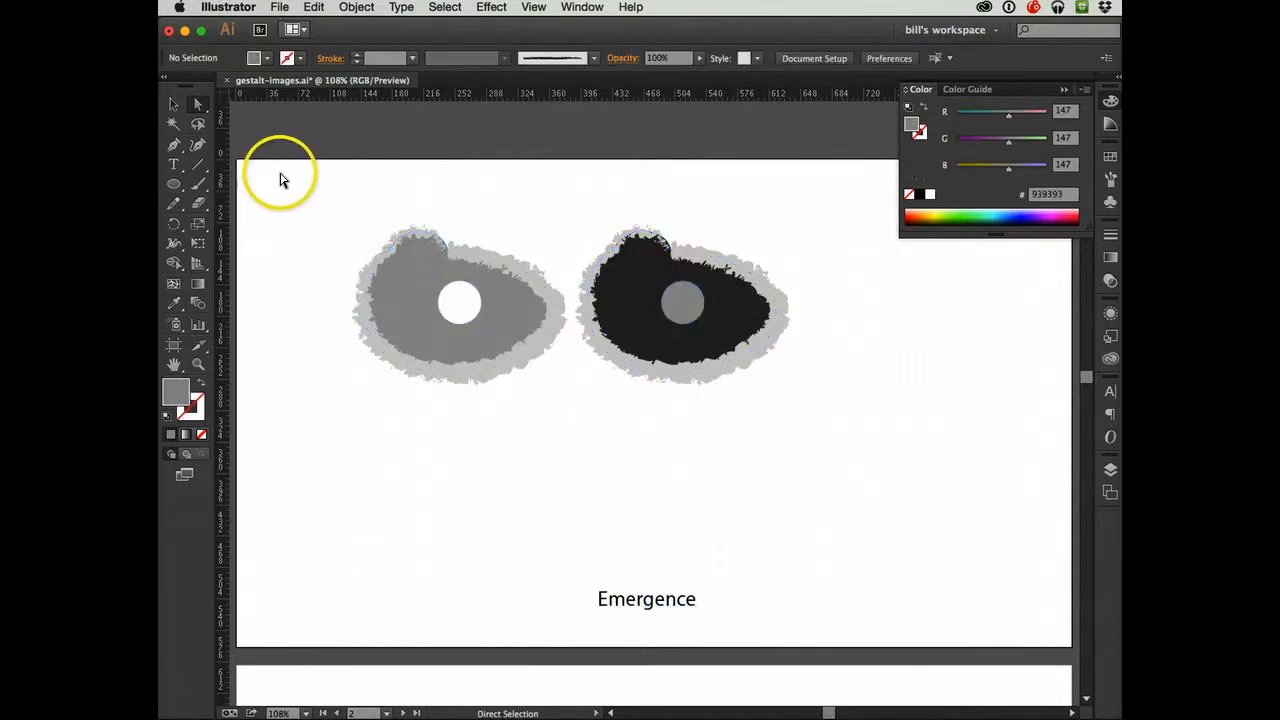
Step: Select both eye-like groups without the title, move them down and right to above the Emergence title, and deselect them
drag(281, 174, 866, 416)
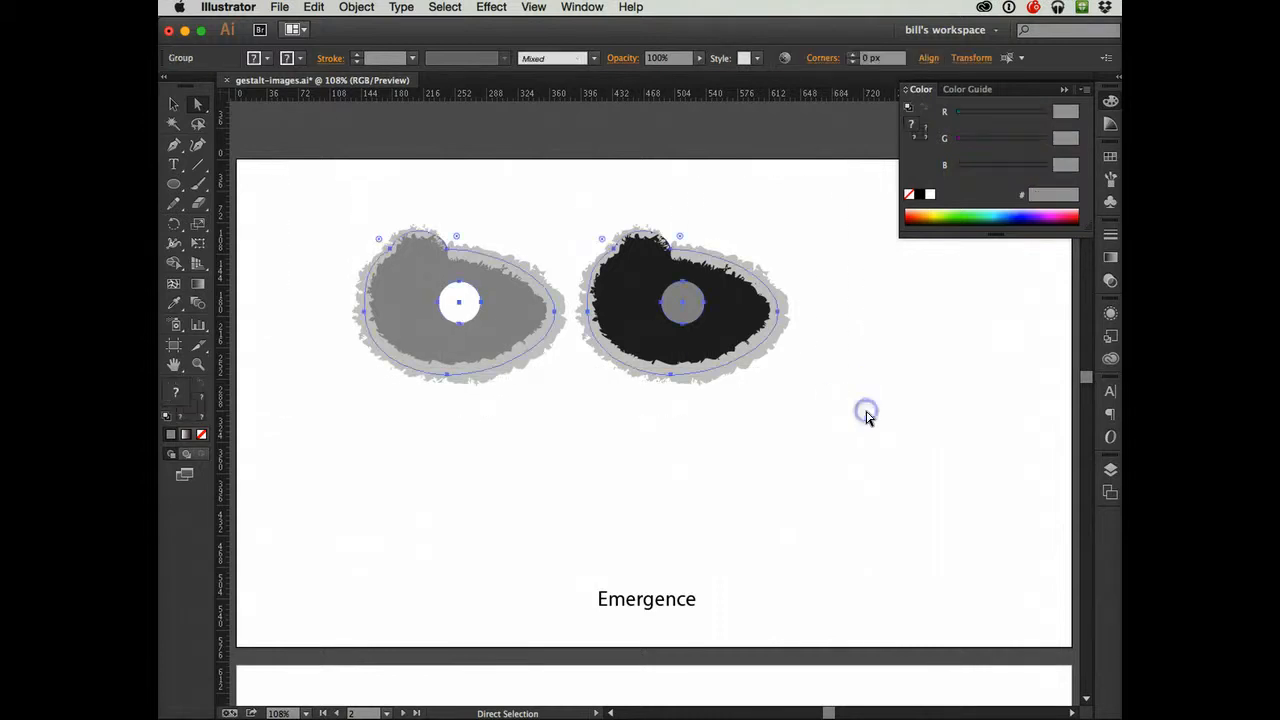
click(720, 335)
drag(720, 335, 810, 428)
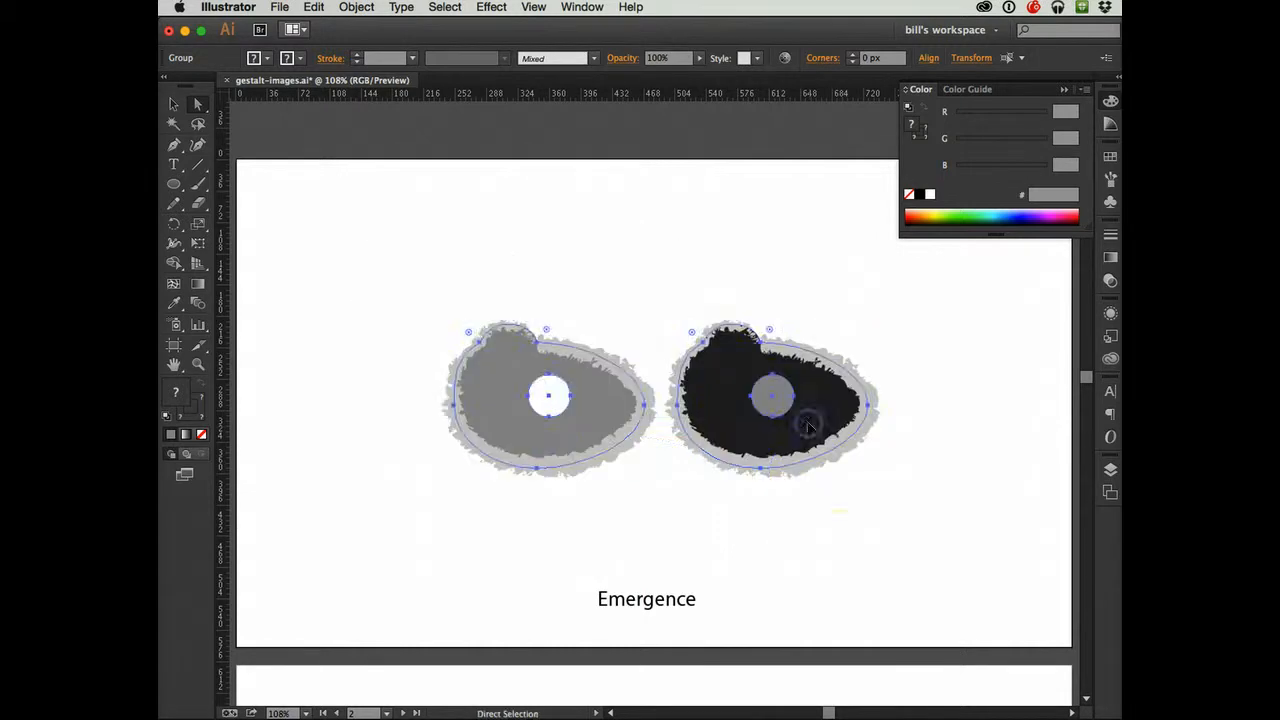
click(842, 563)
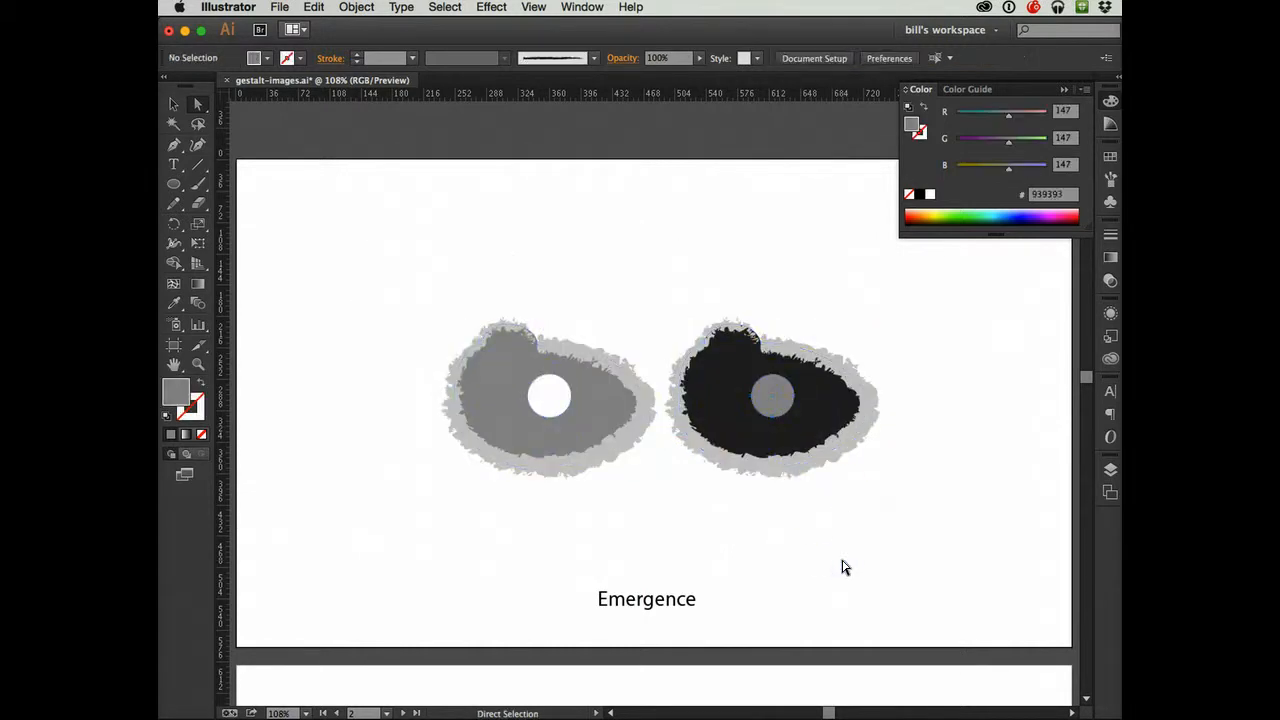